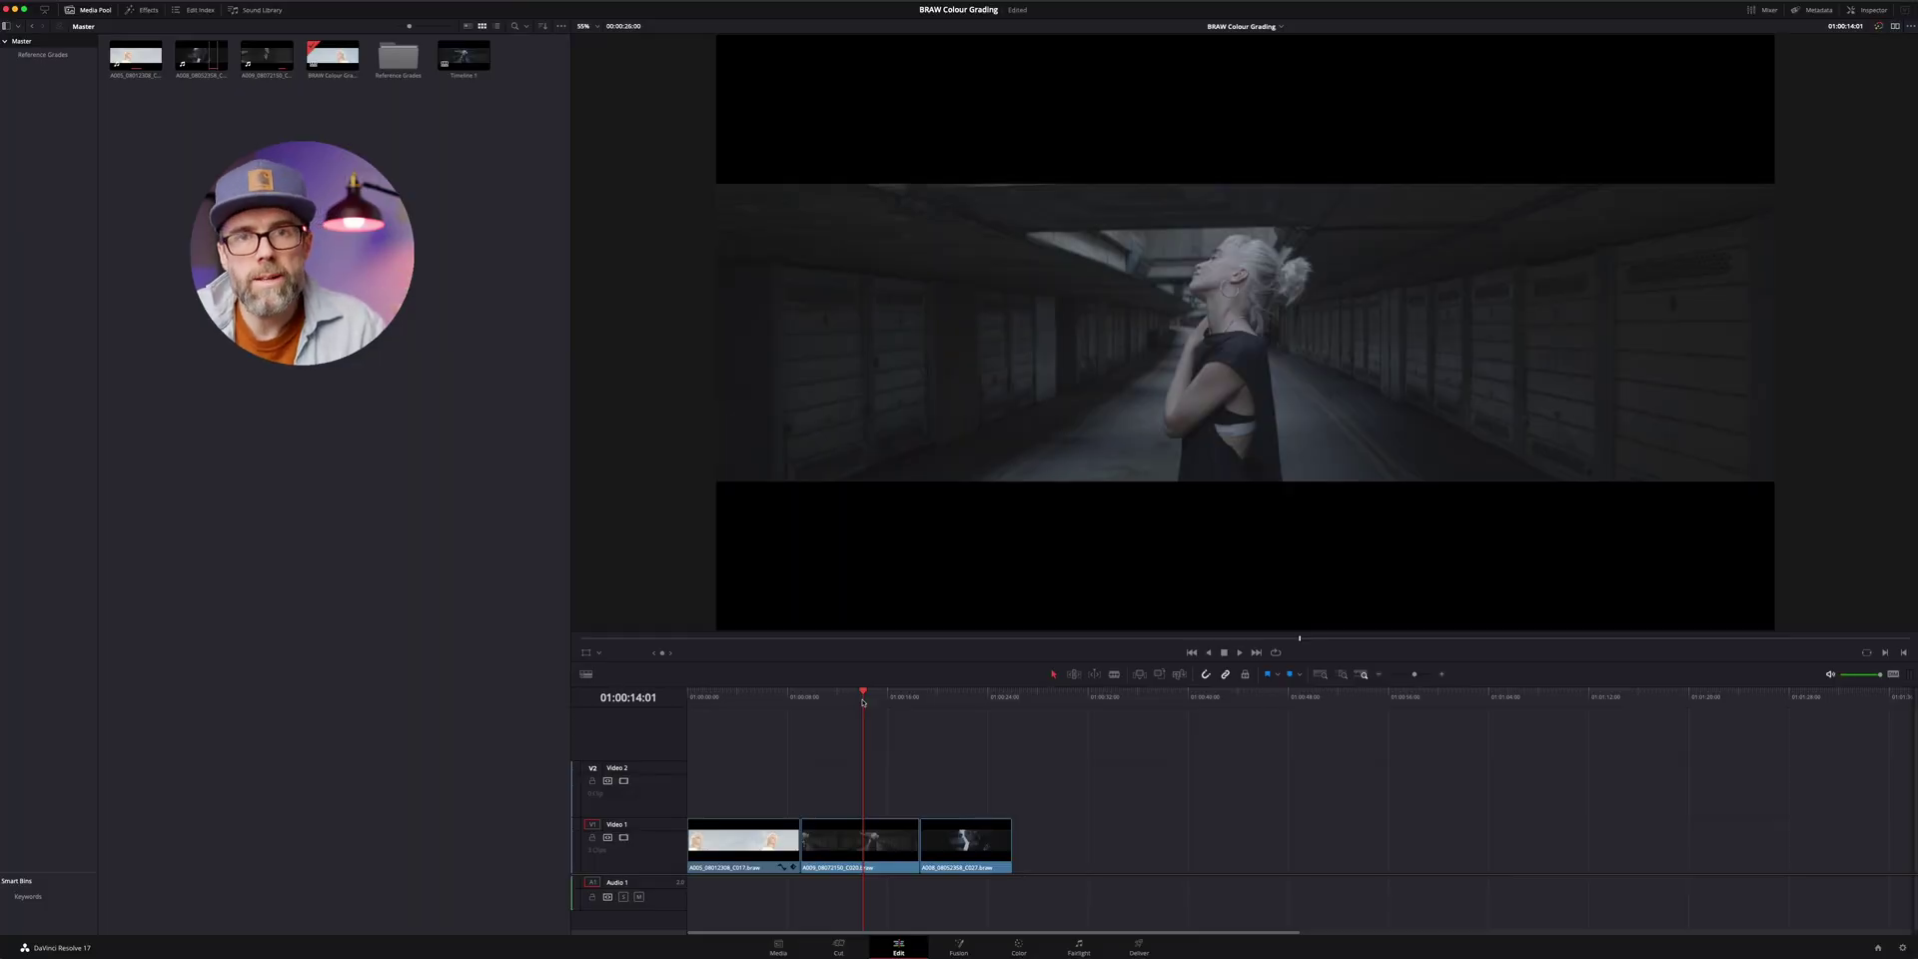
pyautogui.press('super+Tab')
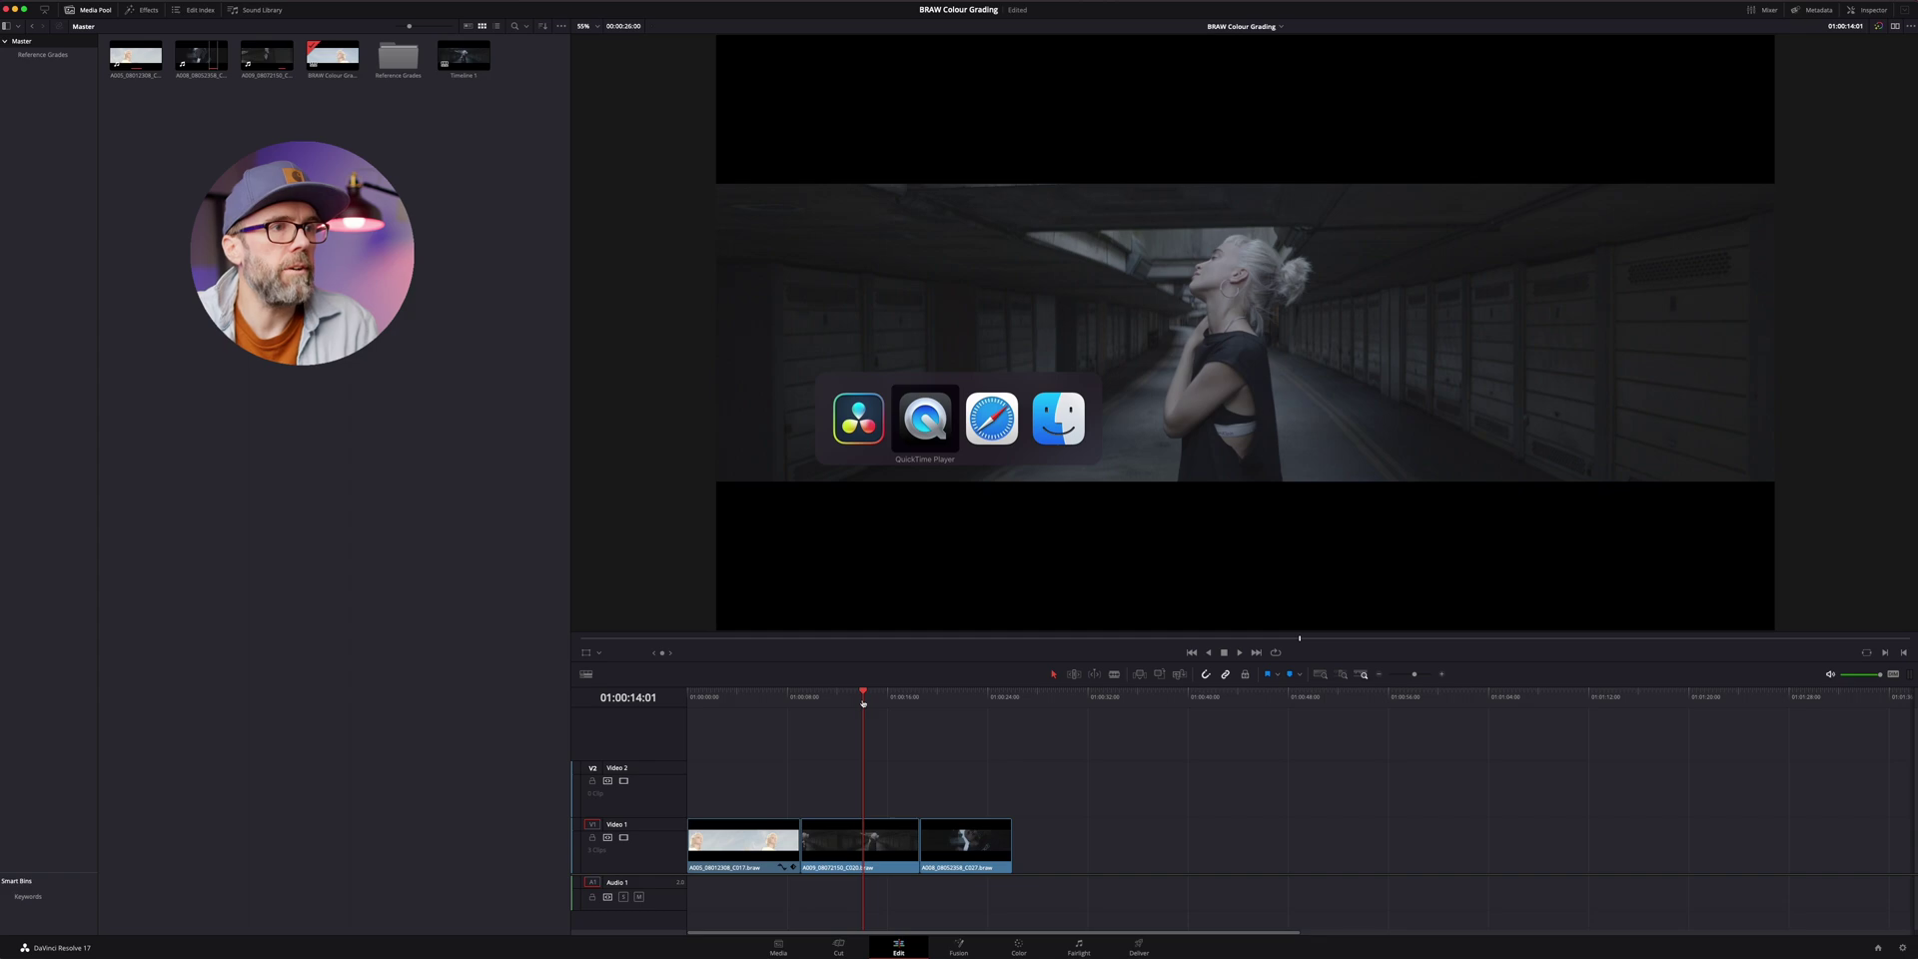
pyautogui.press('super+Tab')
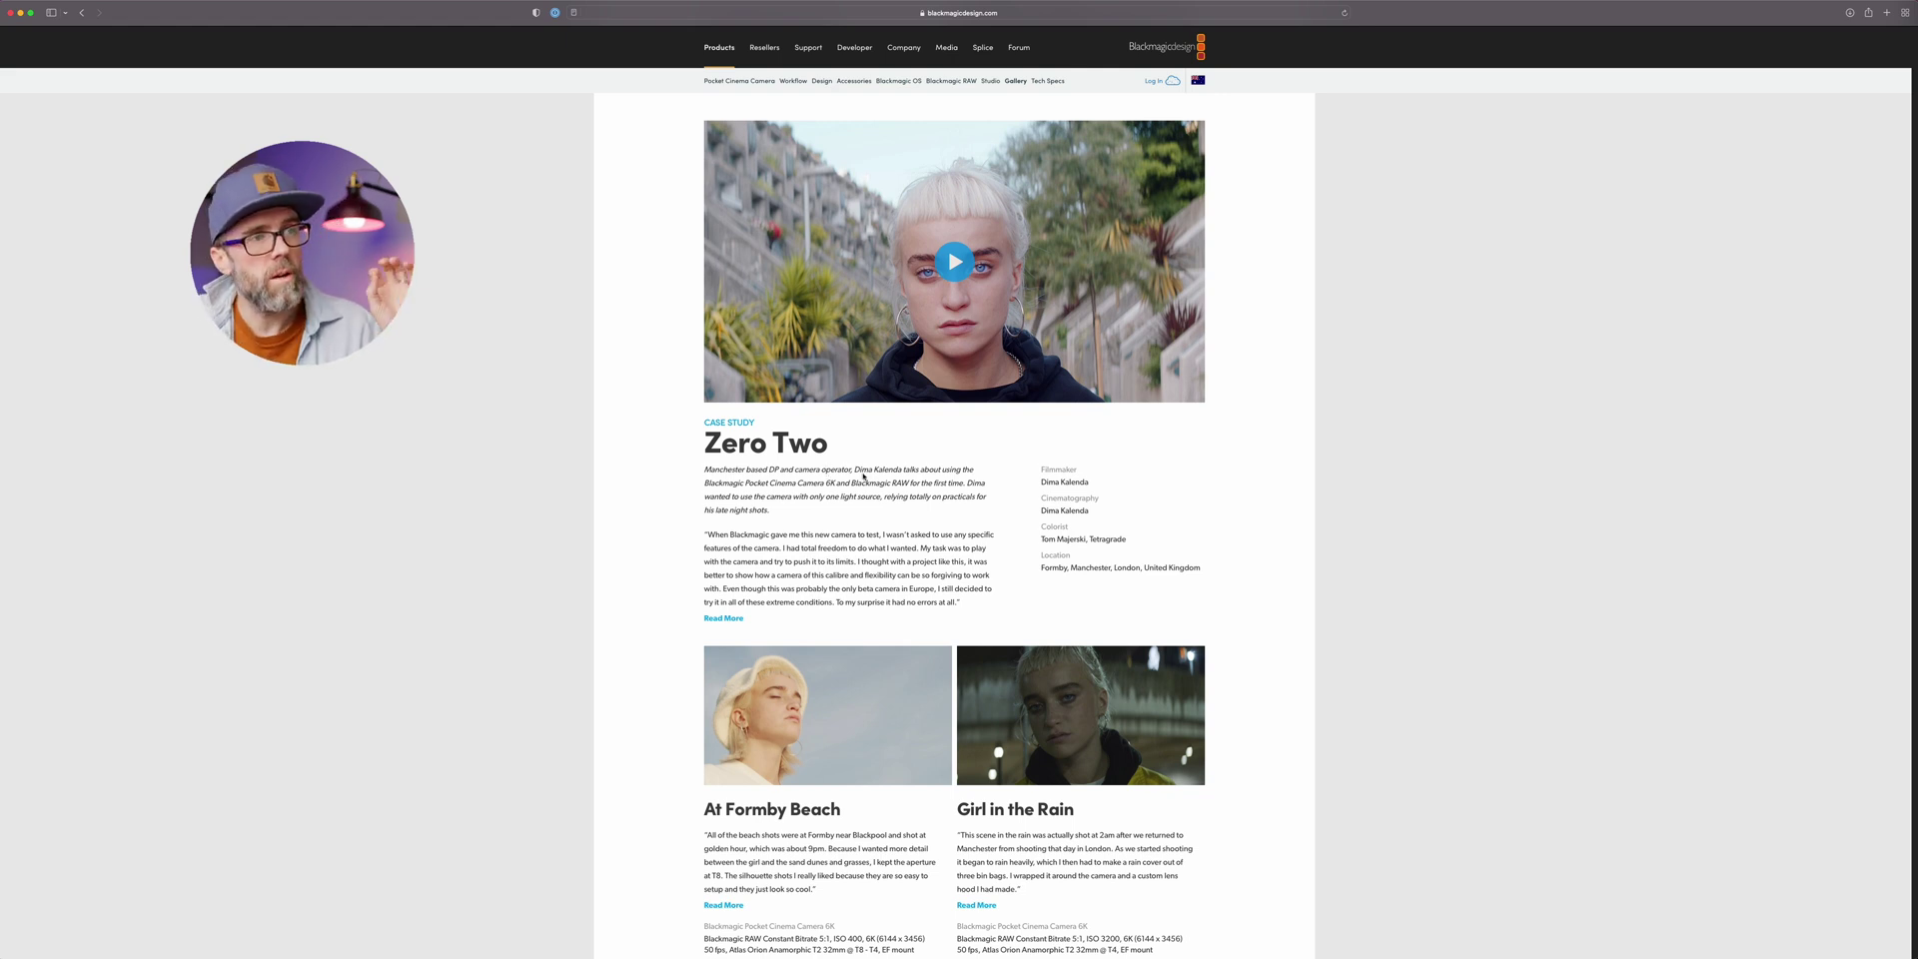
pyautogui.scroll(-5, 863, 476)
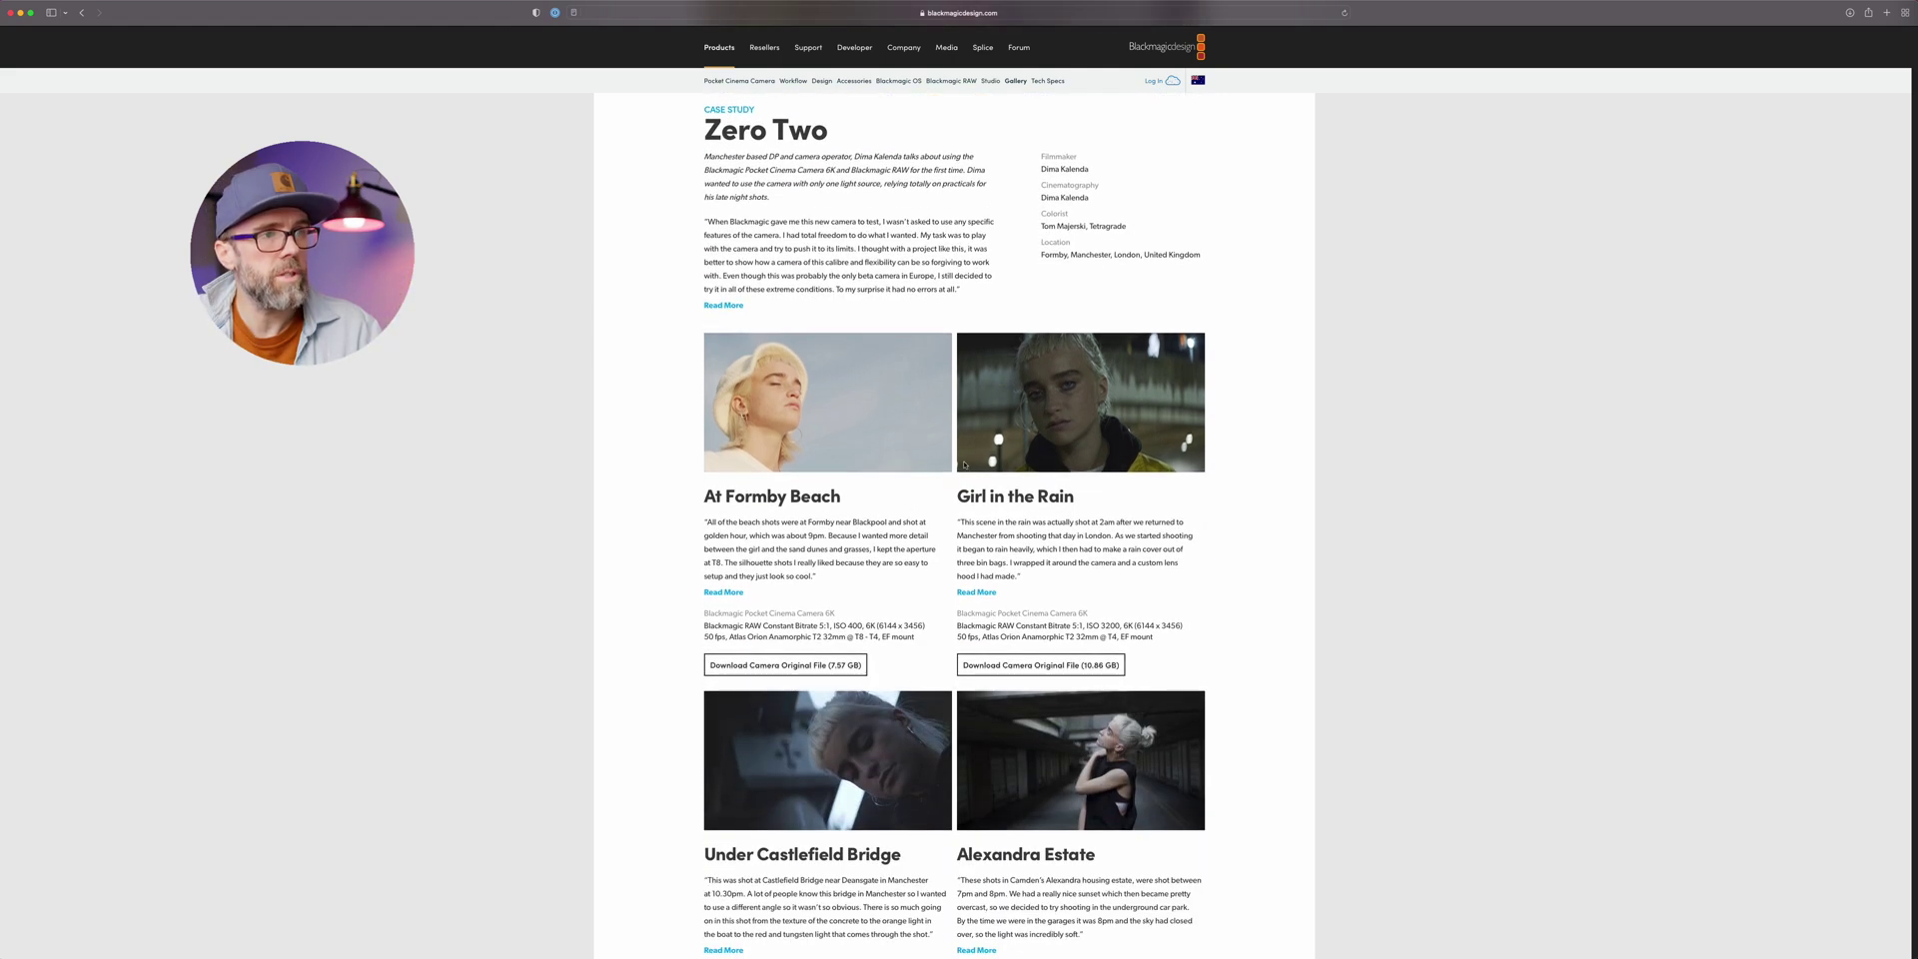
pyautogui.scroll(1, 1112, 511)
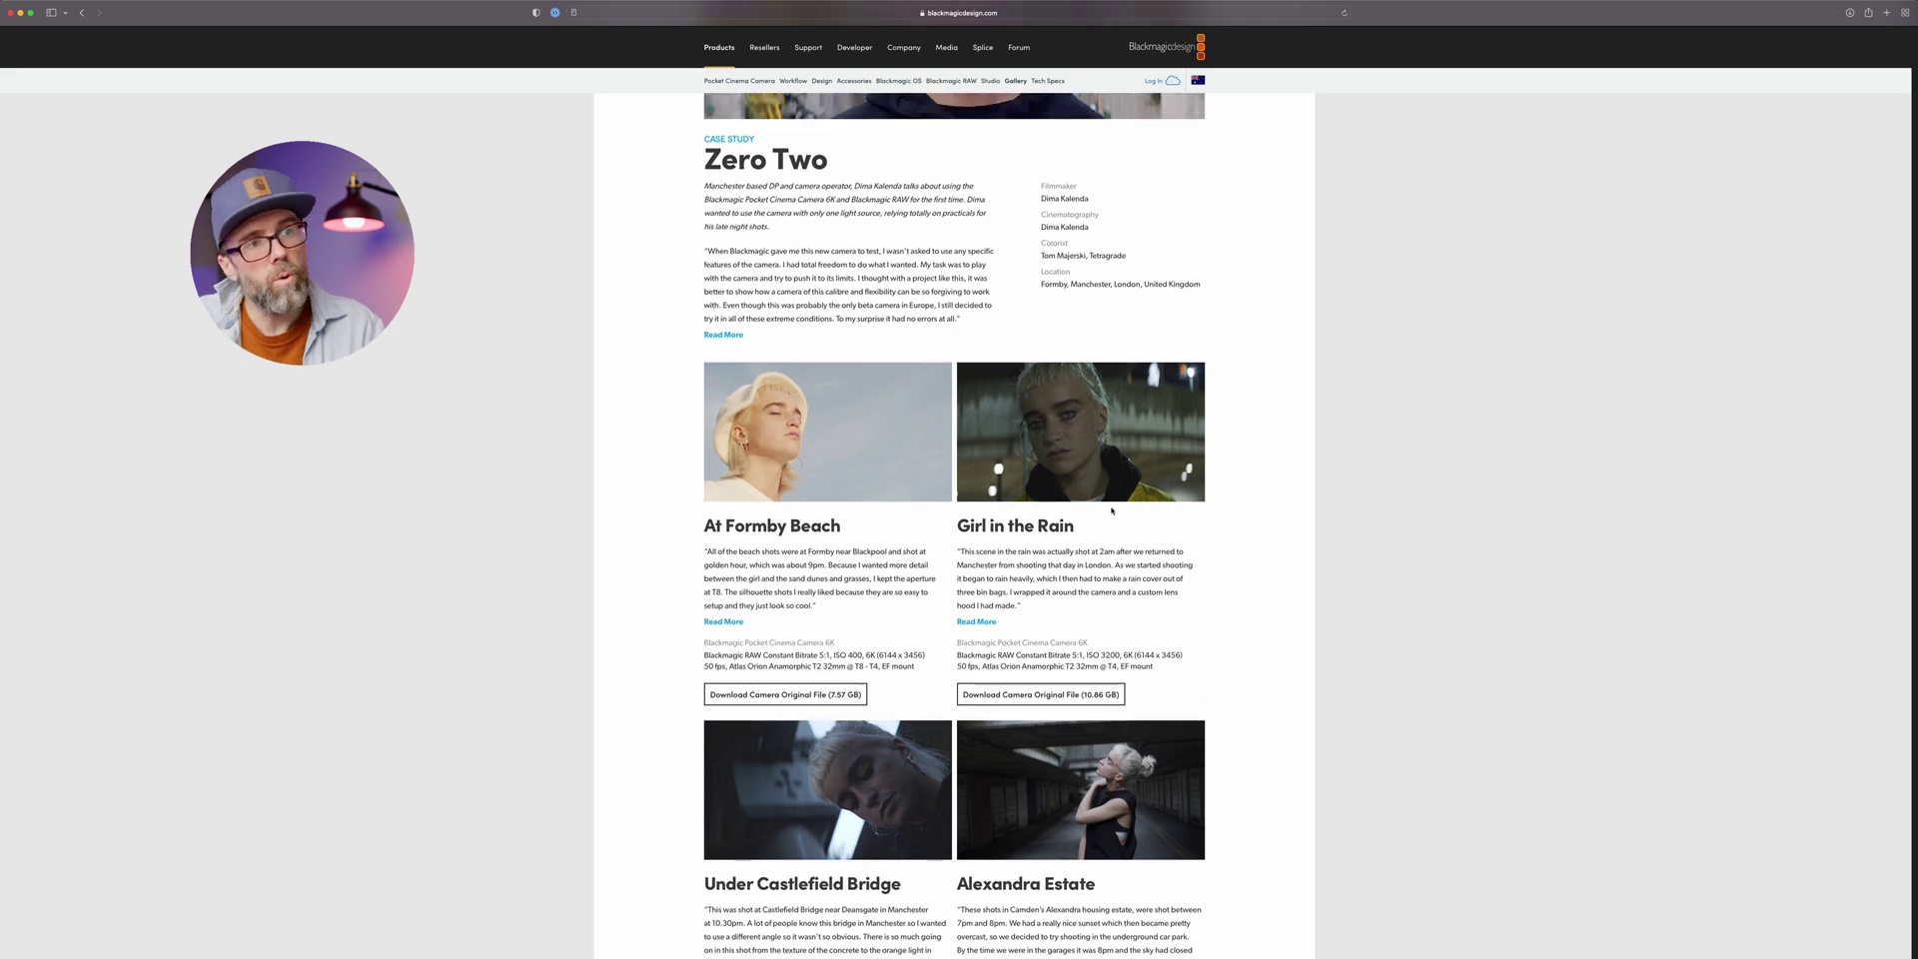
pyautogui.scroll(4, 1112, 511)
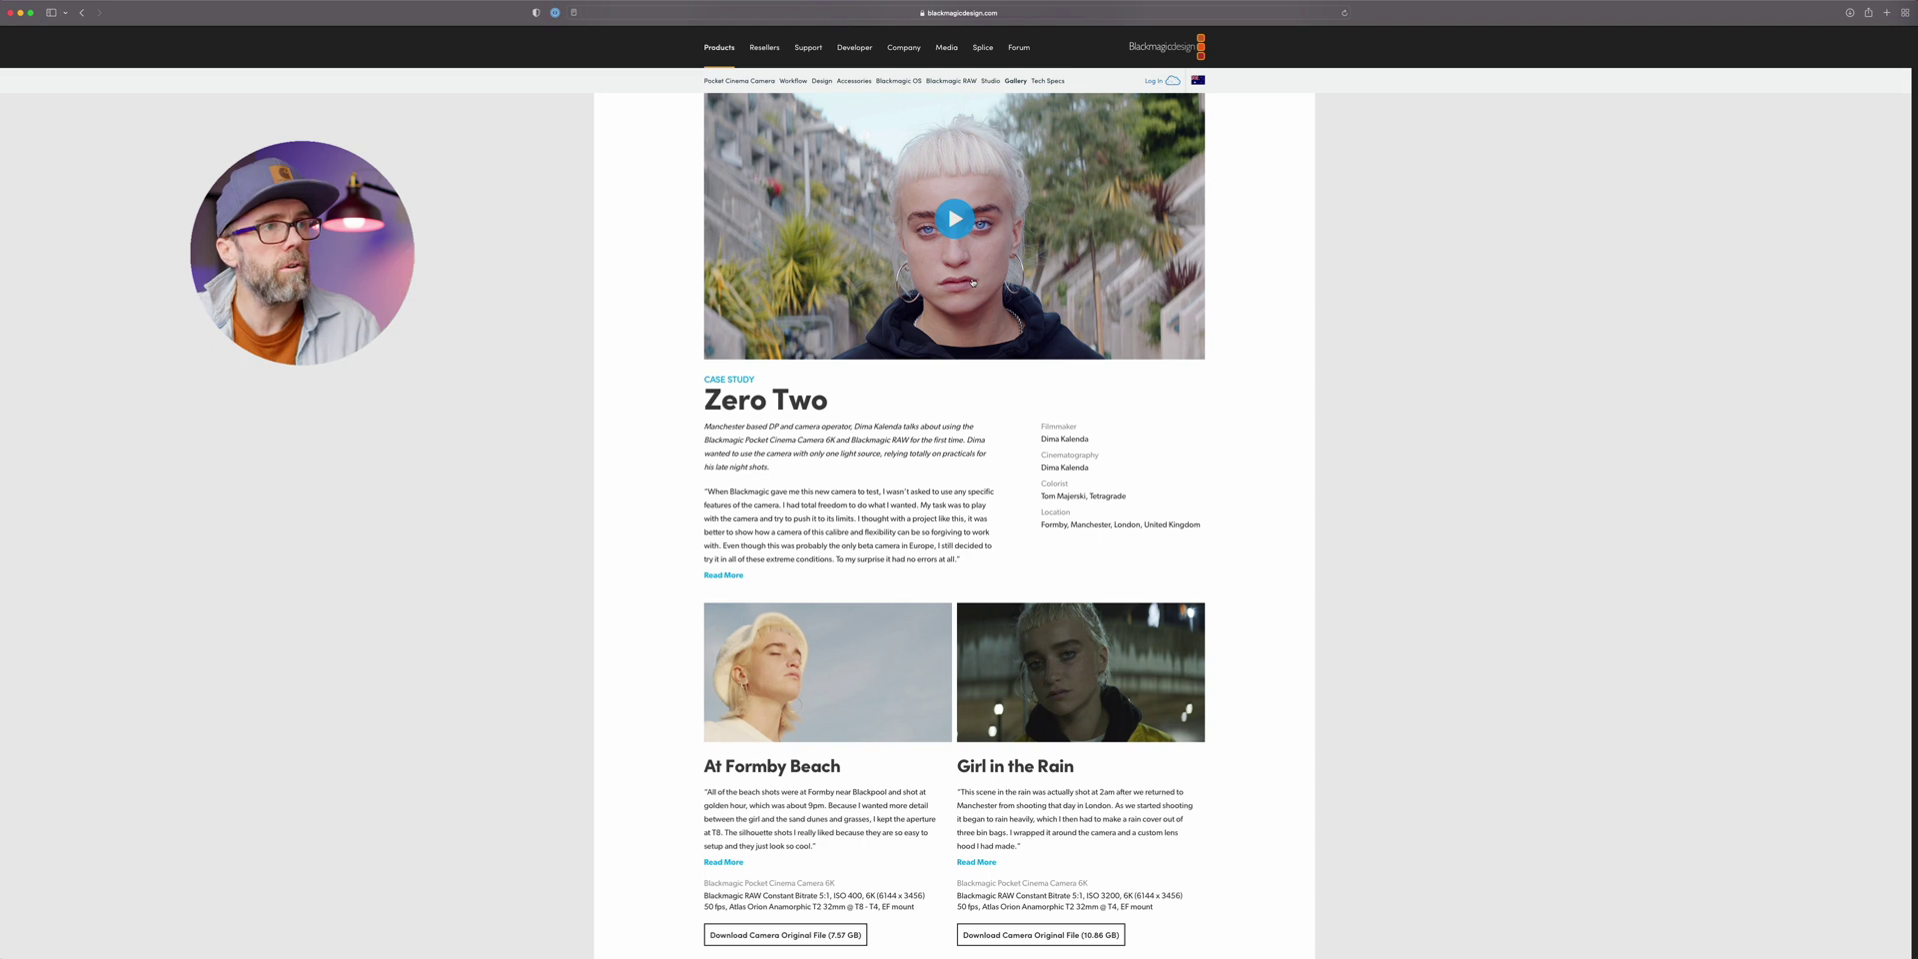
pyautogui.scroll(1, 965, 148)
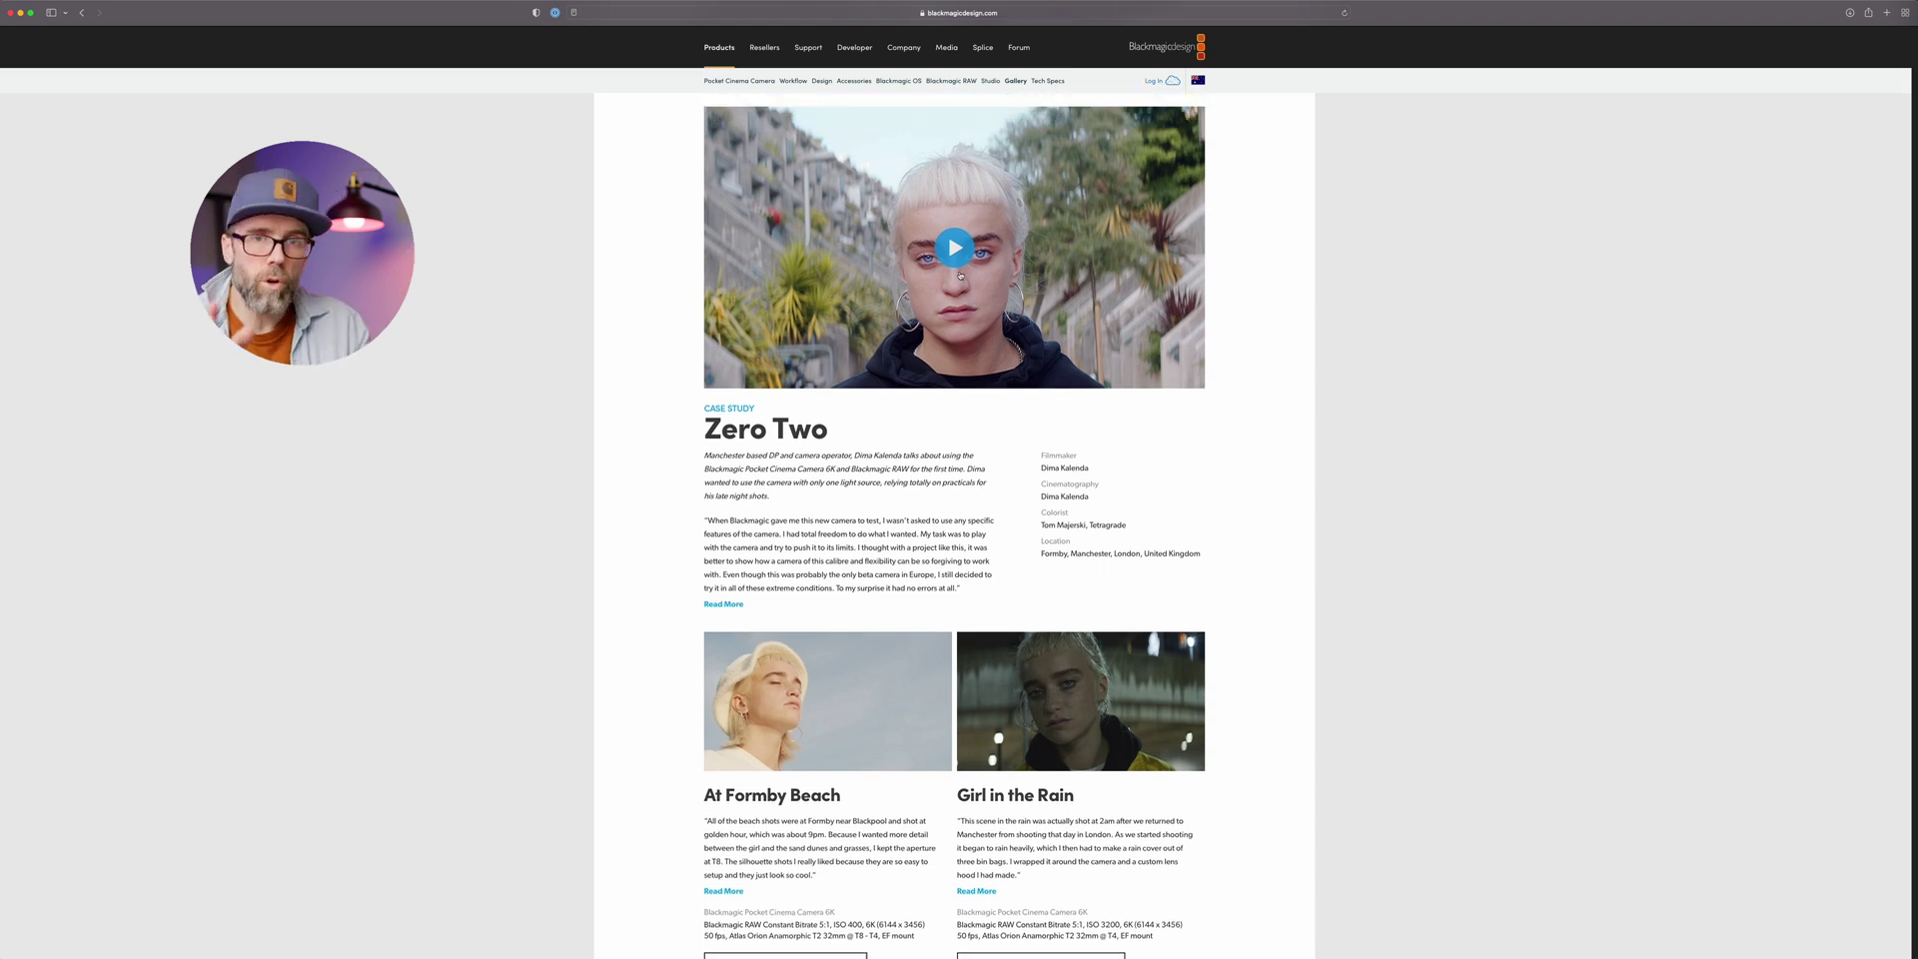
# Select the first sky-shot clip at 01:00:03:10, preview it on the Color page, then return to Edit.
pyautogui.press('super+Tab')
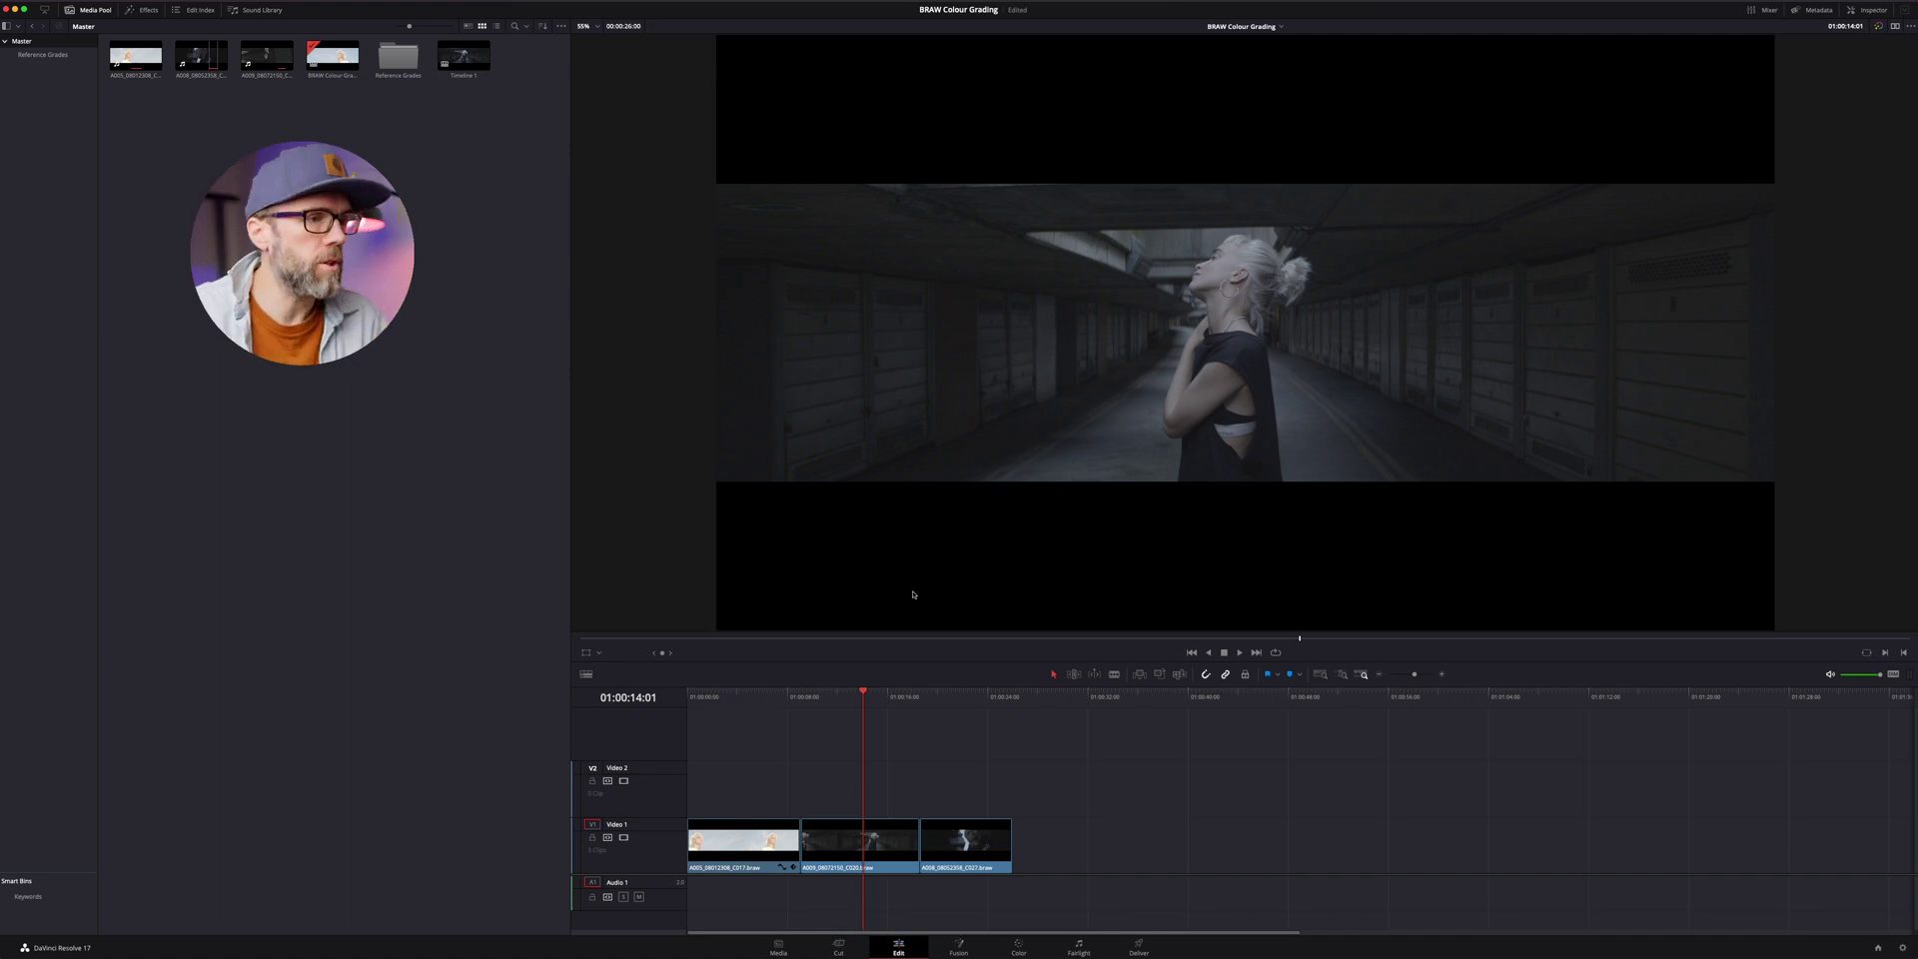
pyautogui.click(730, 697)
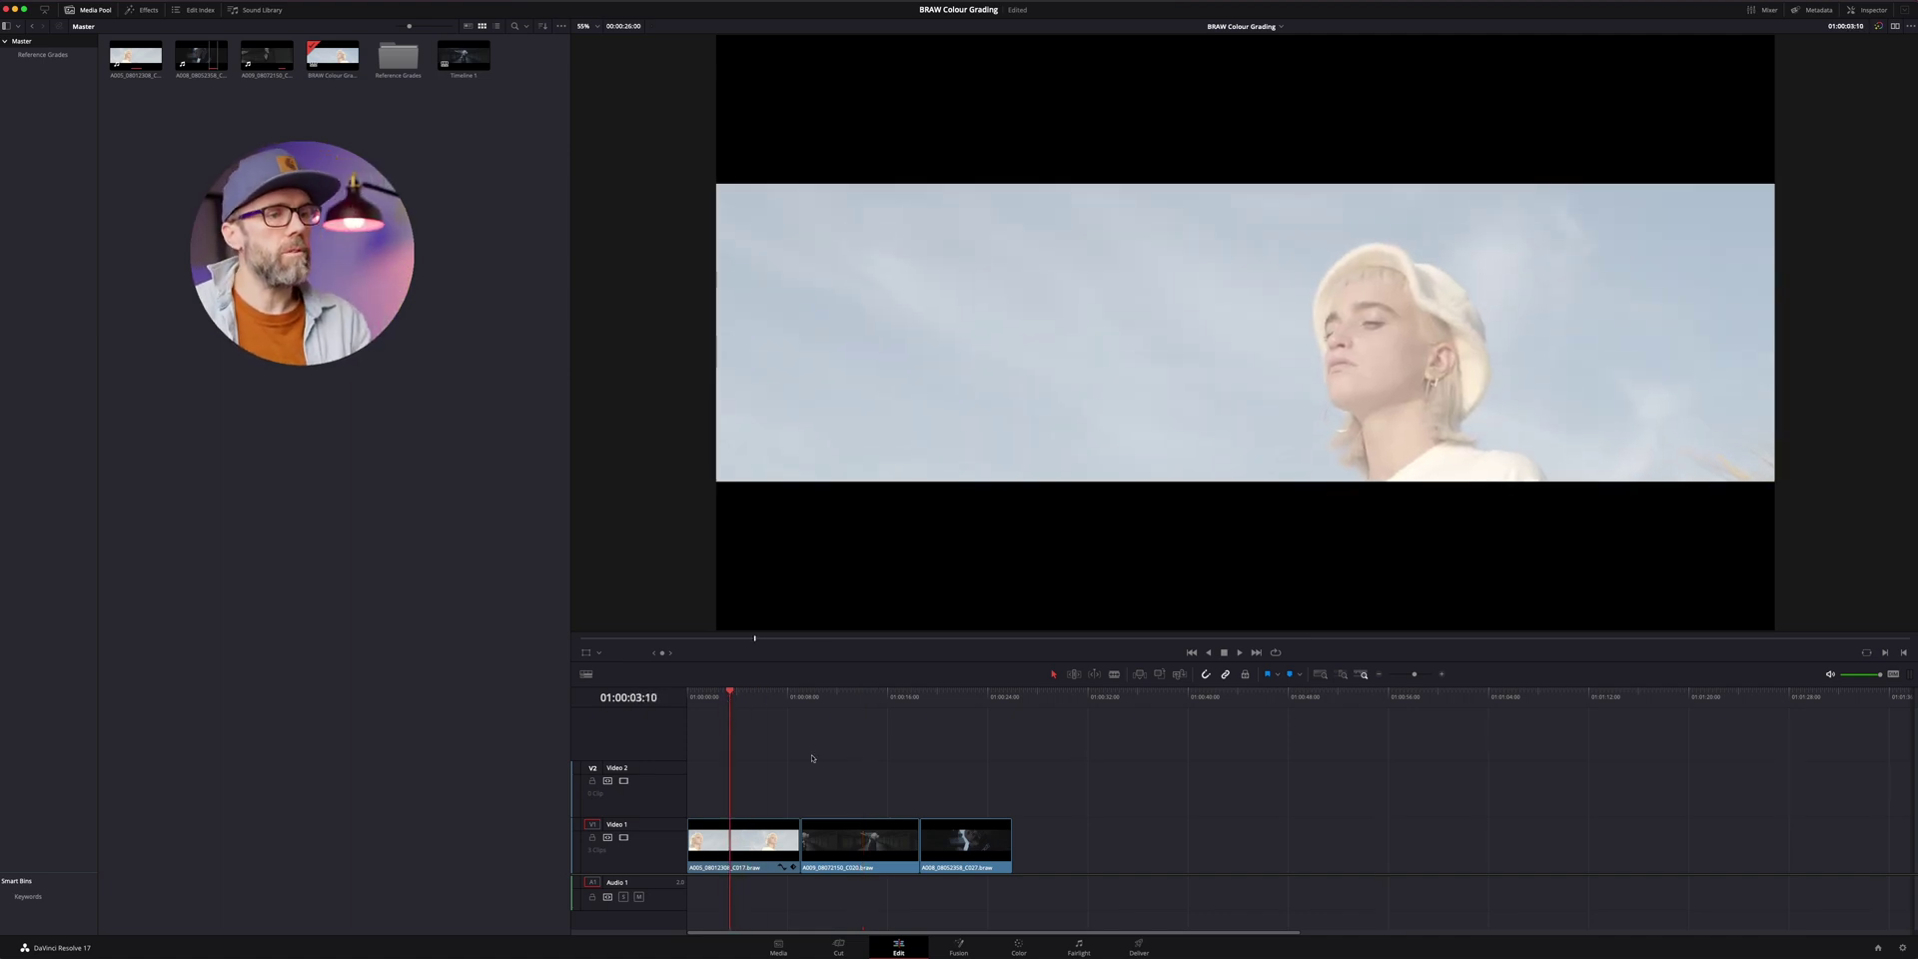
pyautogui.click(1022, 947)
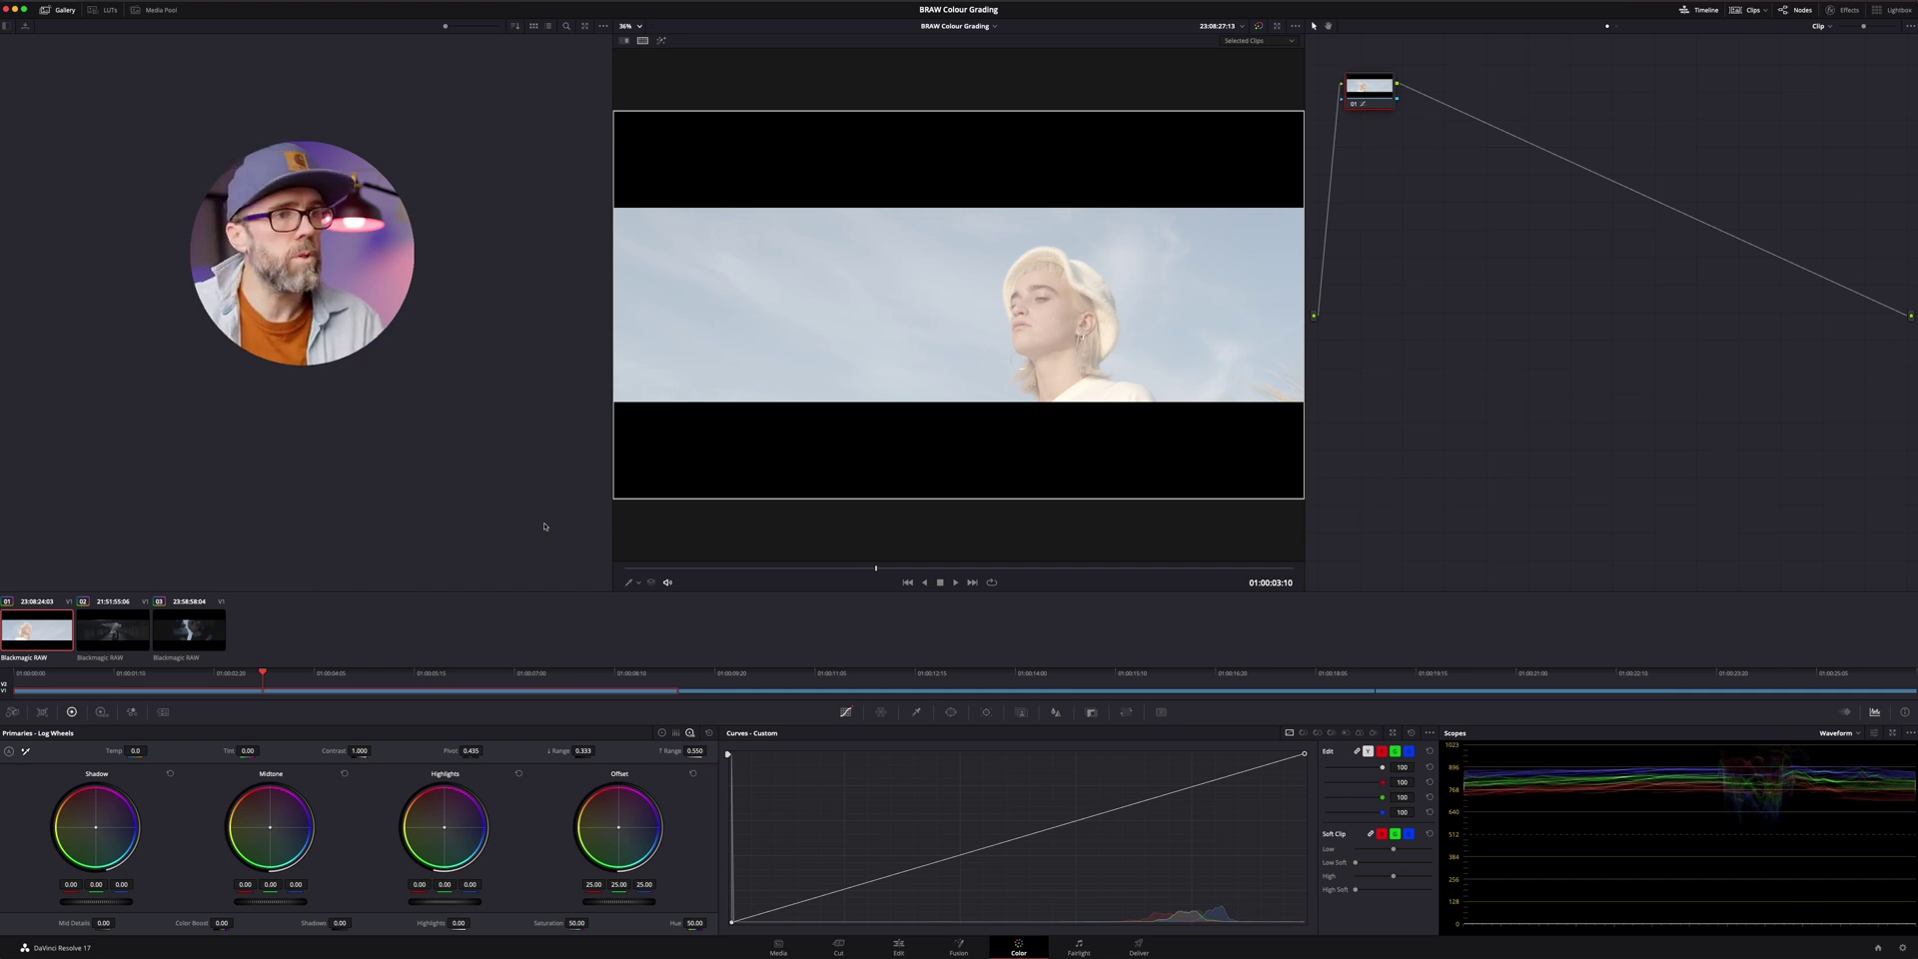
pyautogui.click(898, 946)
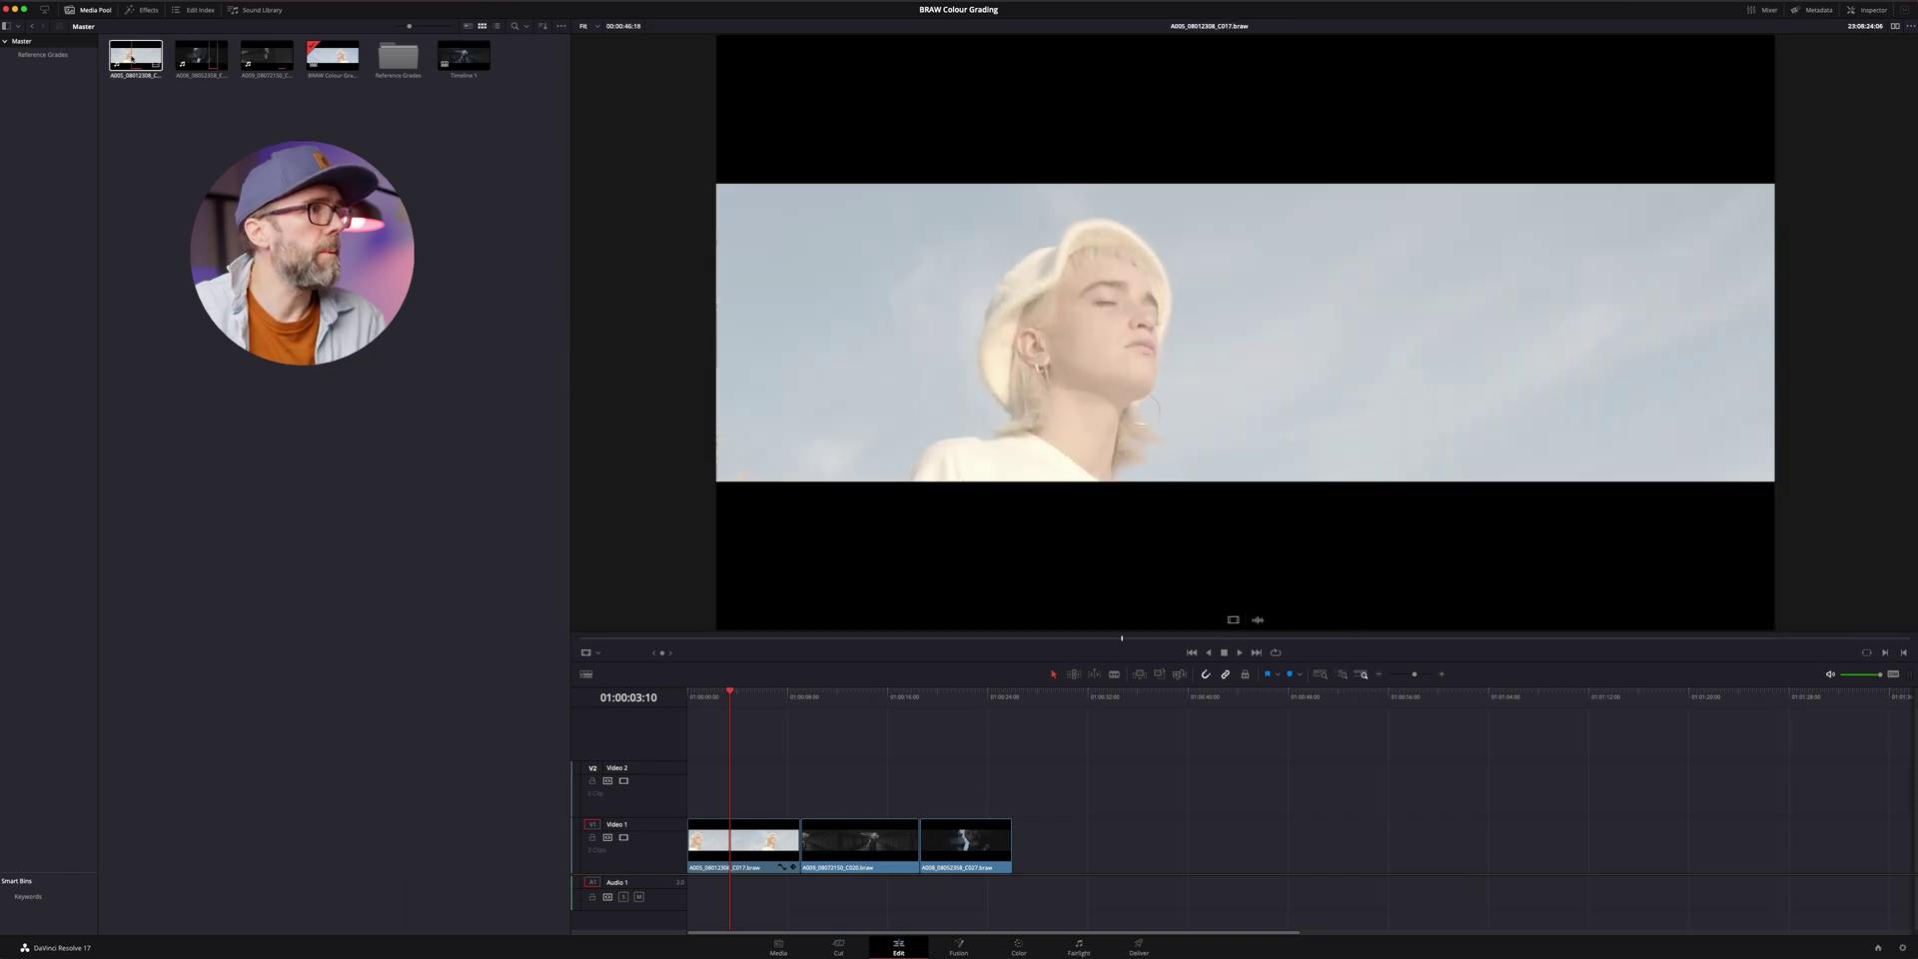
pyautogui.rightClick(133, 58)
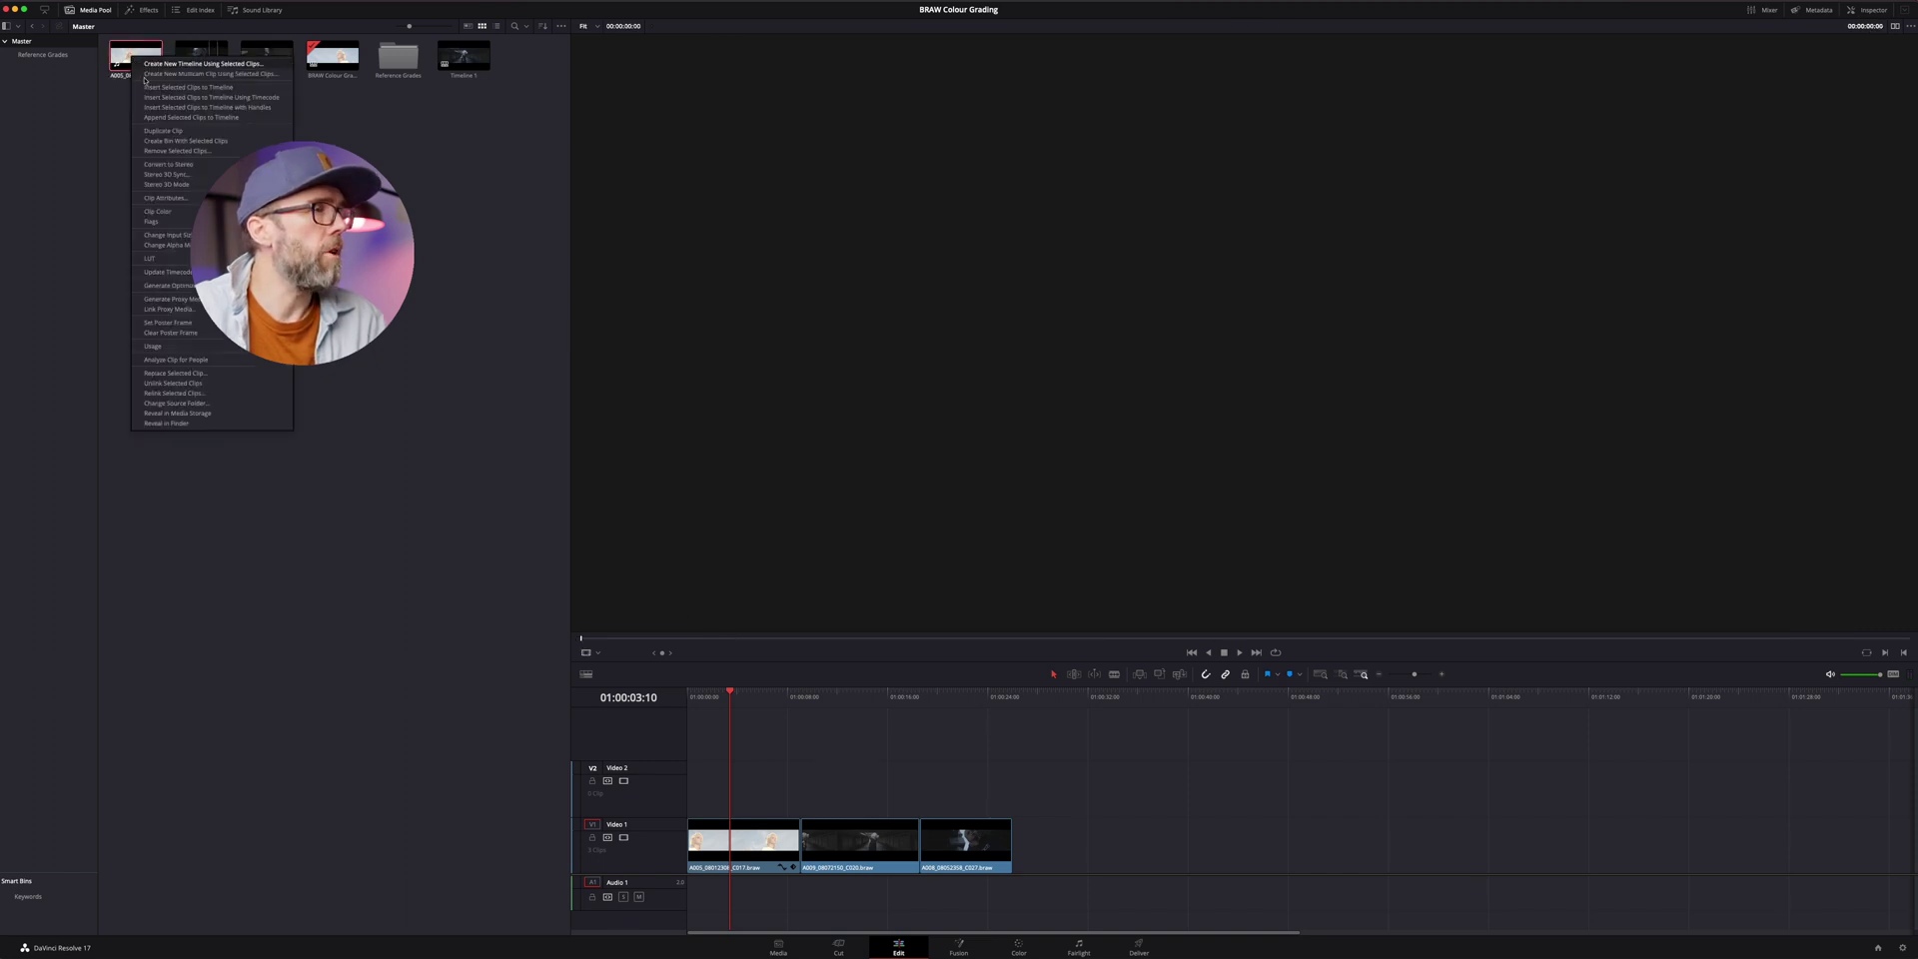
pyautogui.click(185, 197)
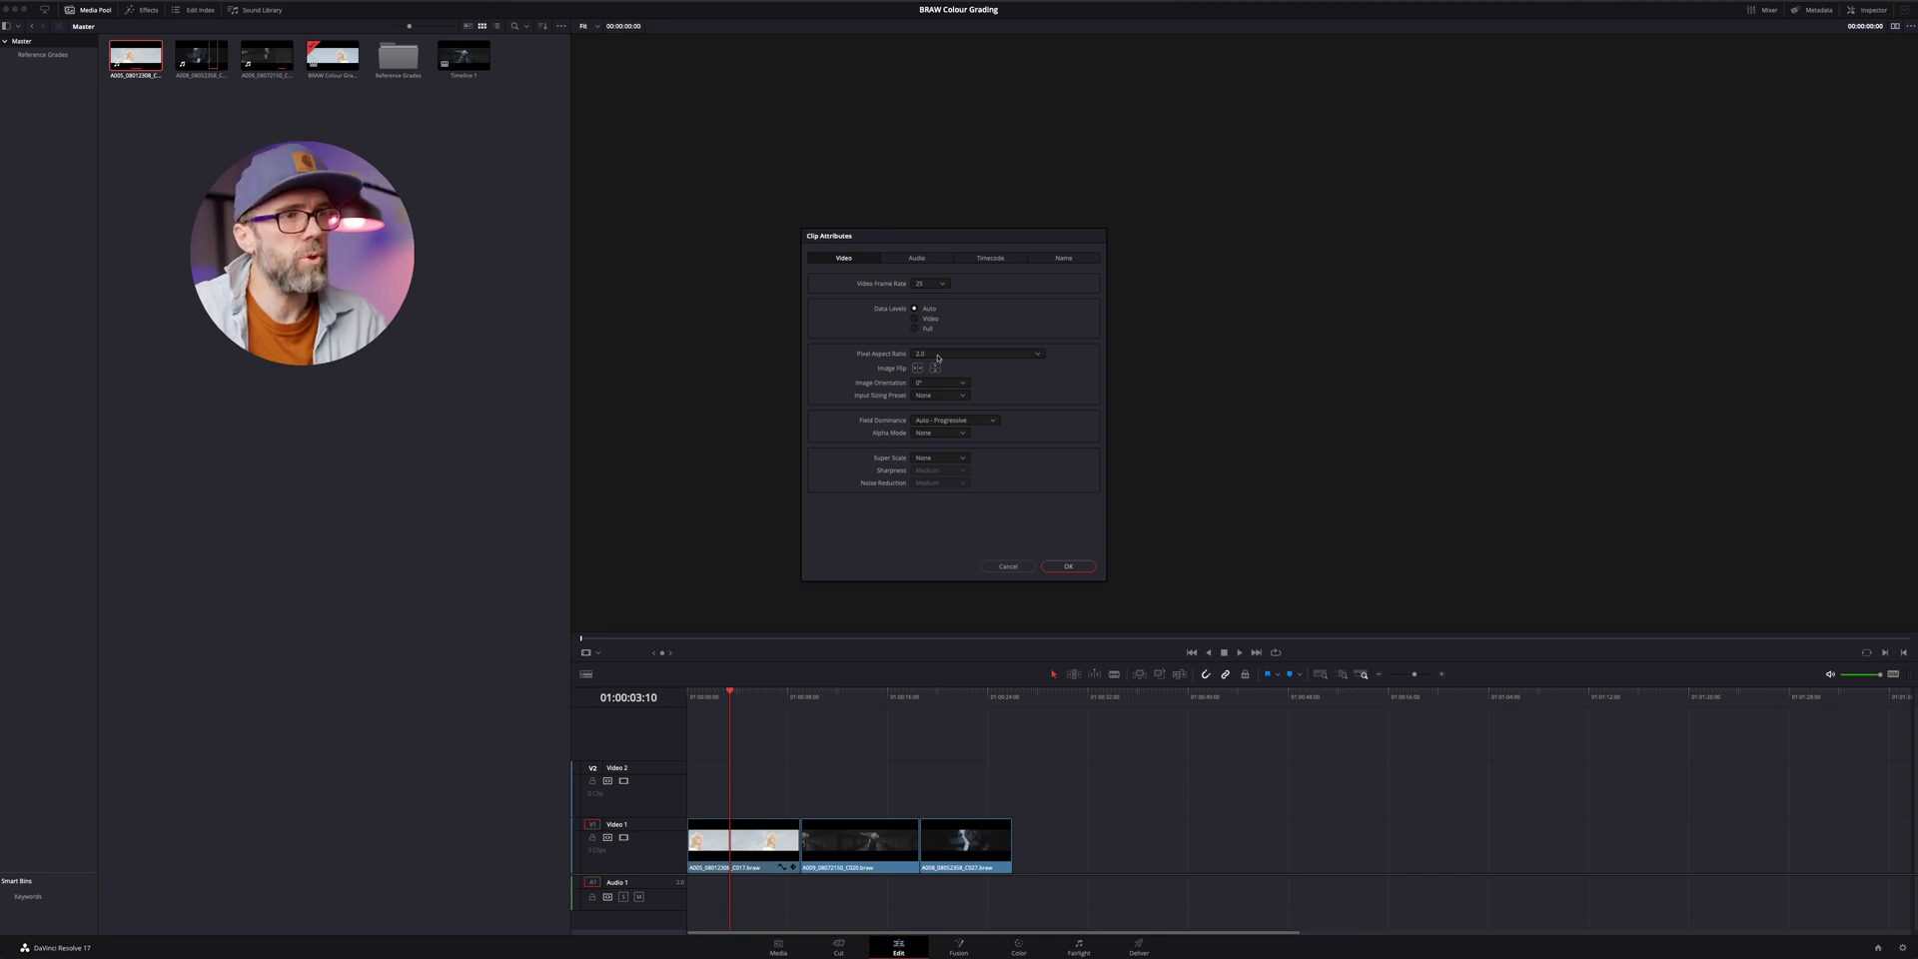
pyautogui.click(940, 354)
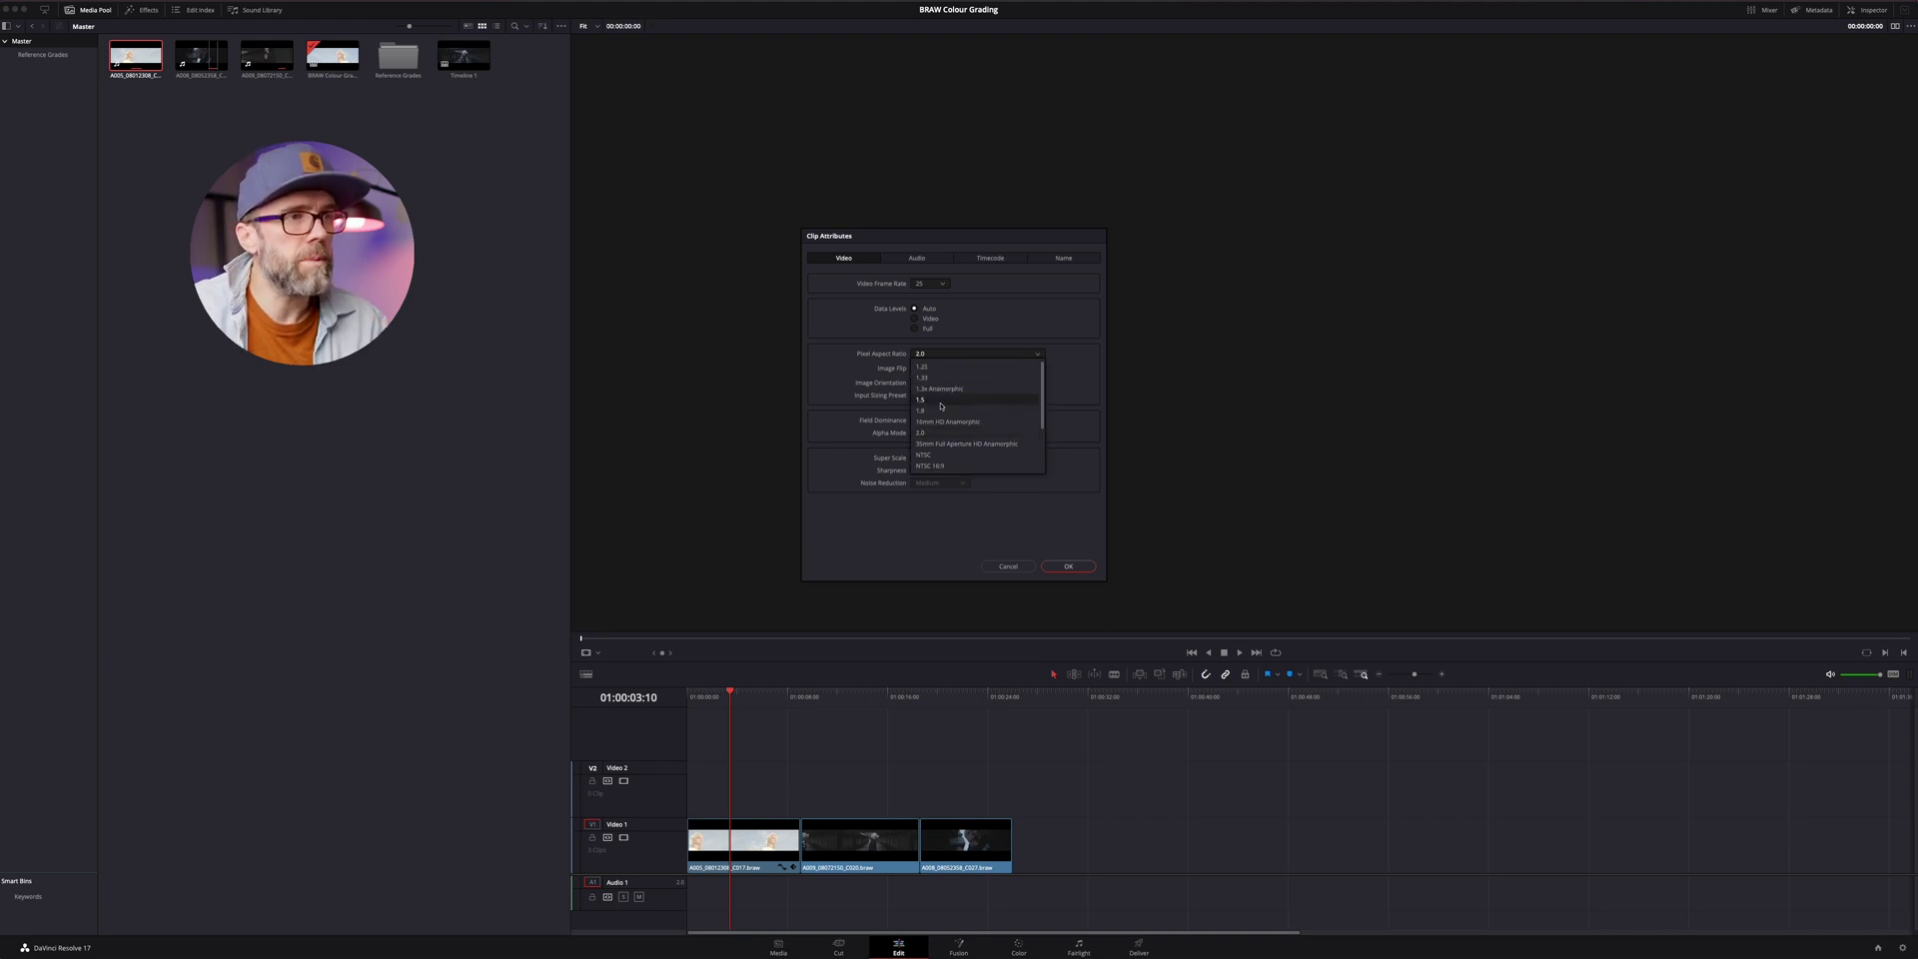
pyautogui.scroll(-2, 942, 414)
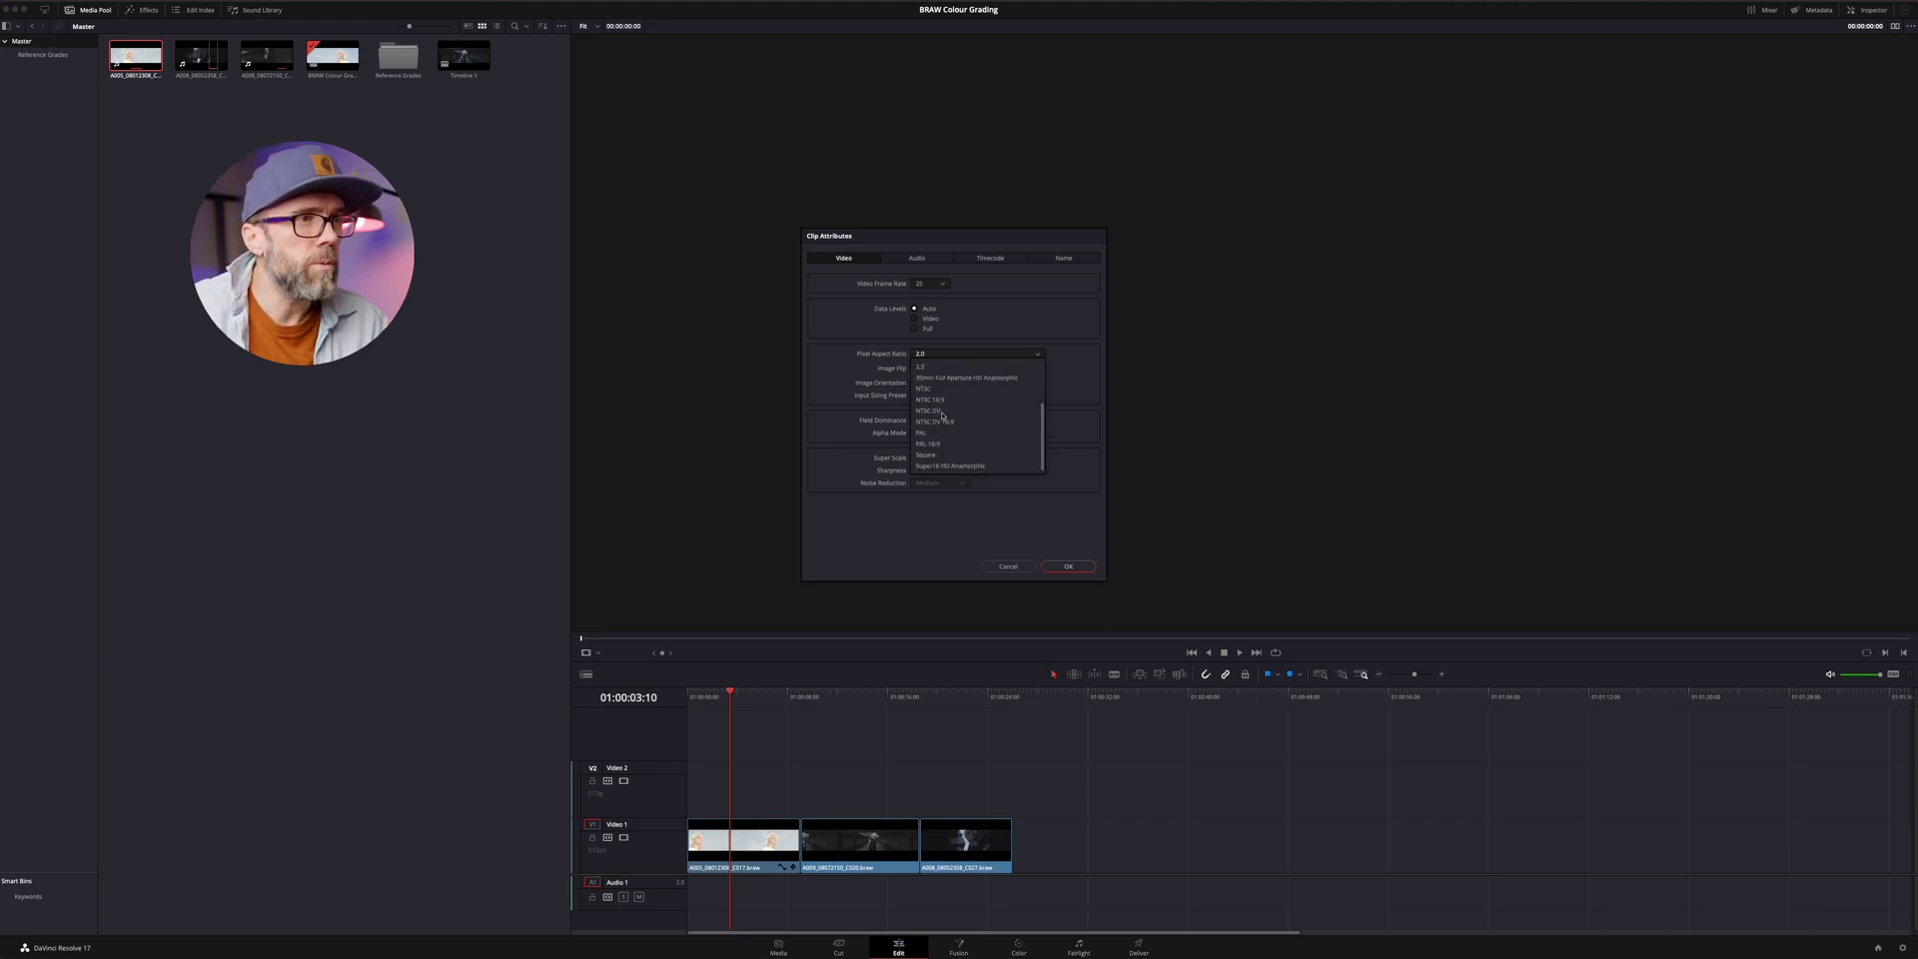
pyautogui.click(946, 355)
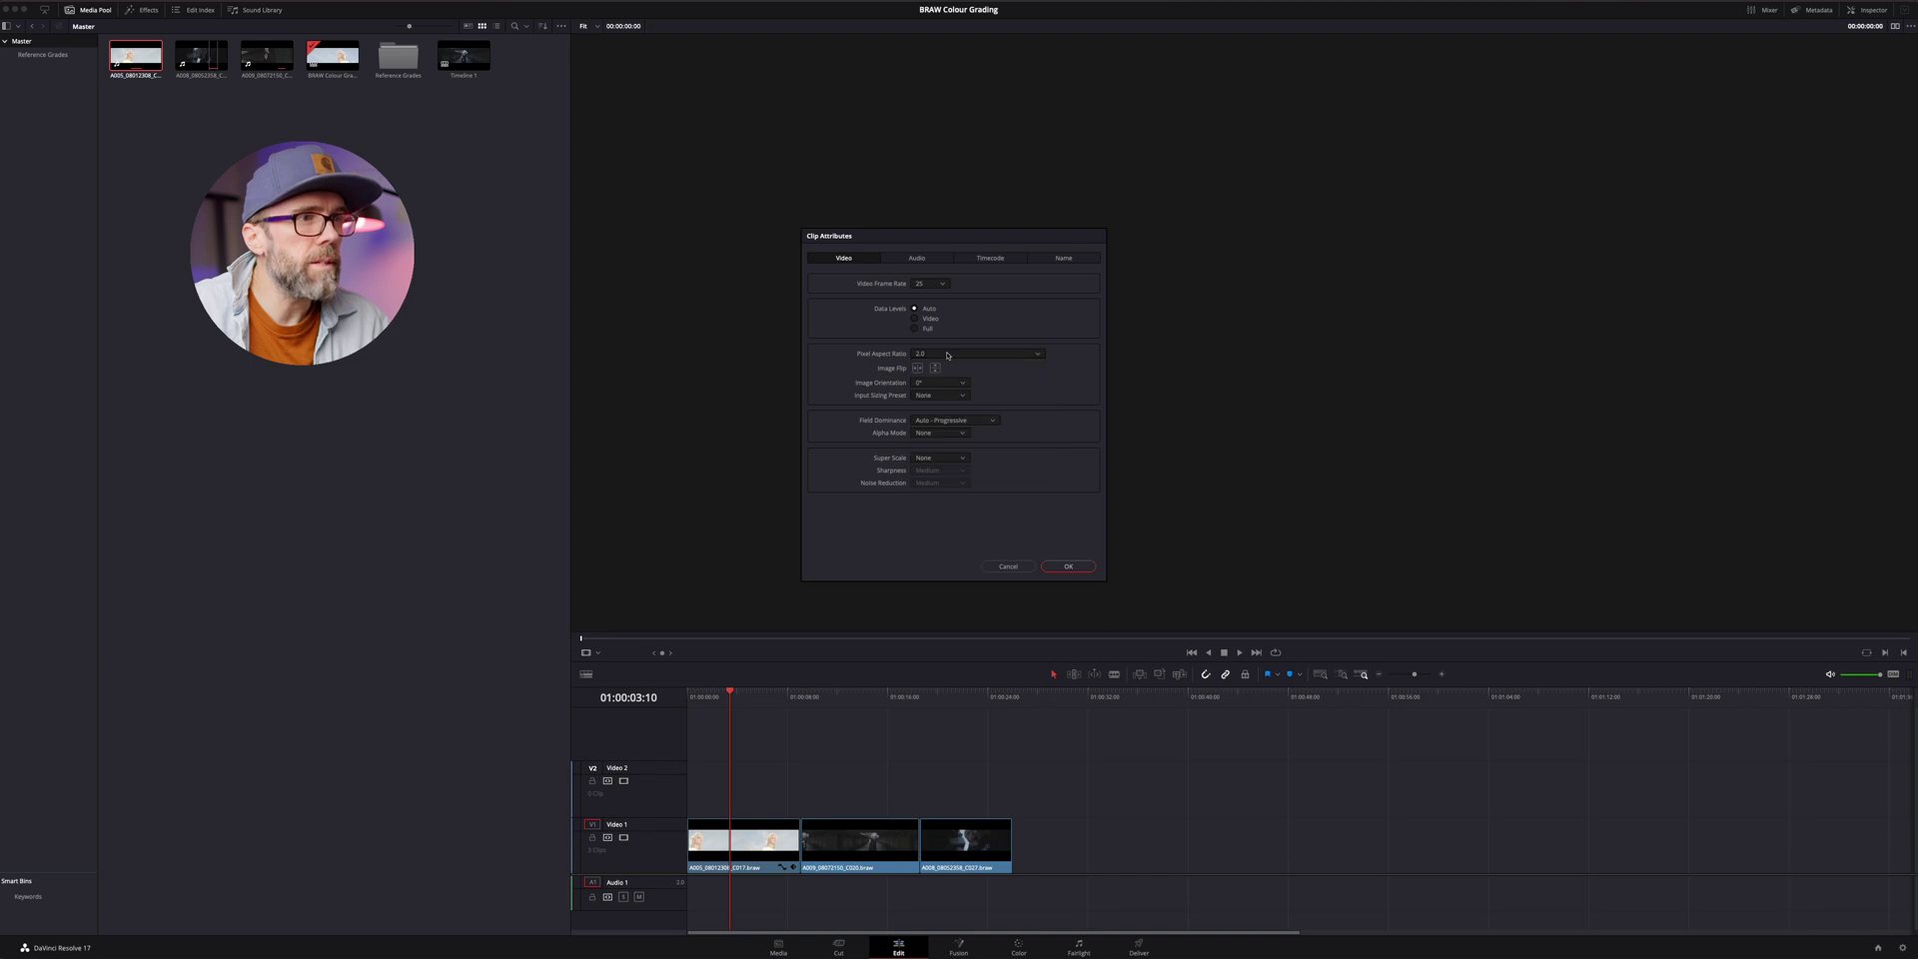
pyautogui.click(947, 355)
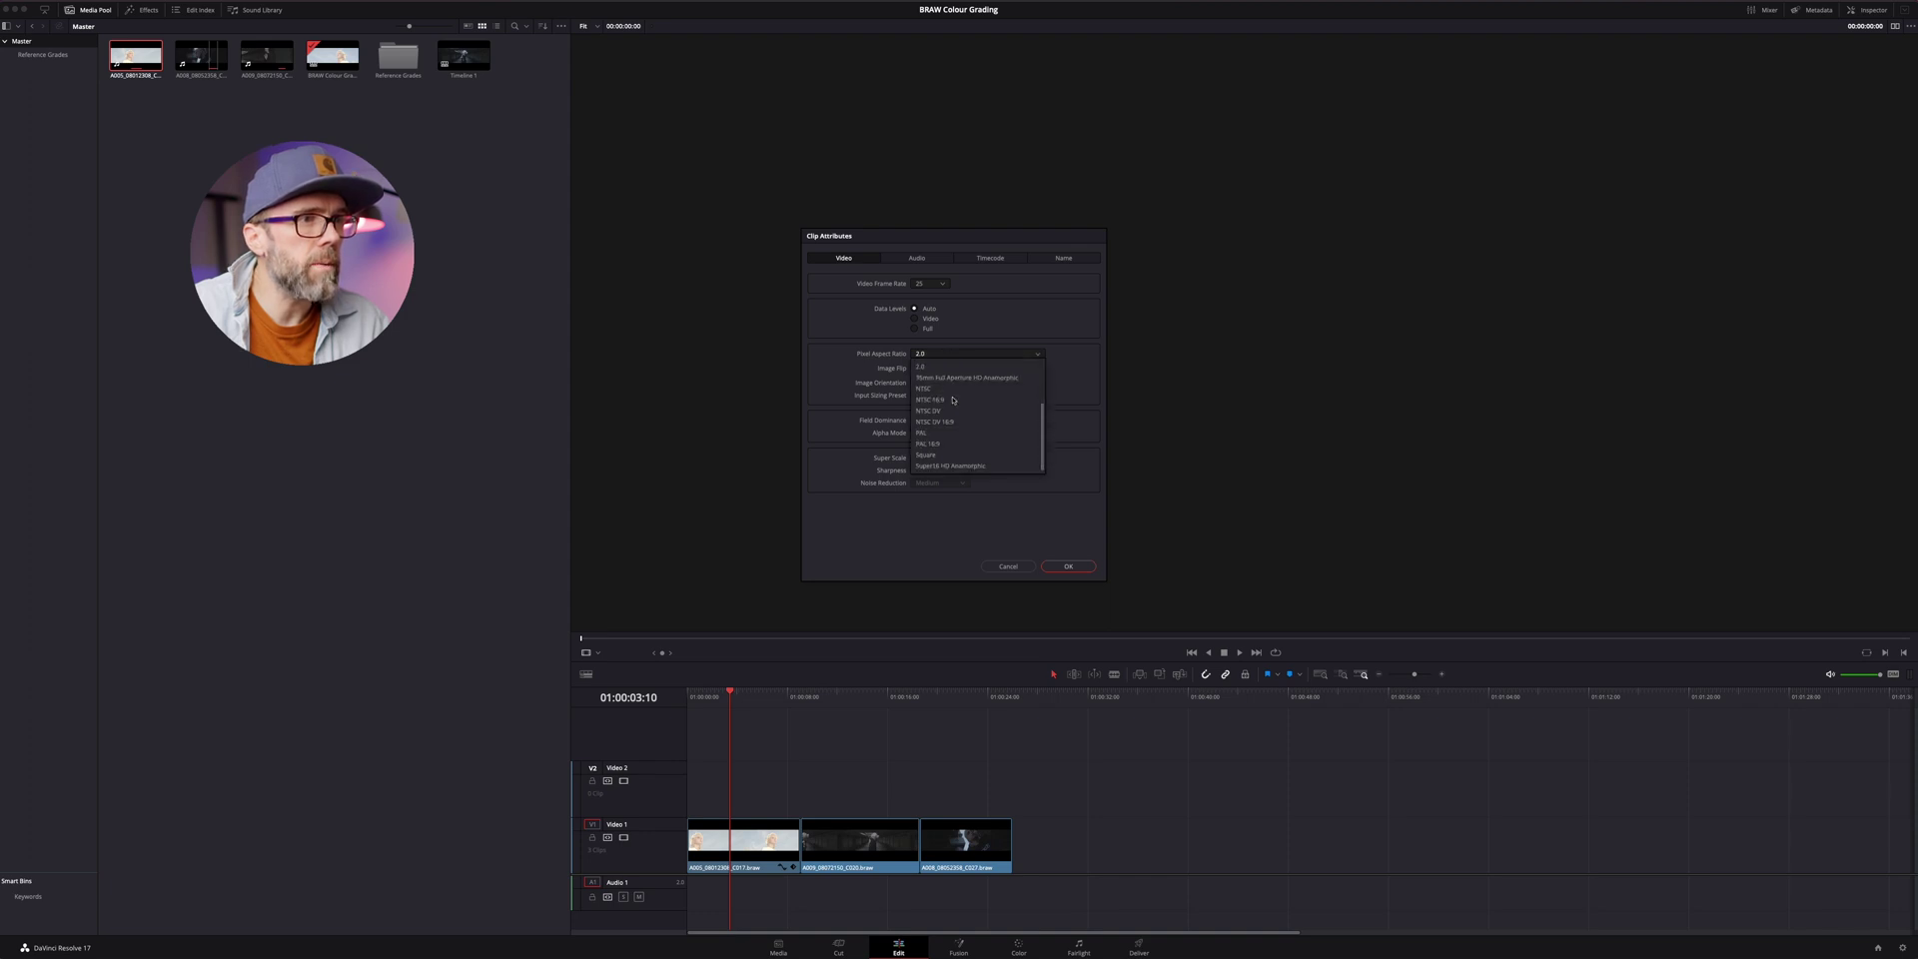
pyautogui.click(949, 455)
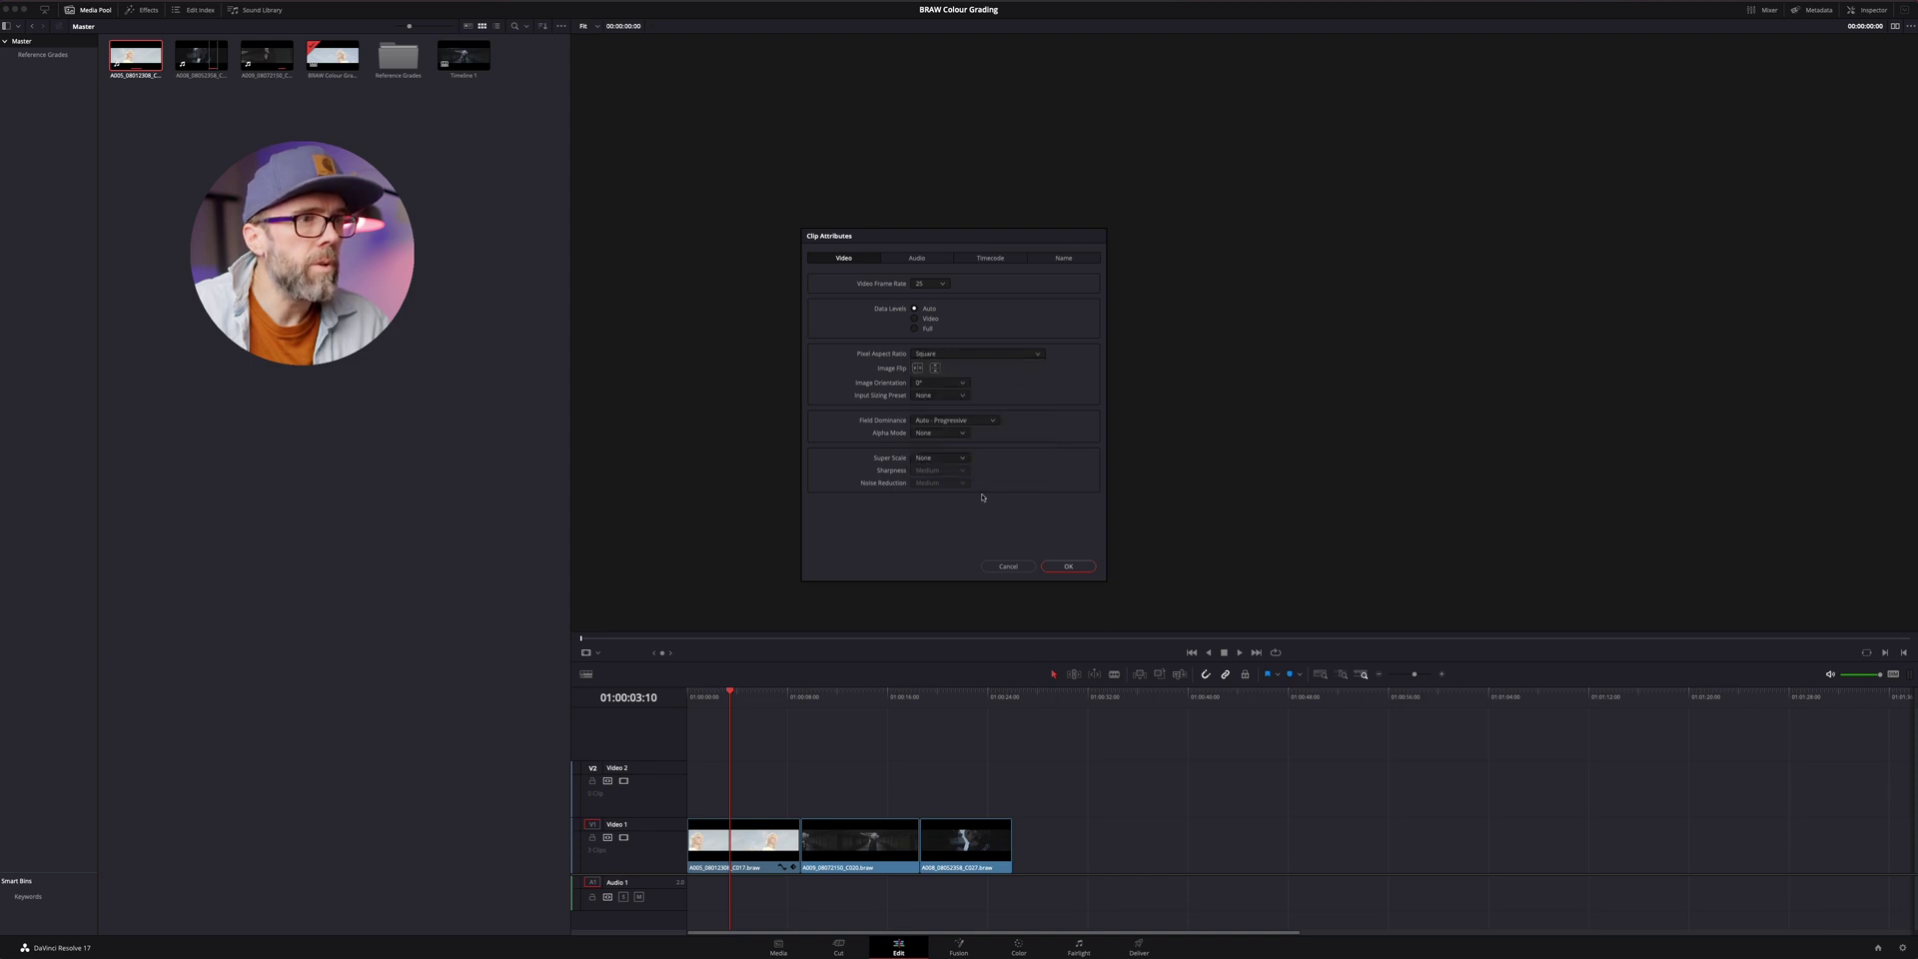
pyautogui.click(1045, 566)
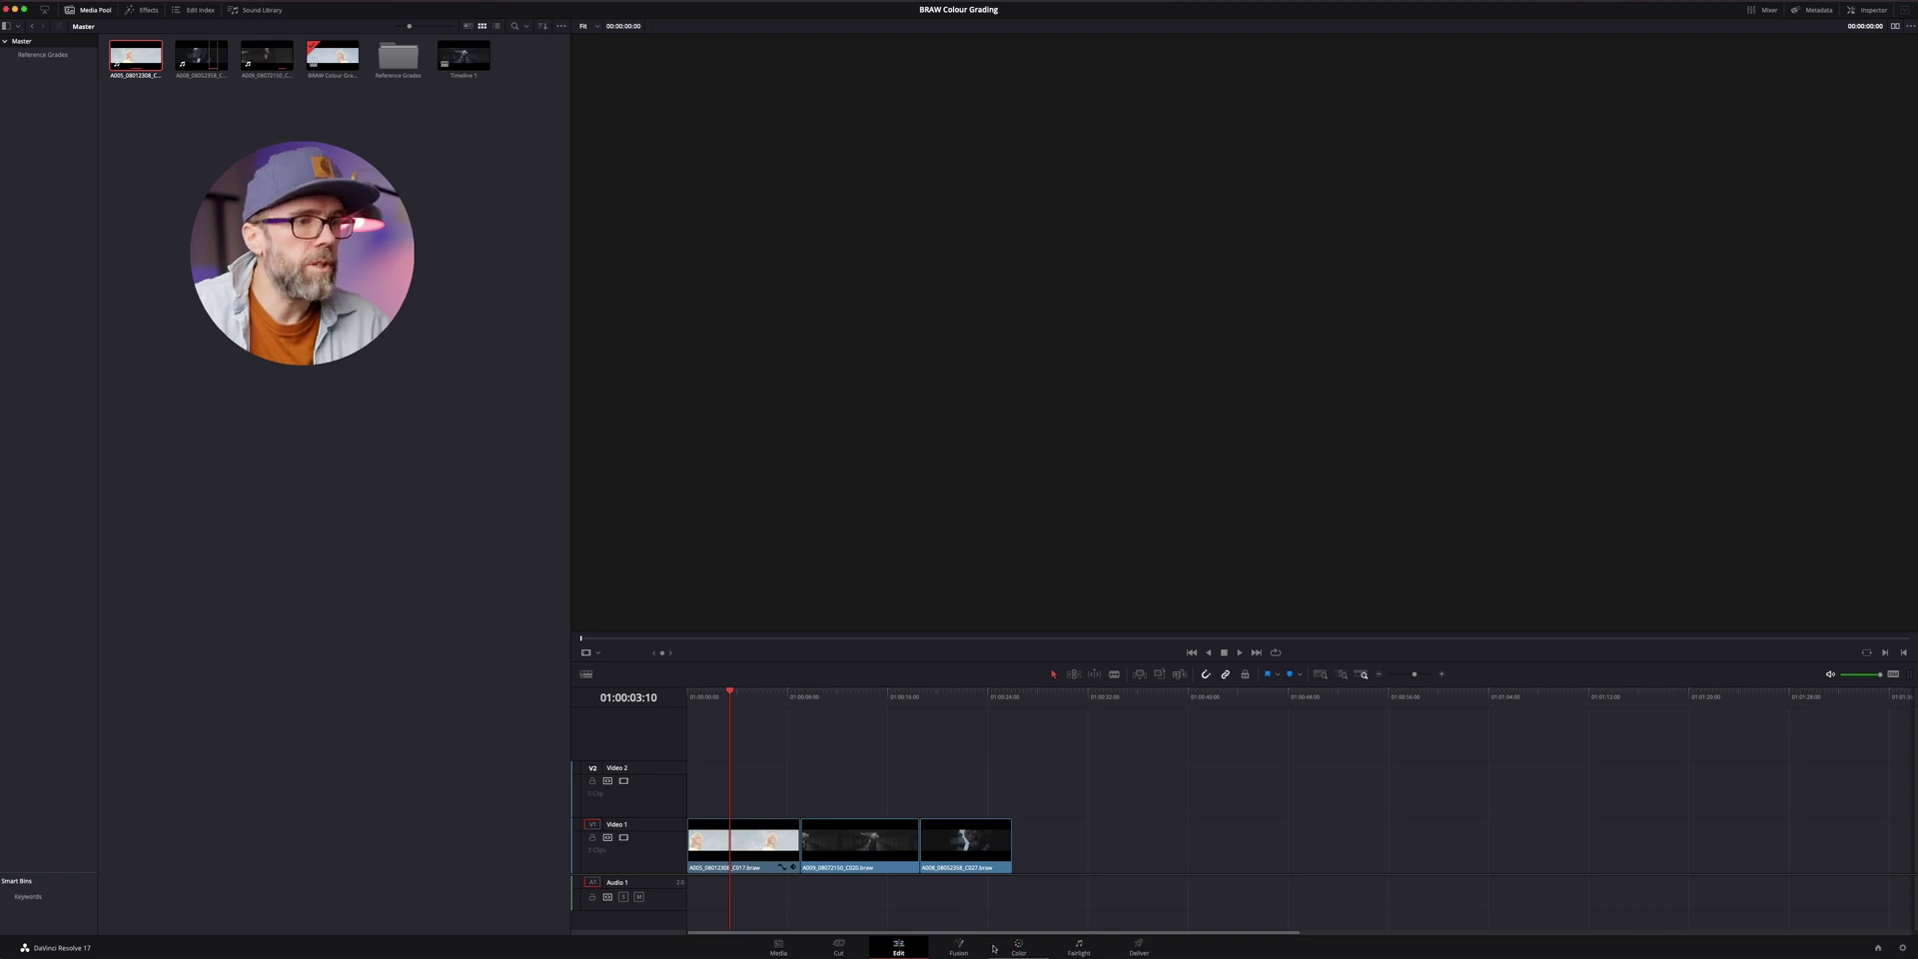
pyautogui.click(743, 751)
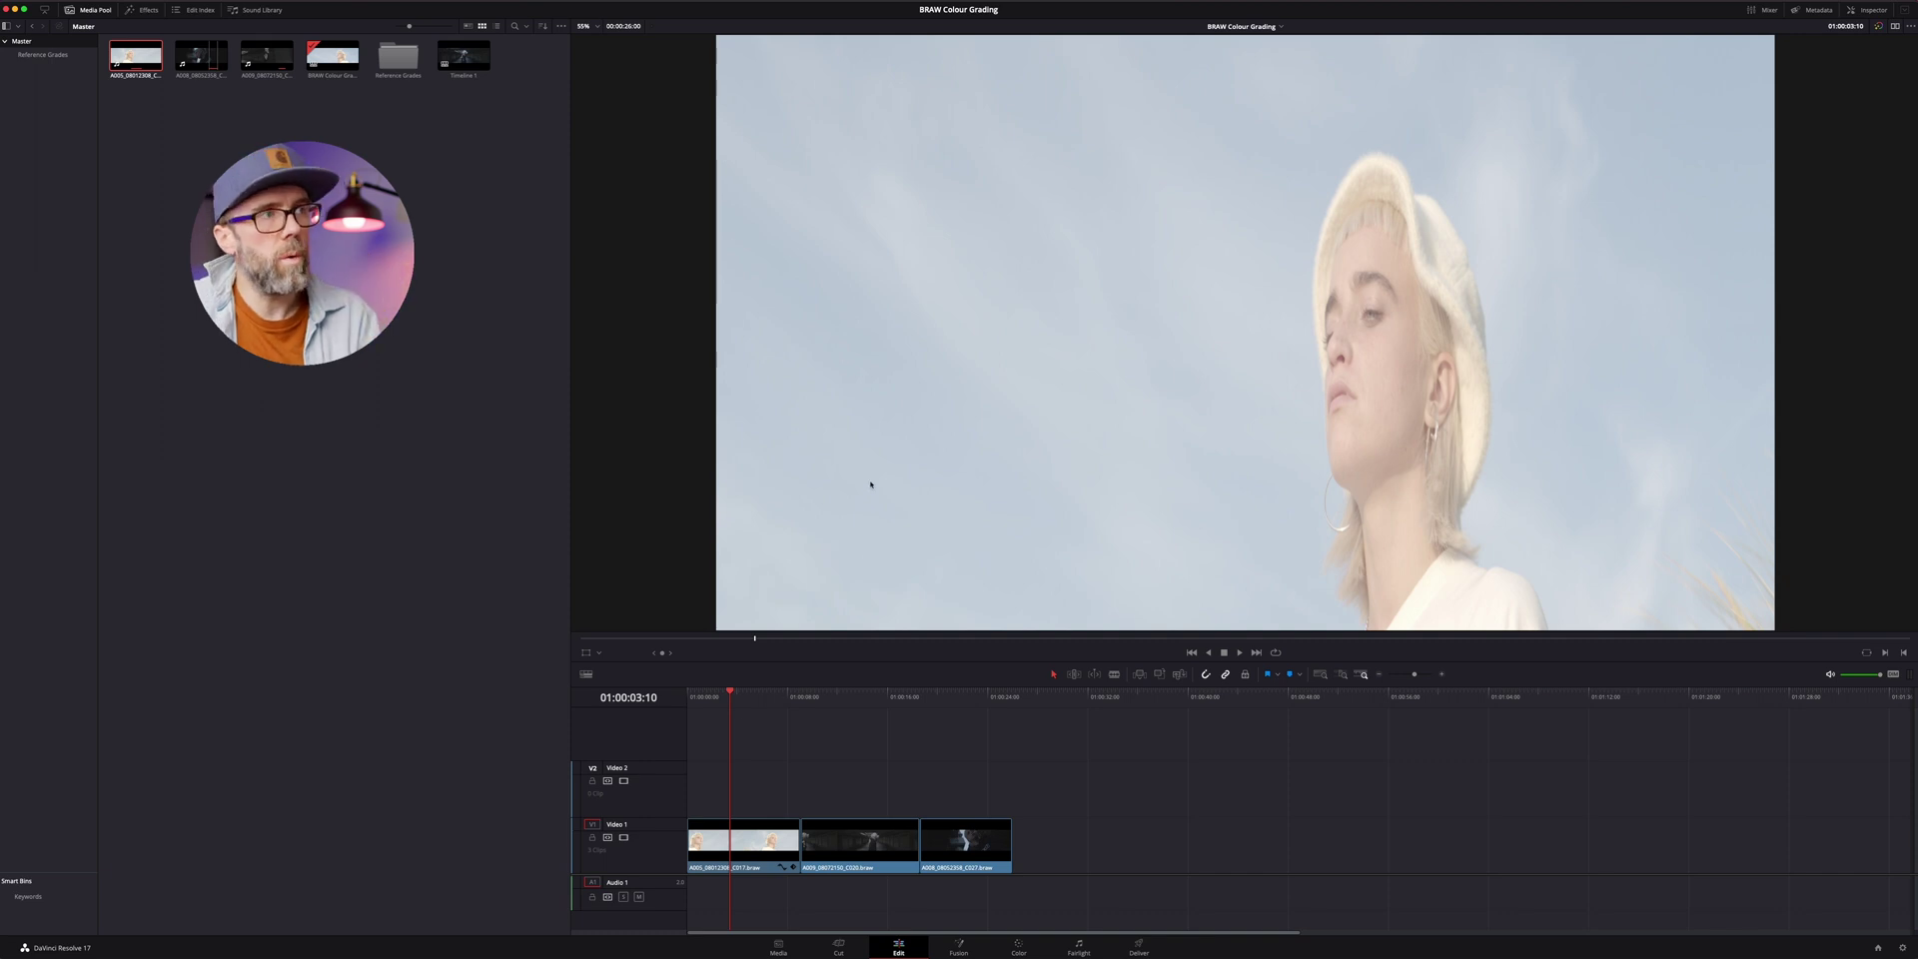
pyautogui.rightClick(139, 60)
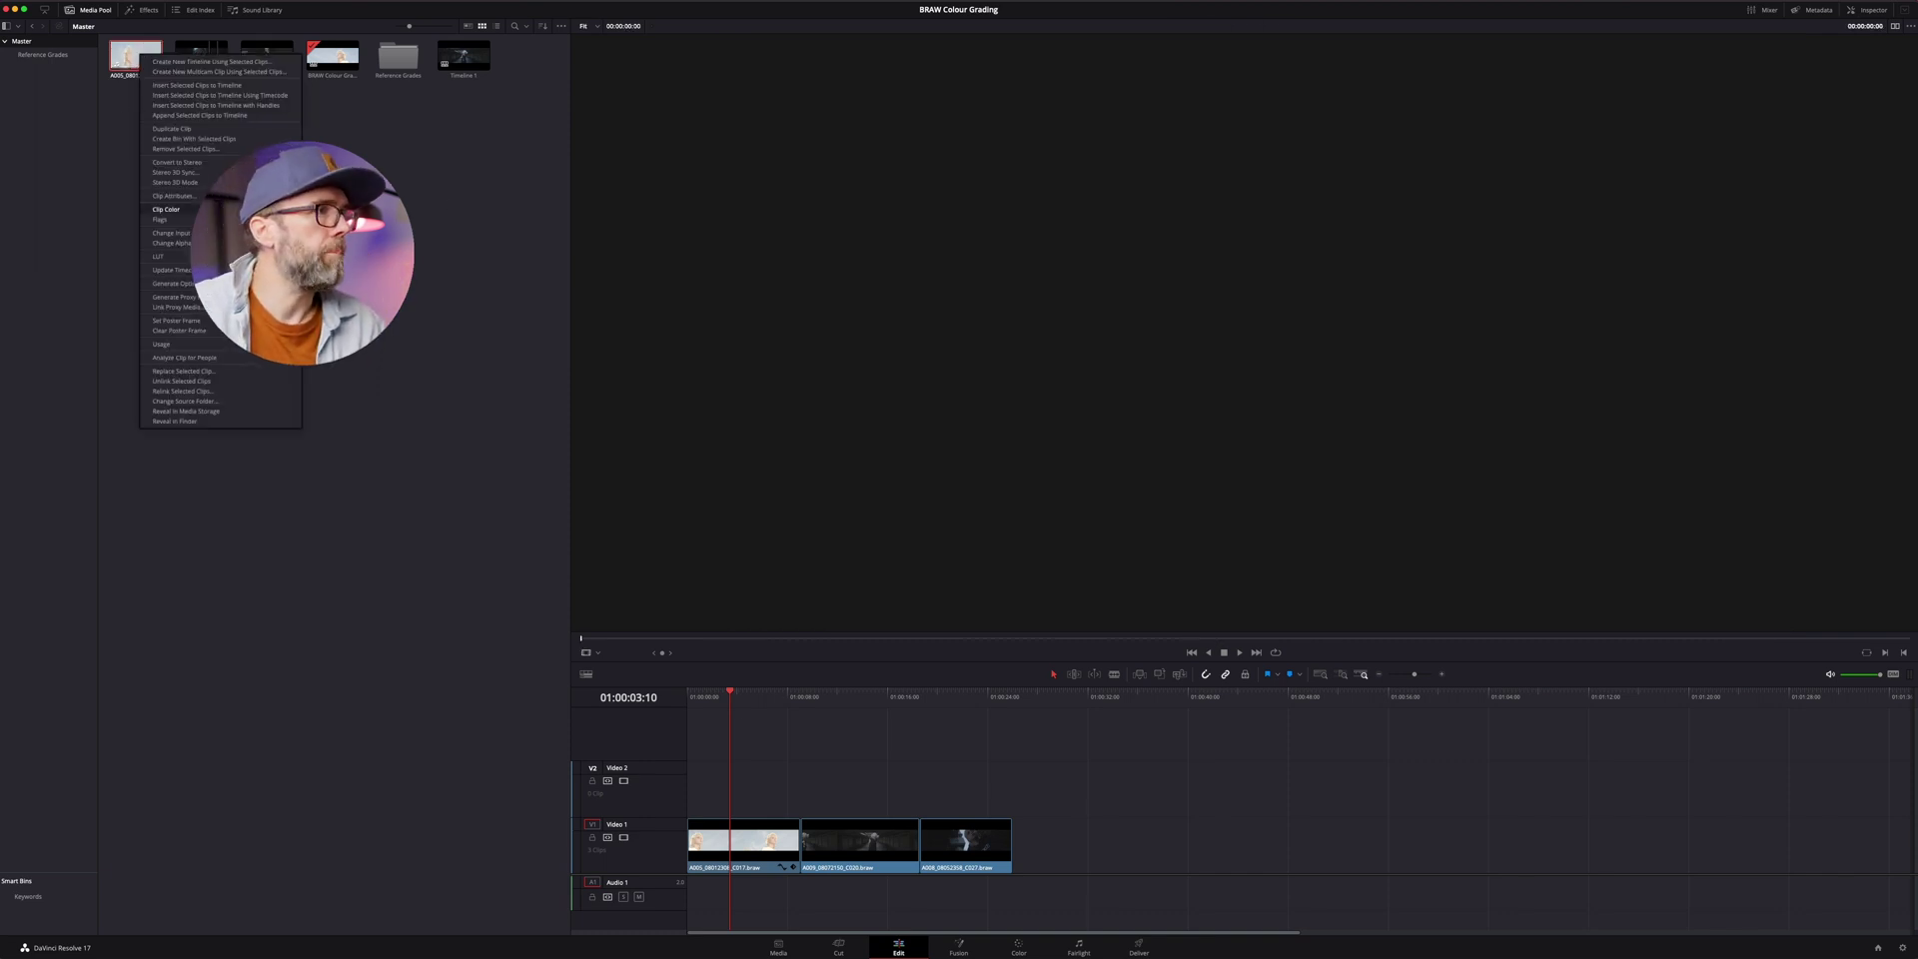
pyautogui.click(173, 196)
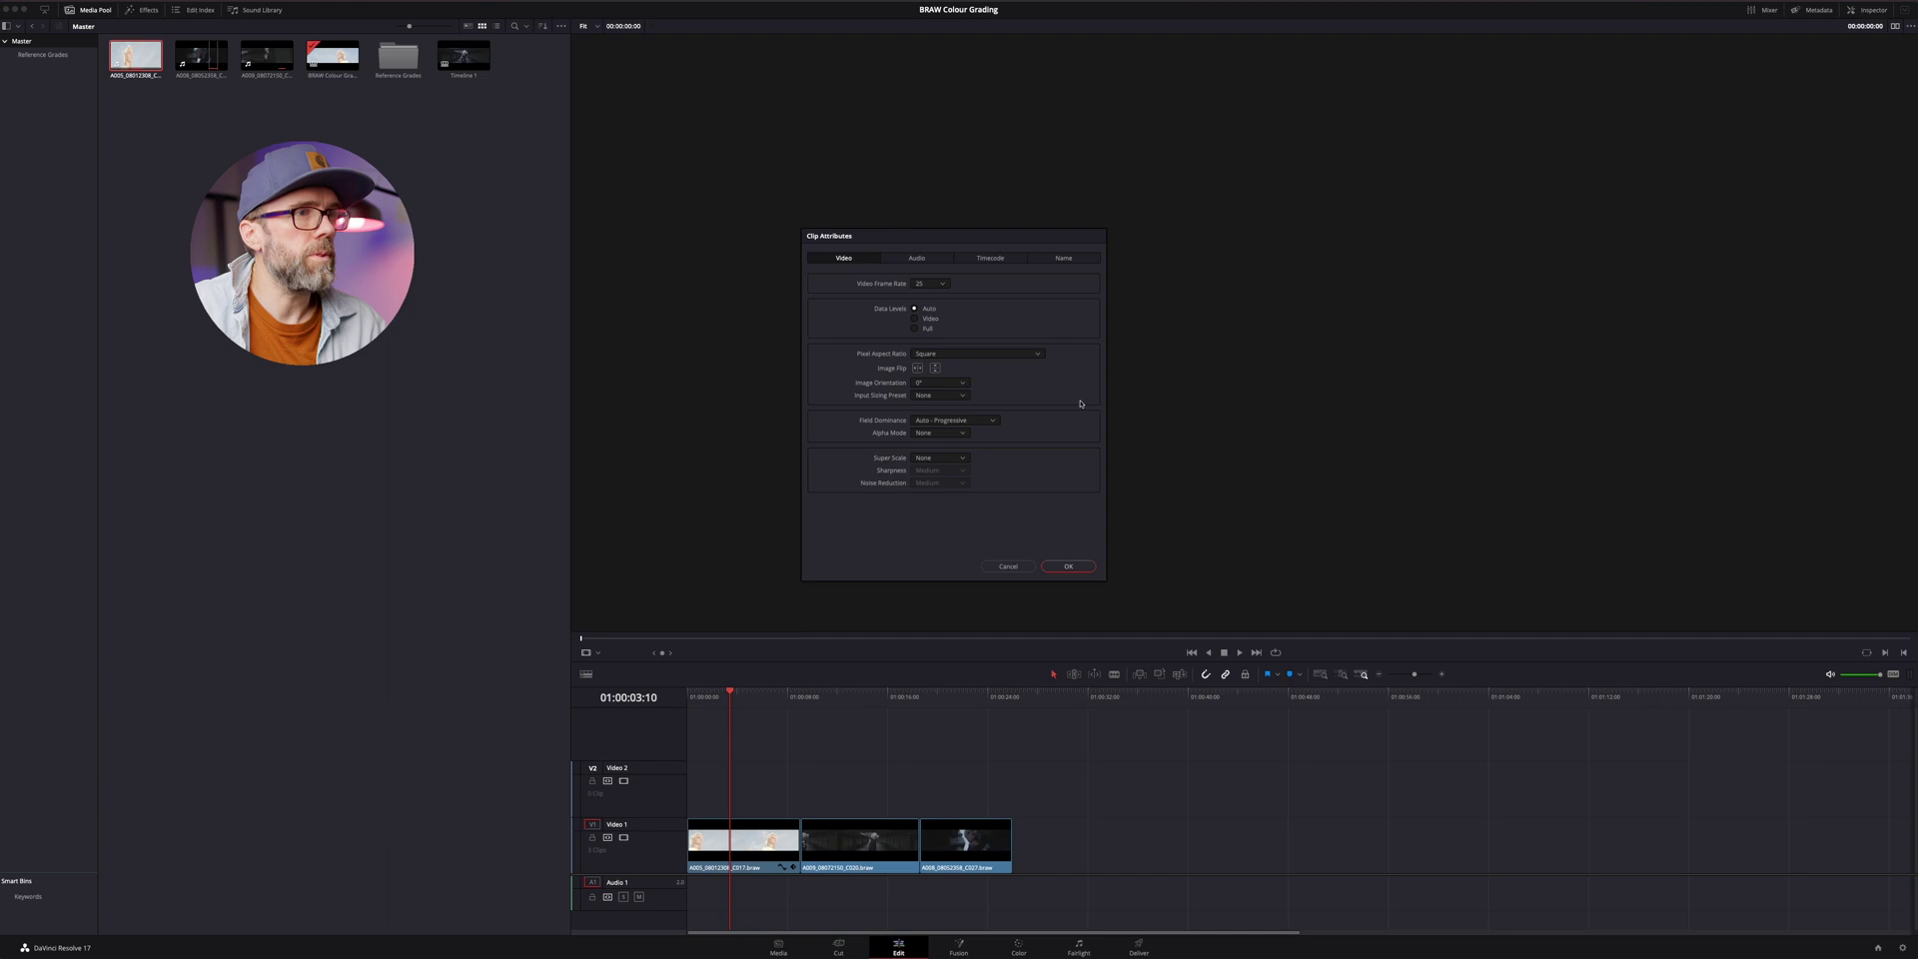
pyautogui.click(949, 355)
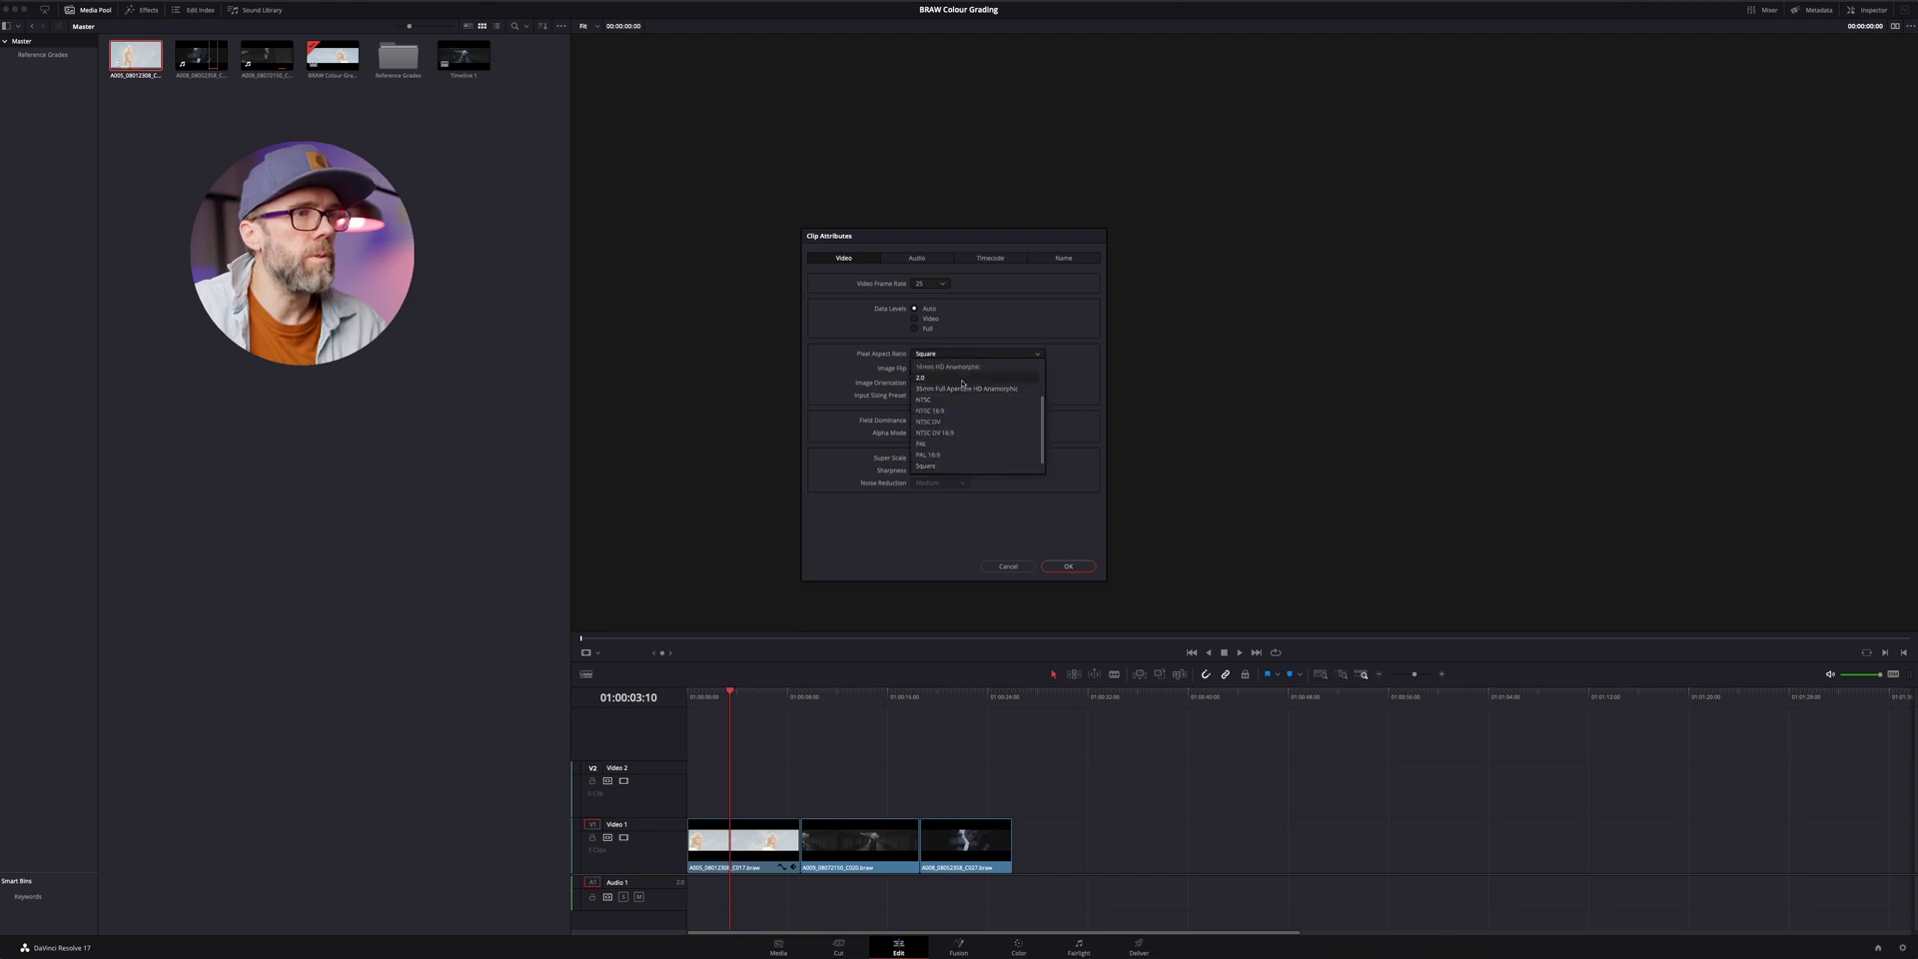
pyautogui.click(961, 381)
pyautogui.click(1071, 567)
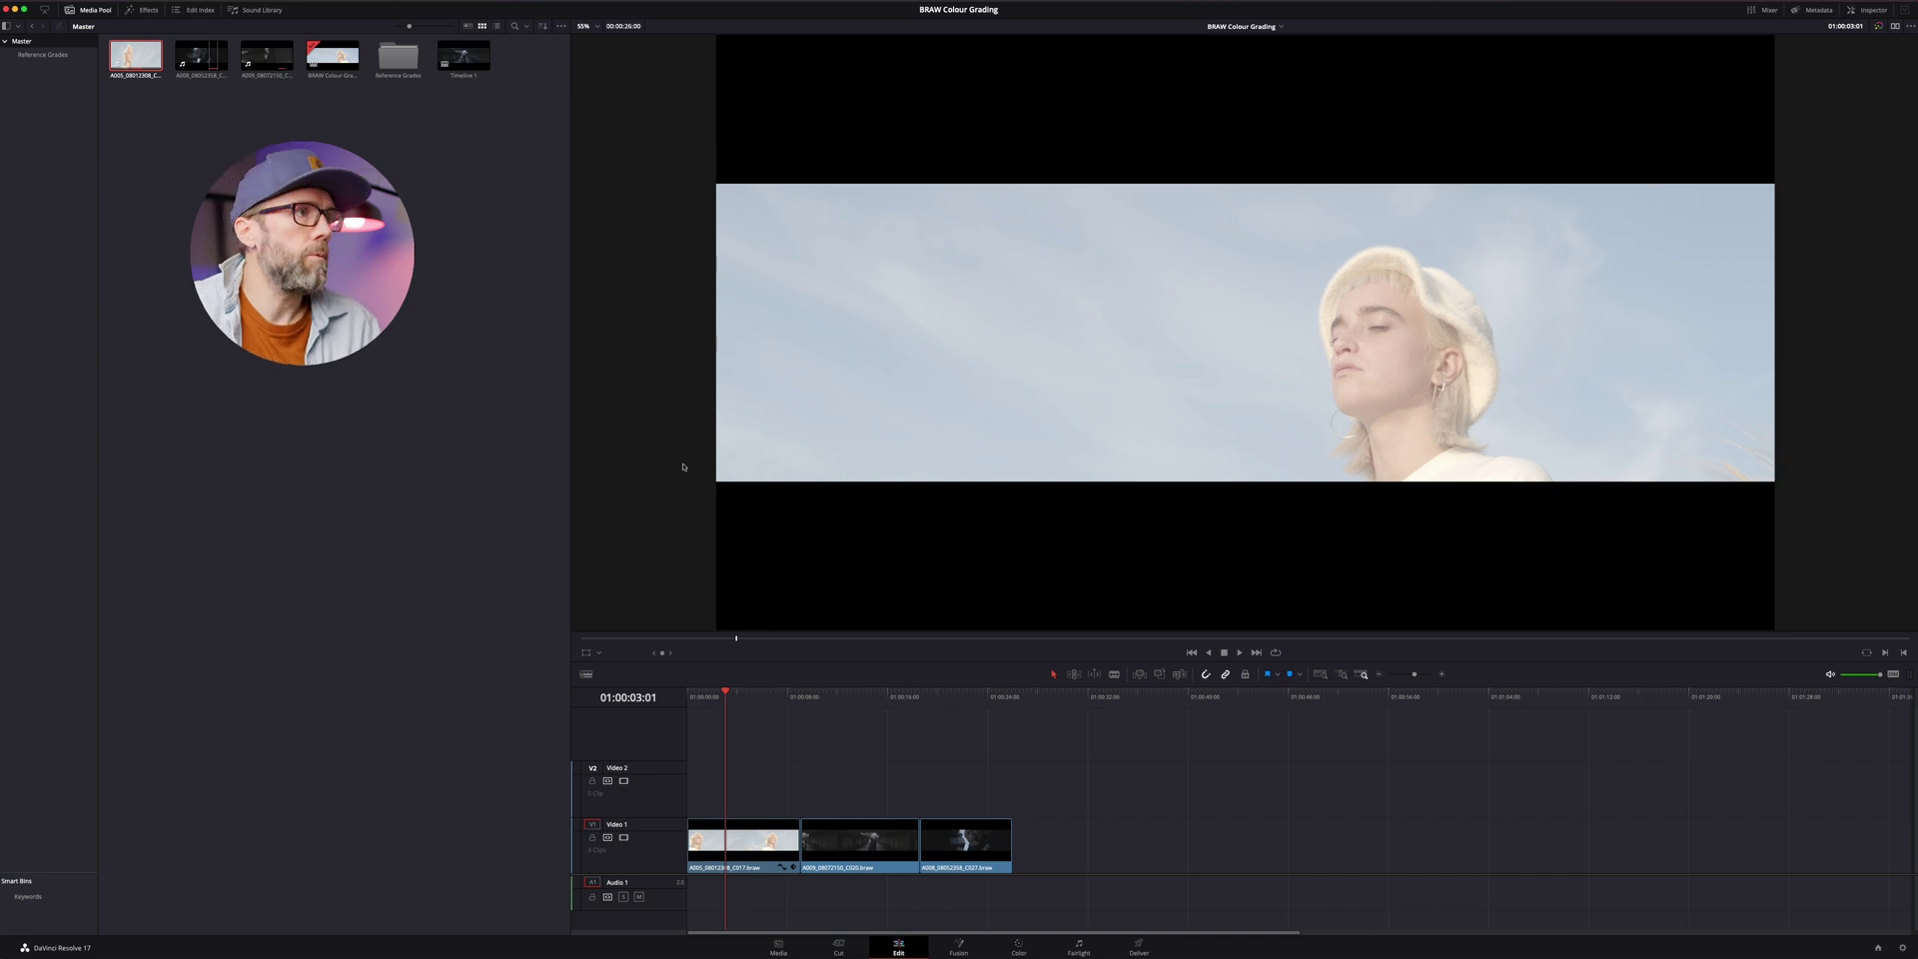
# Show the sky shot's Camera Raw settings and set the RAW decoding to Clip.
pyautogui.click(1018, 947)
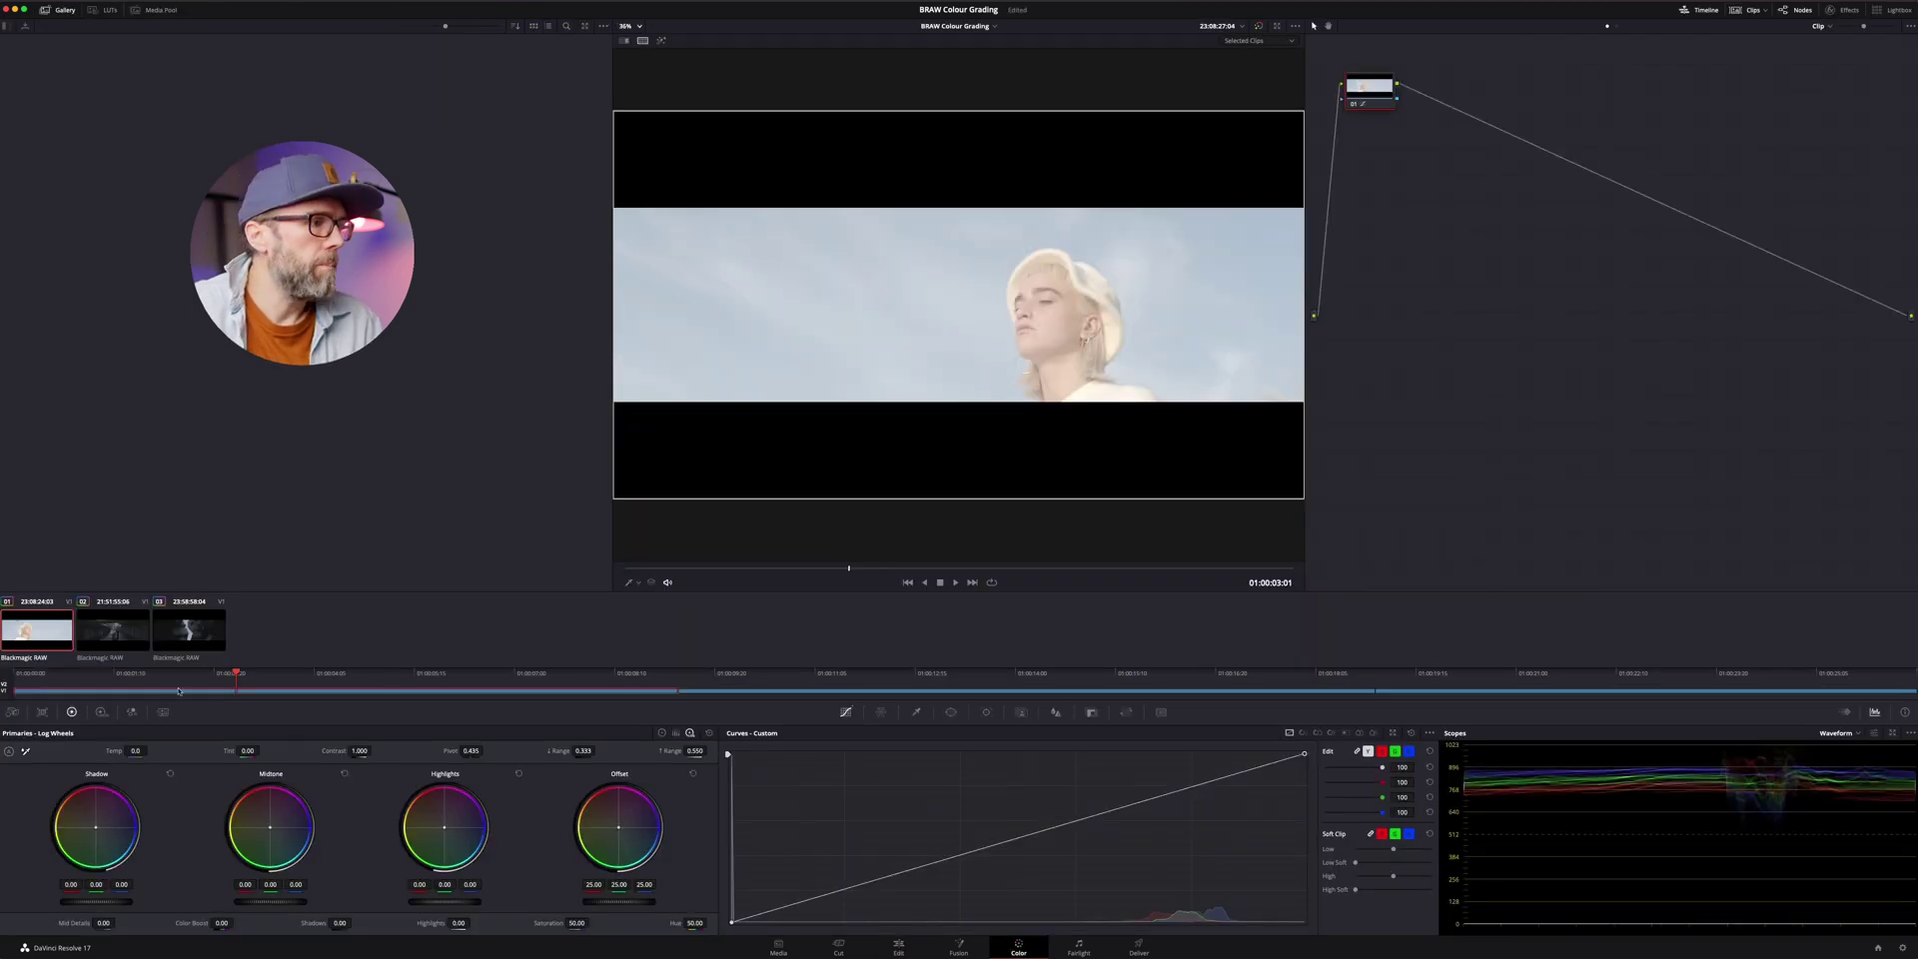
pyautogui.click(12, 712)
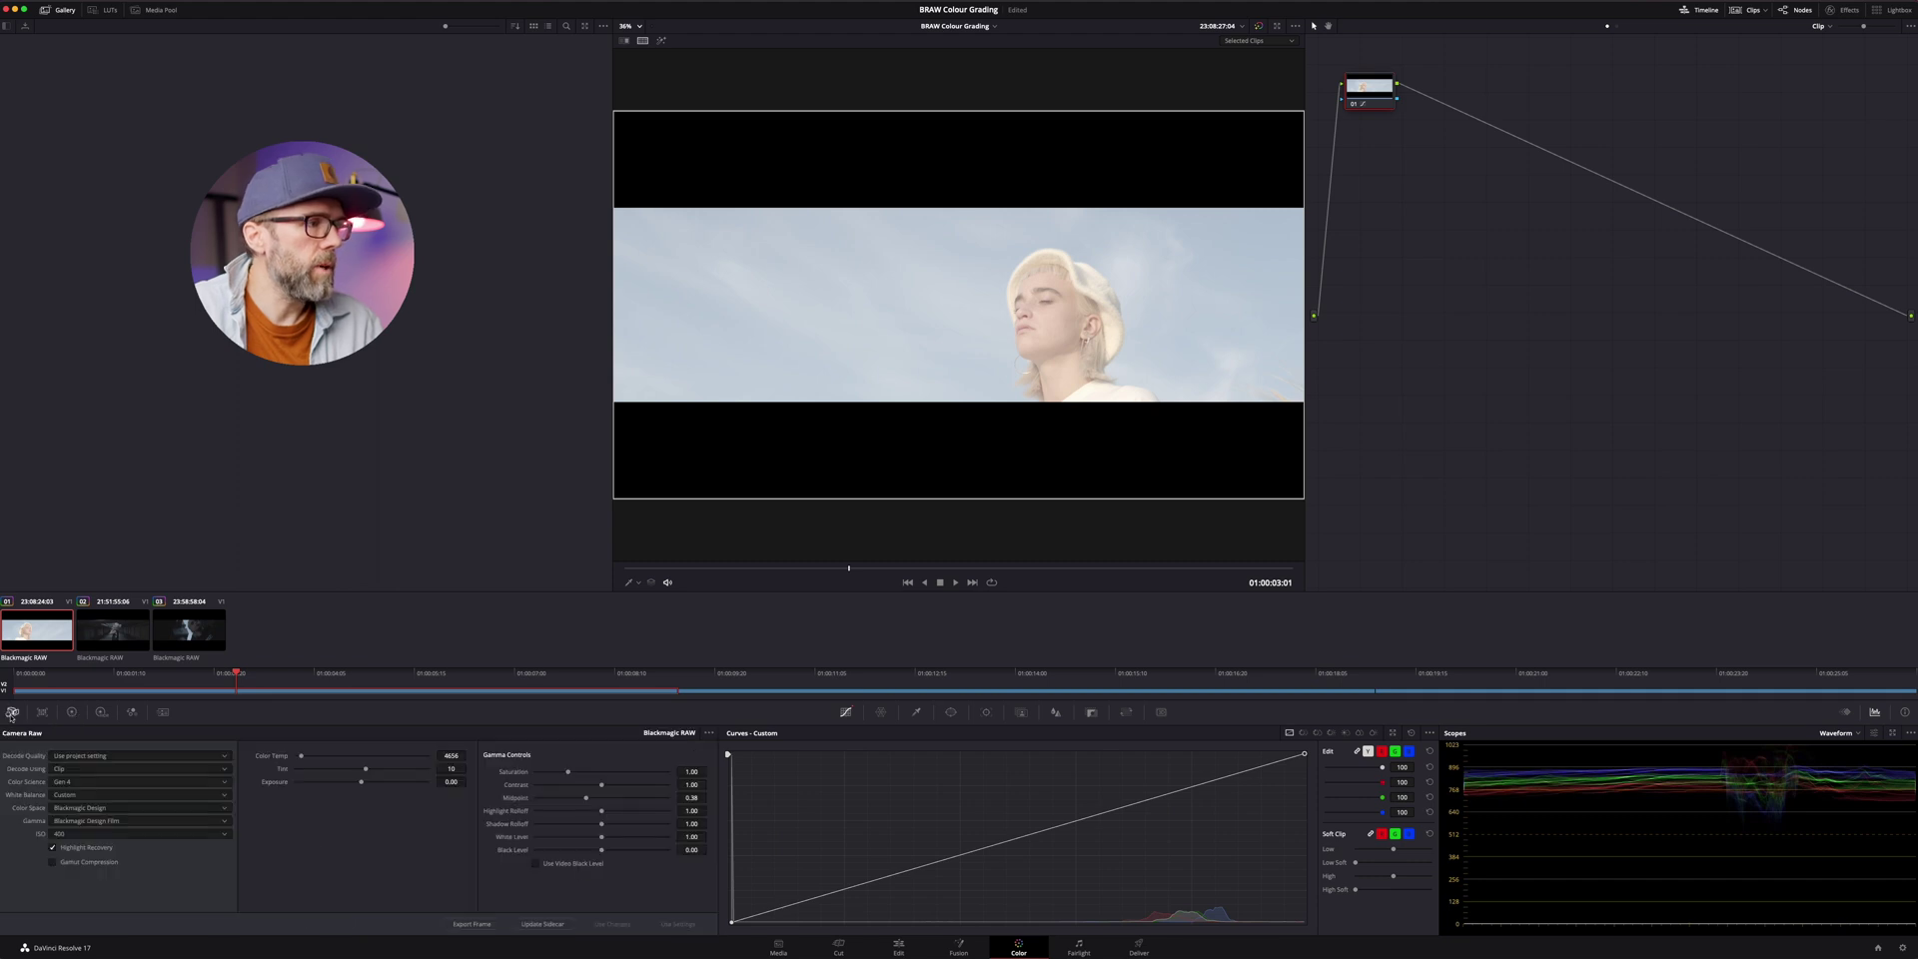
pyautogui.click(88, 770)
pyautogui.click(96, 795)
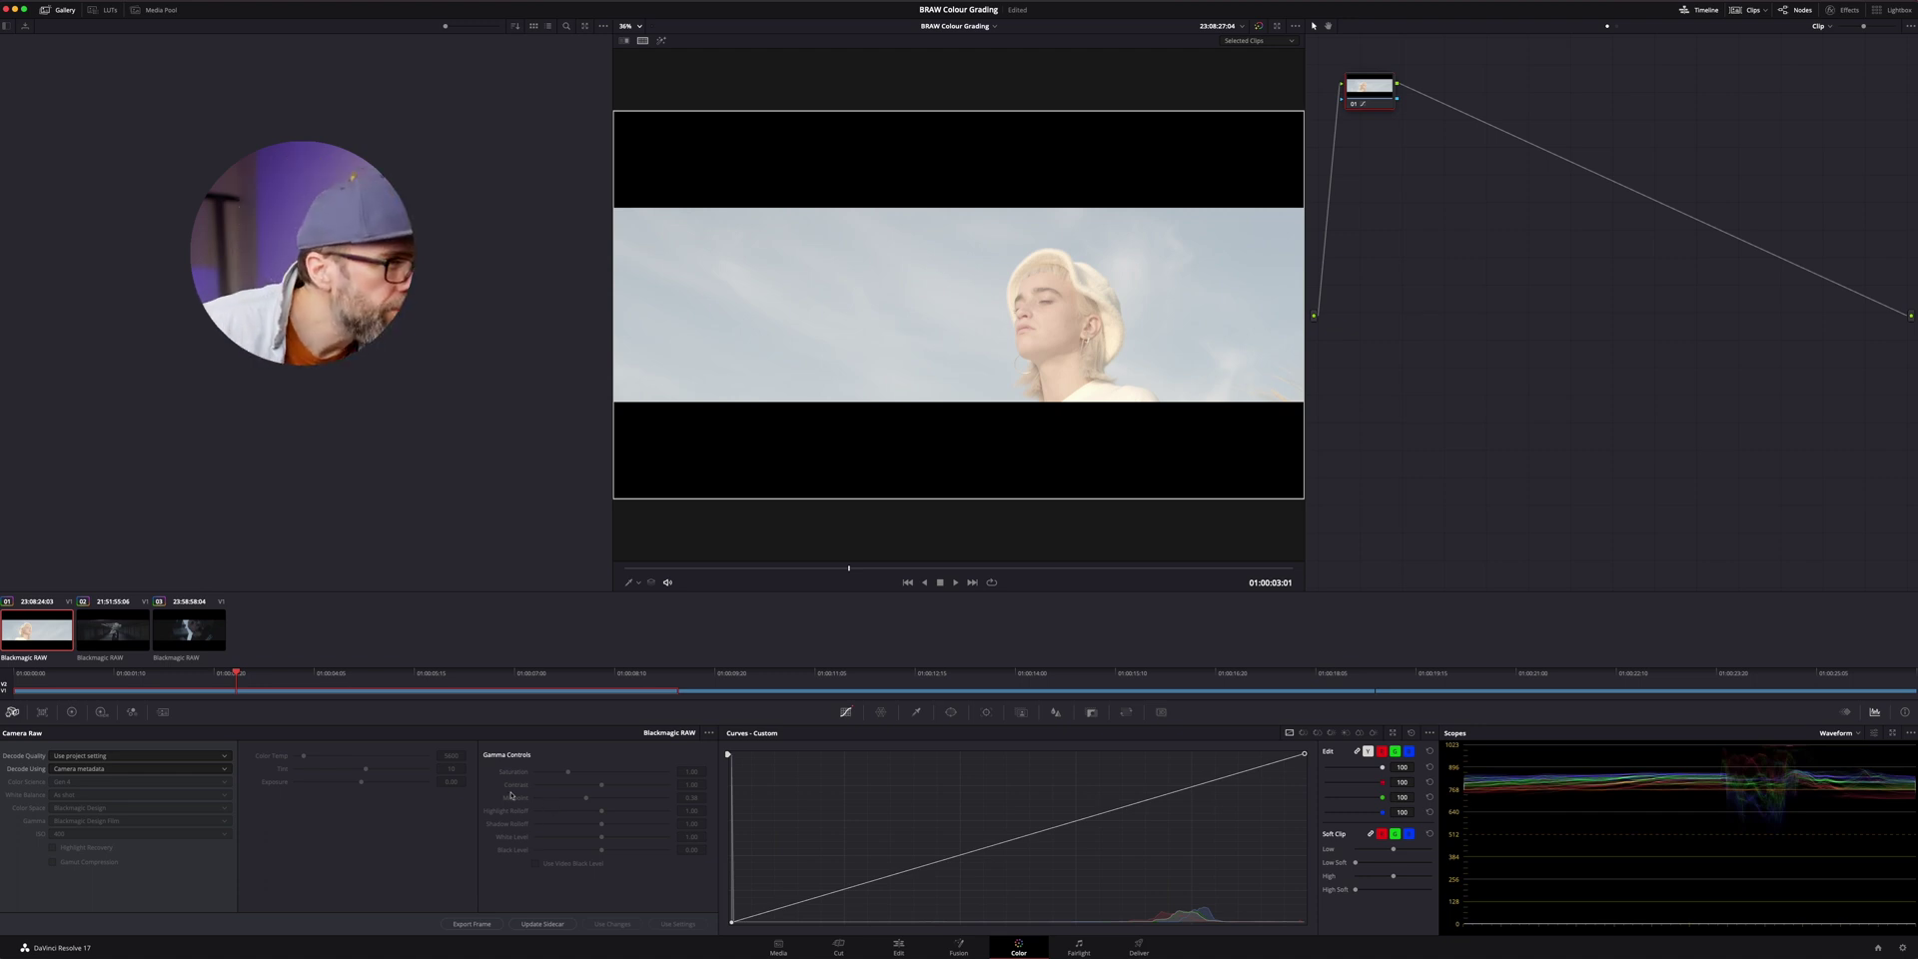
pyautogui.click(107, 769)
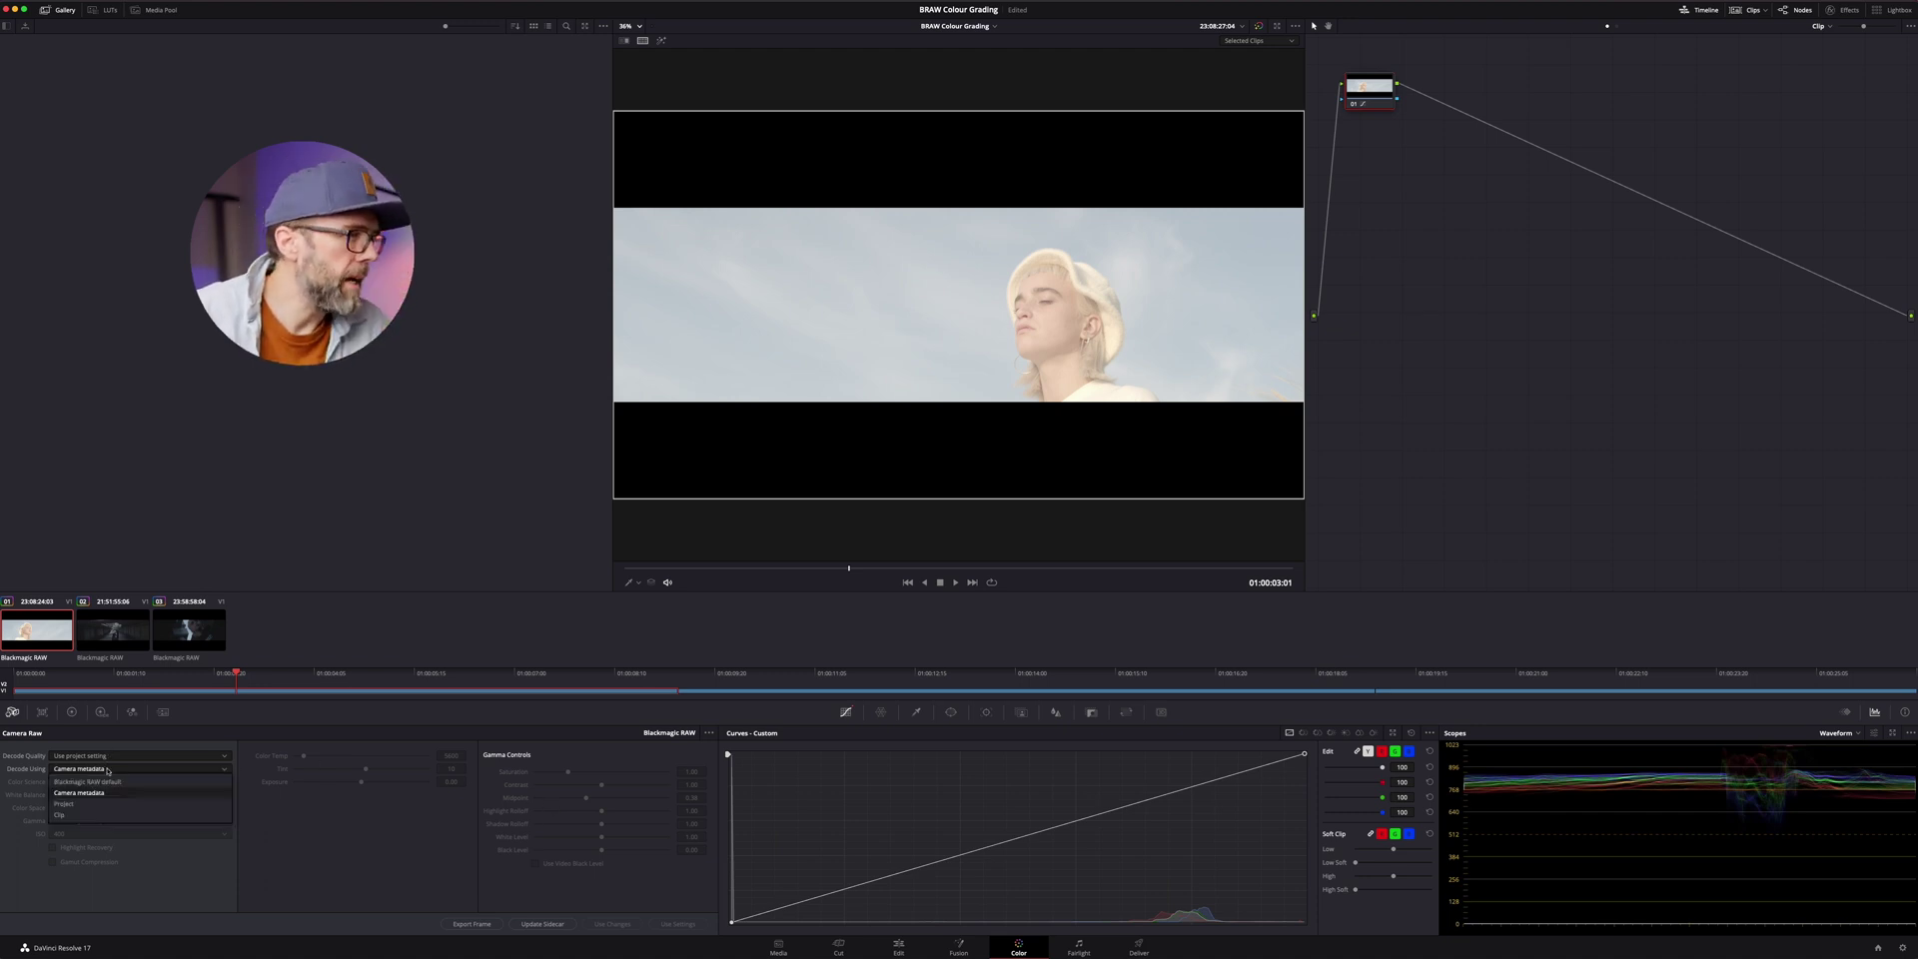
pyautogui.click(111, 814)
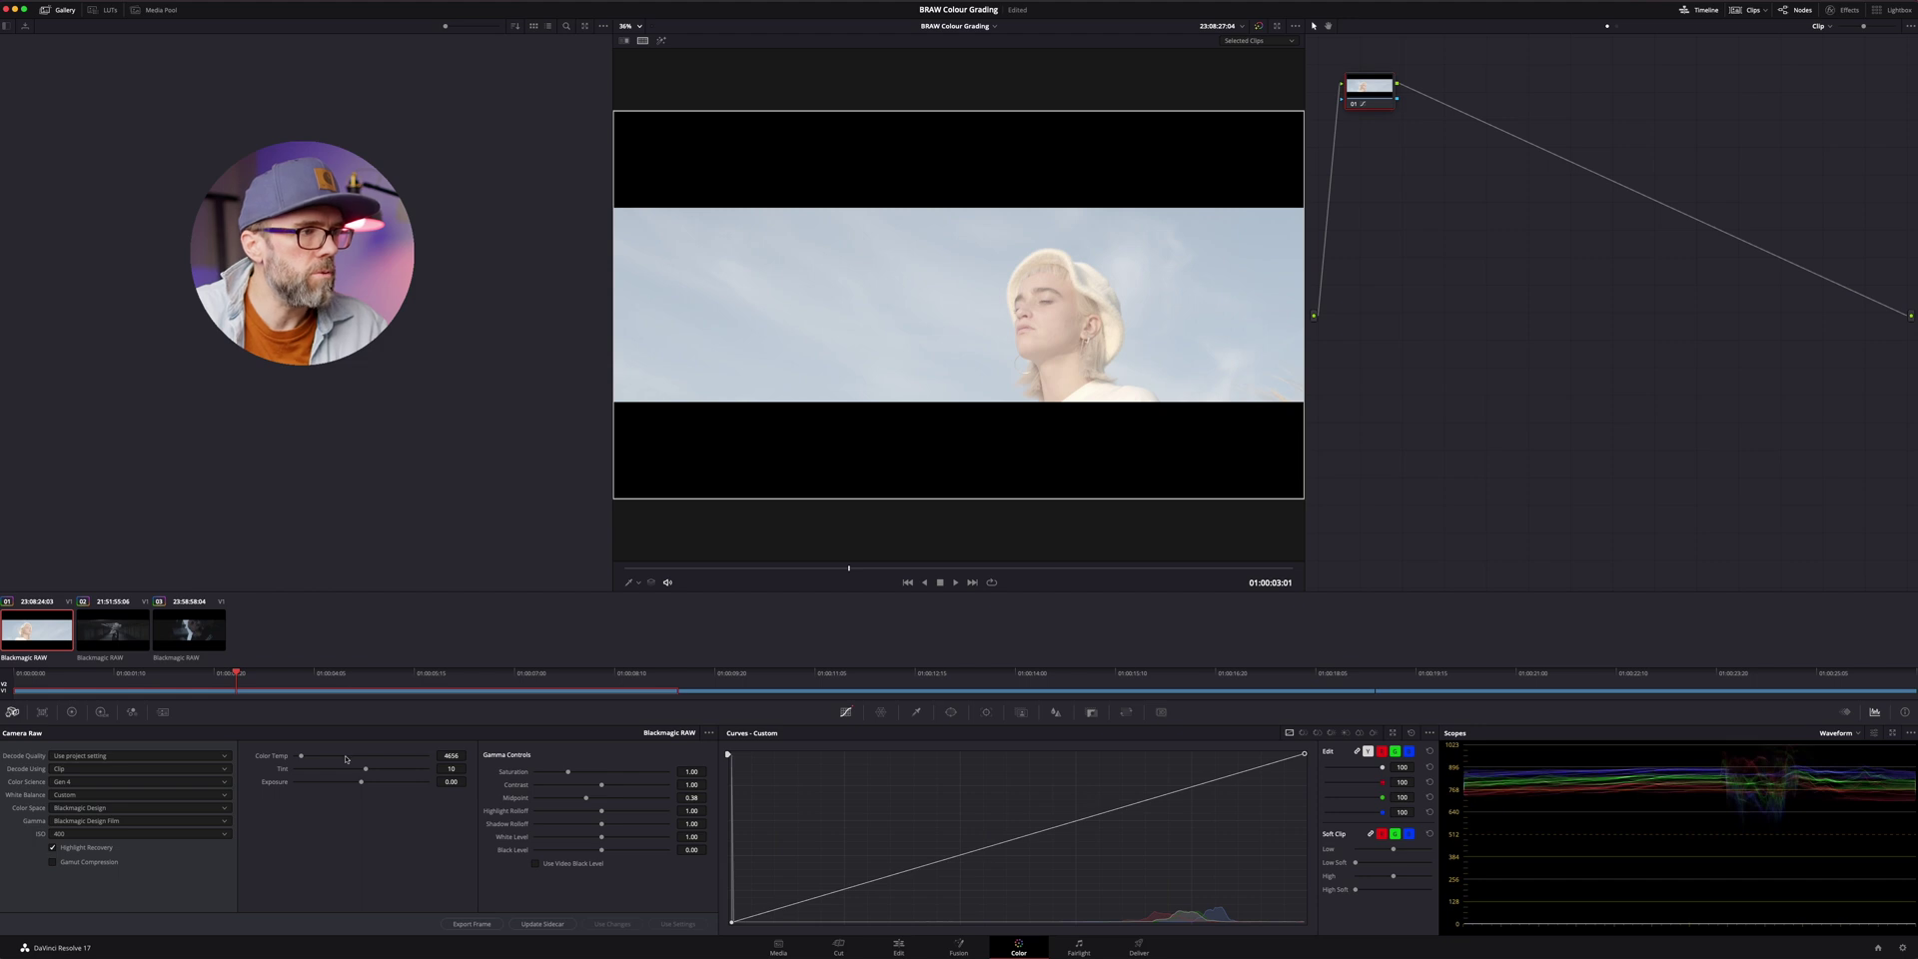
# Set Color Temp to about 4741 and turn off Highlight Recovery.
pyautogui.moveTo(453, 757); pyautogui.dragTo(471, 745)
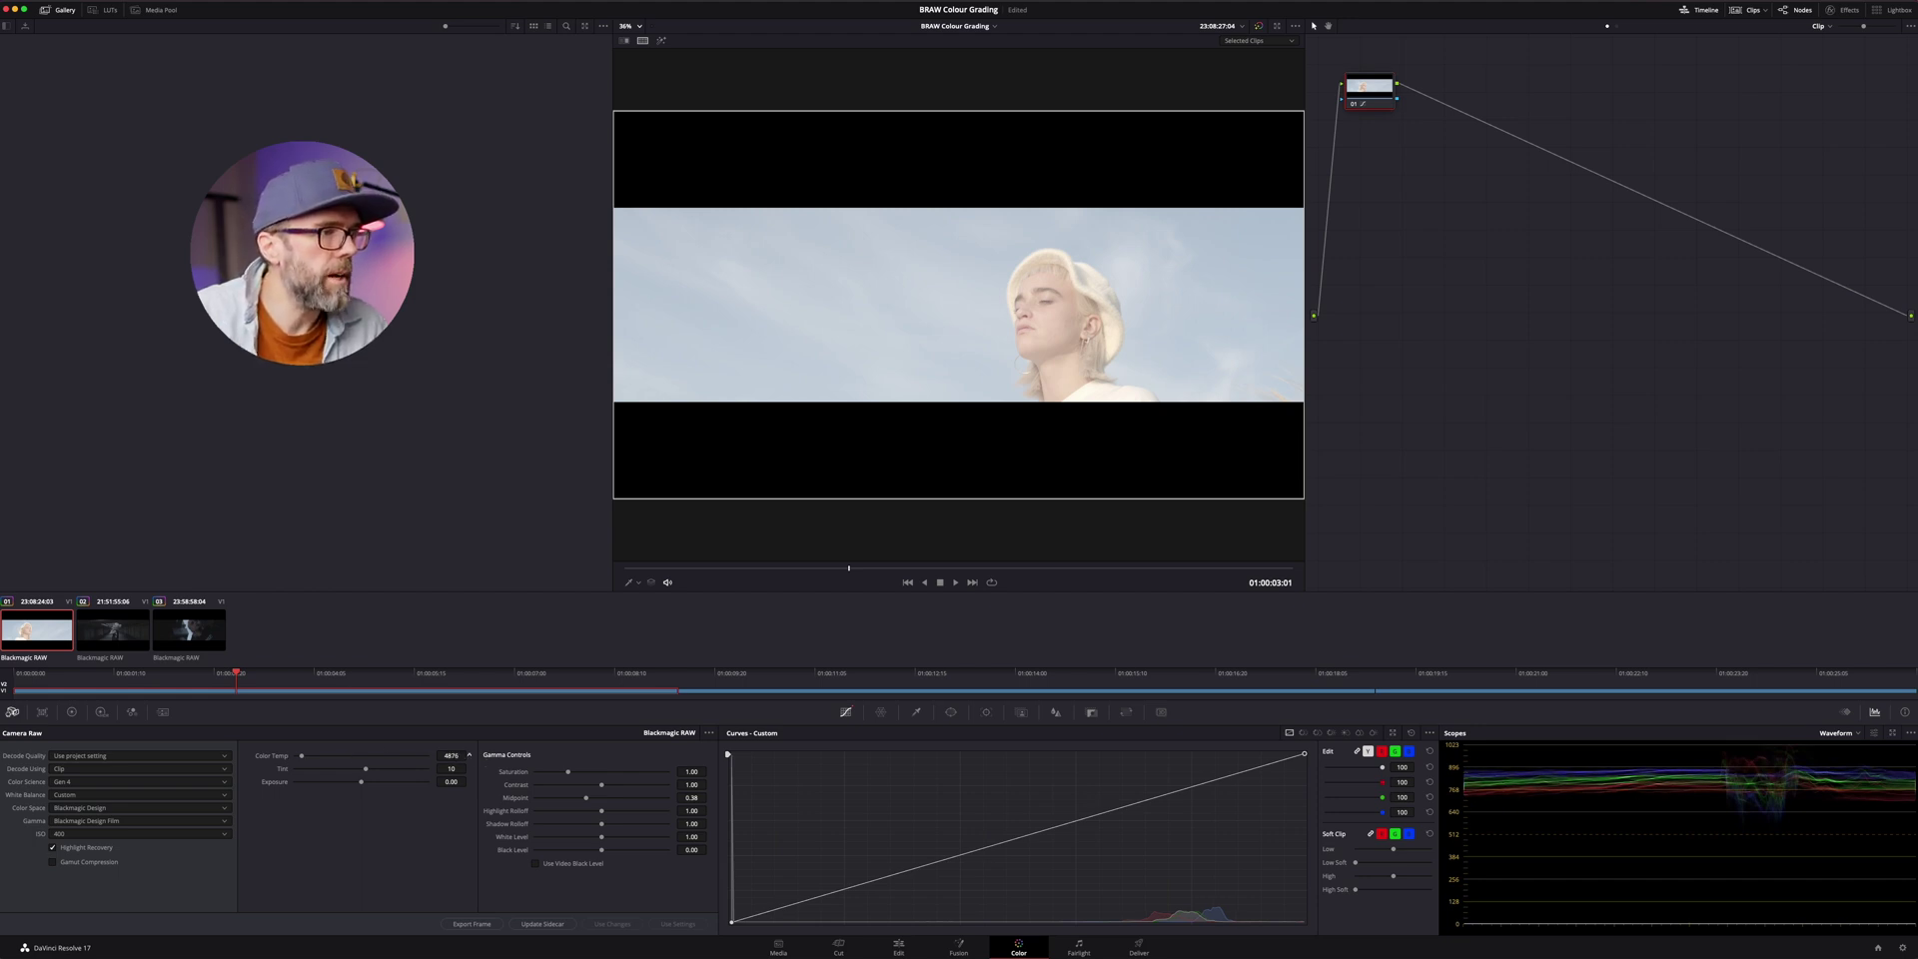
pyautogui.moveTo(452, 755); pyautogui.dragTo(499, 755)
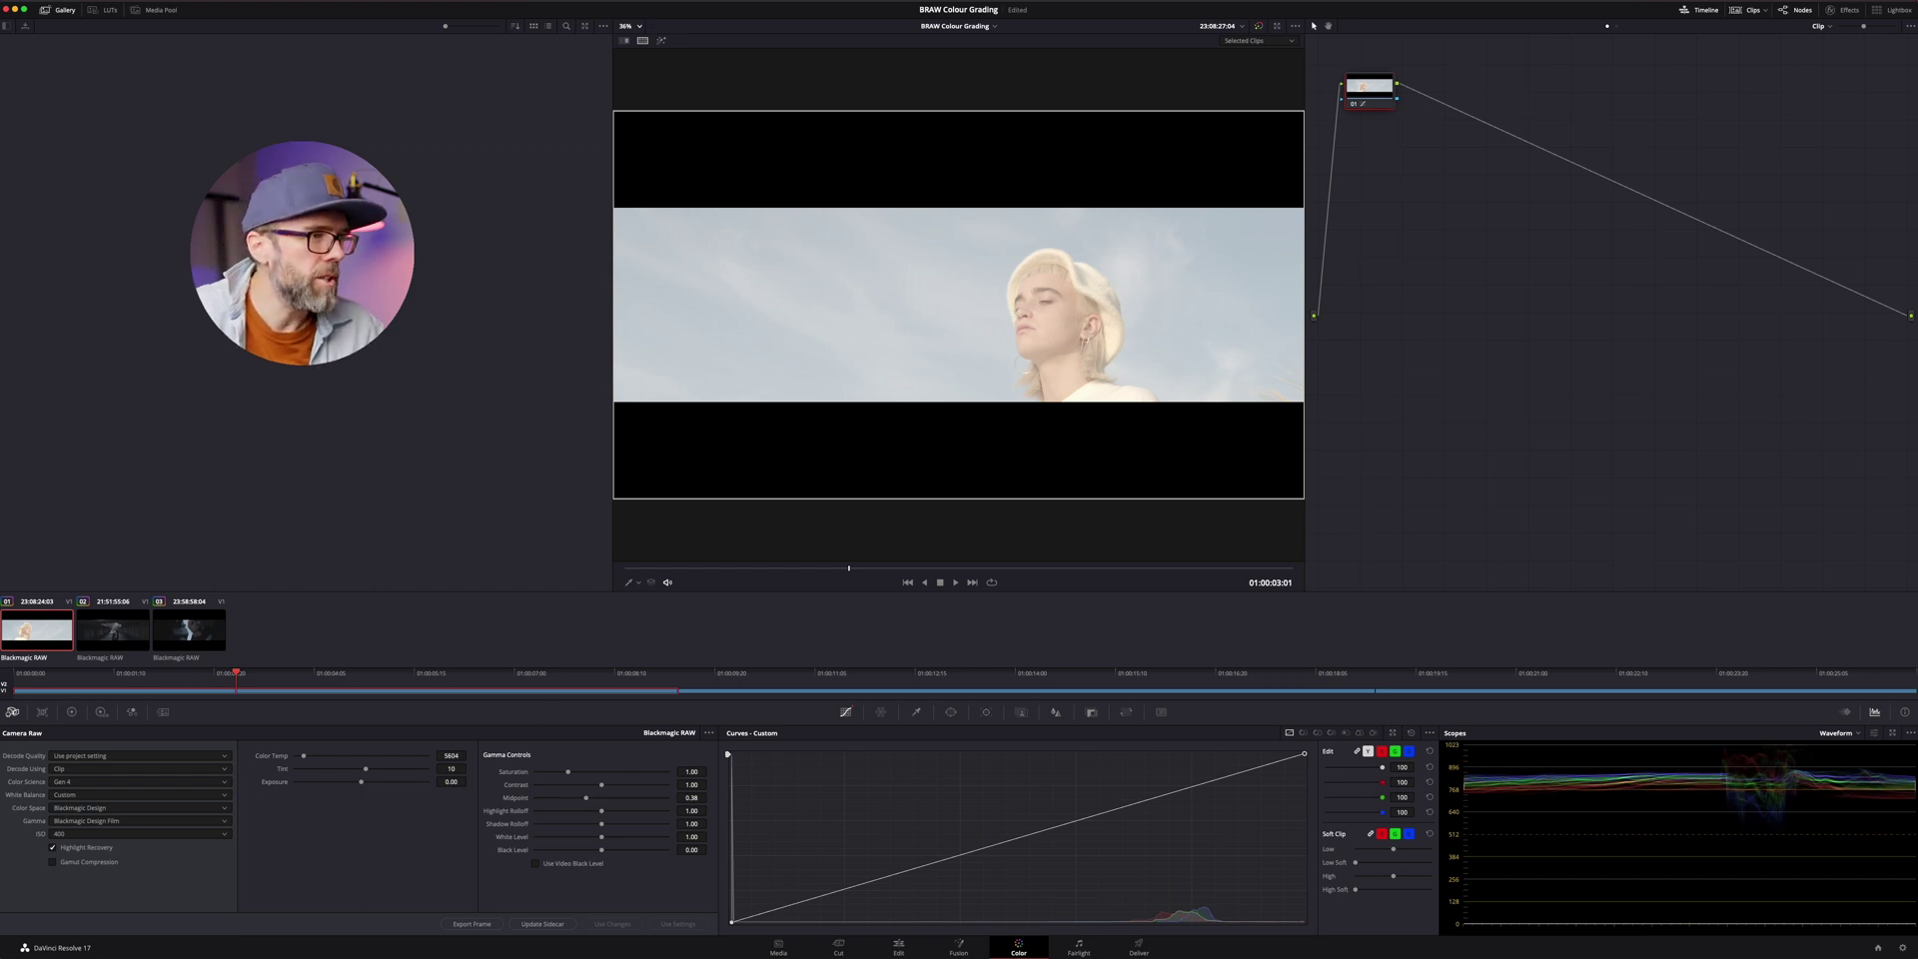
pyautogui.moveTo(450, 755); pyautogui.dragTo(430, 756)
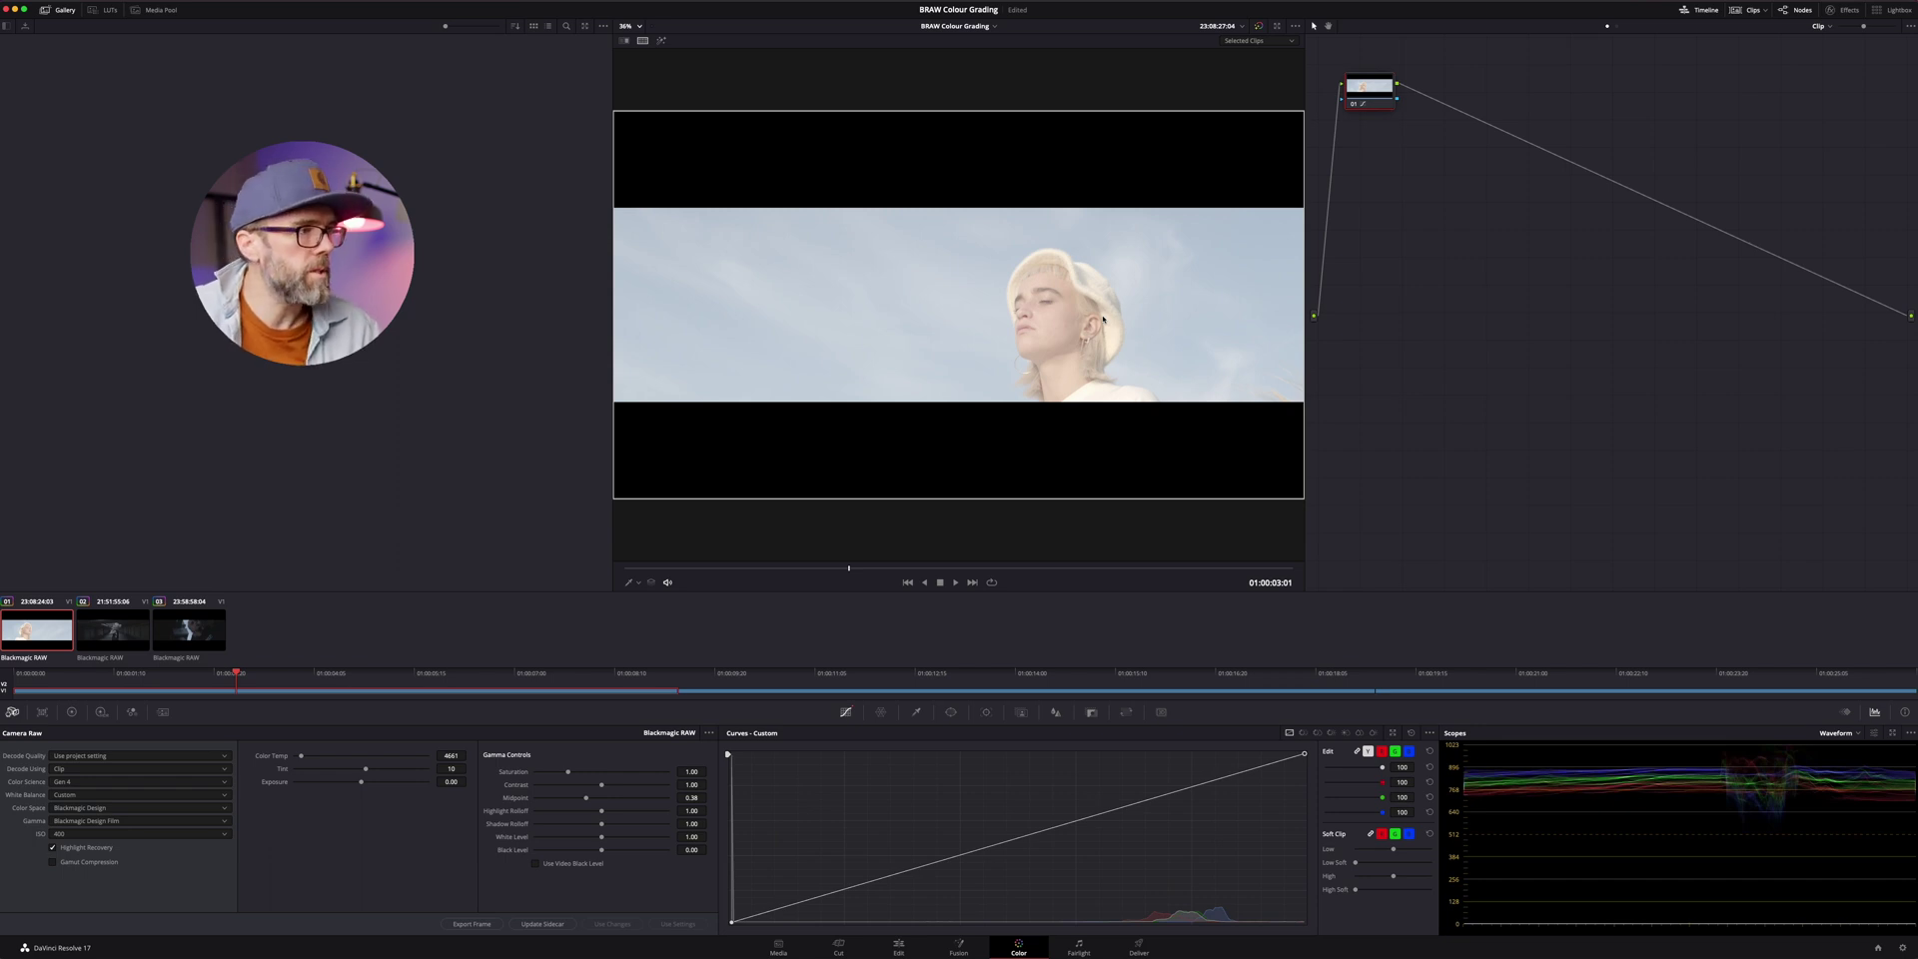
pyautogui.click(72, 851)
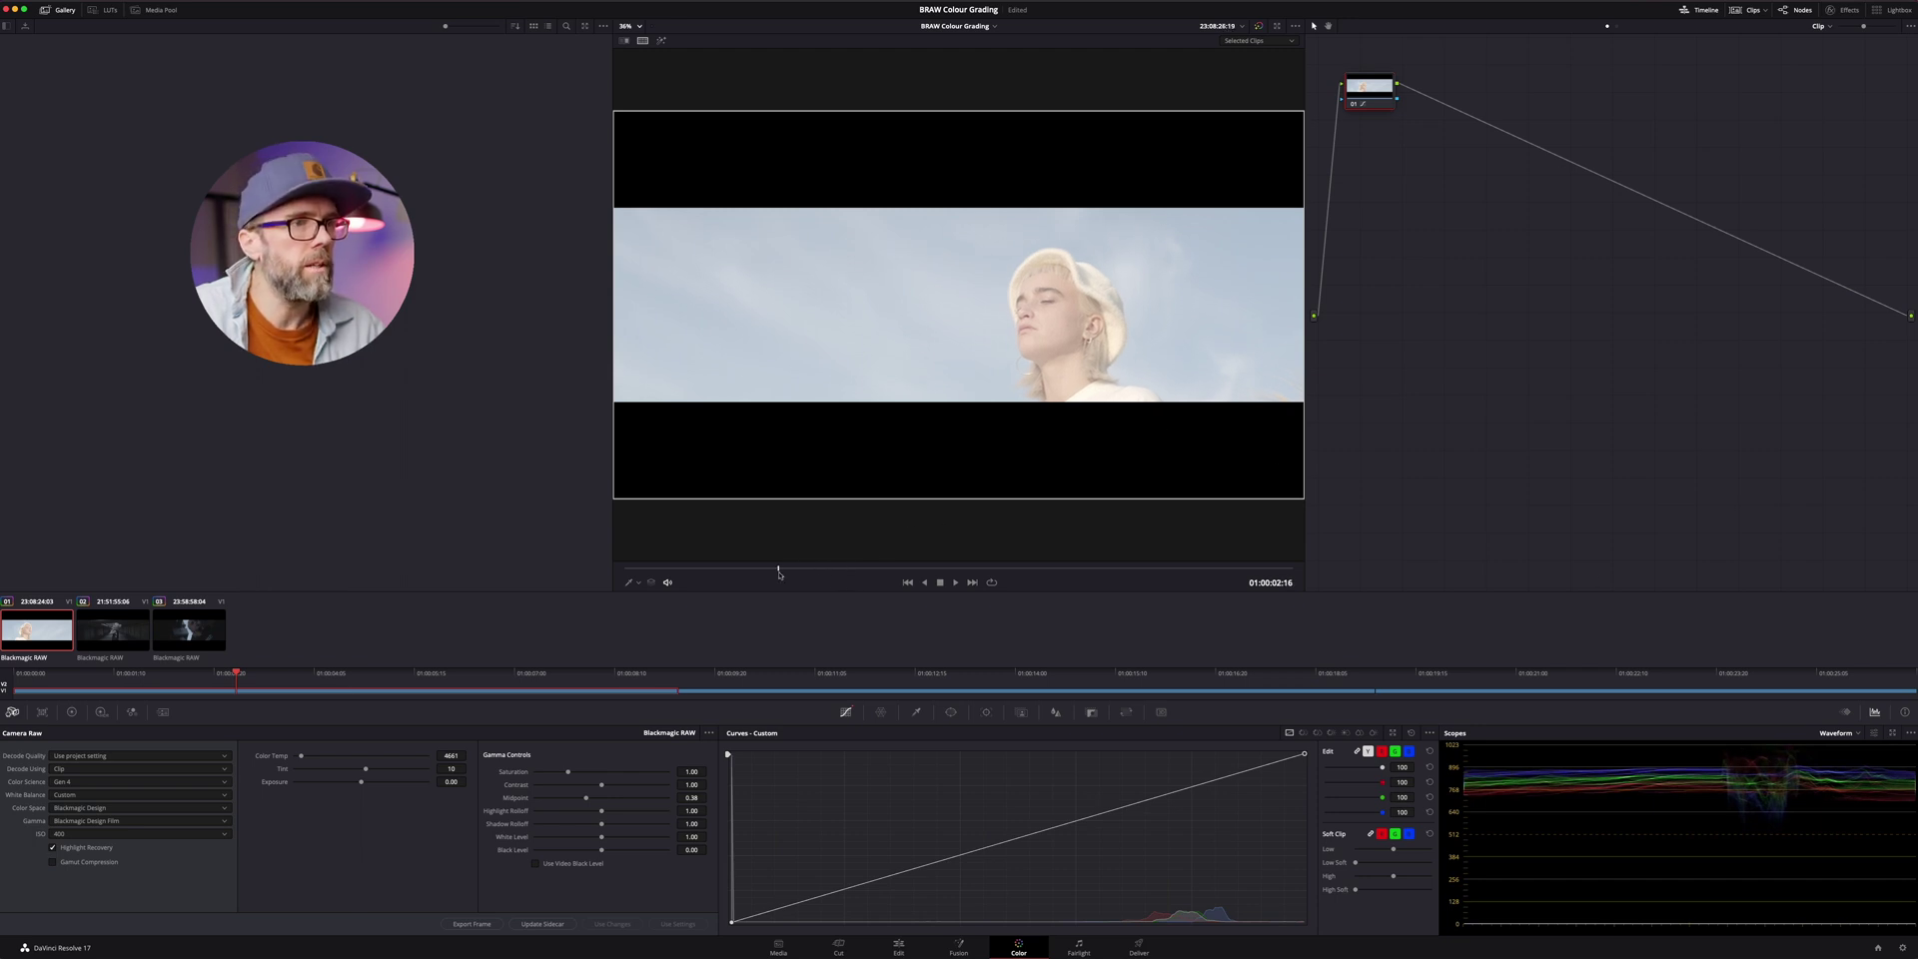
pyautogui.click(1160, 566)
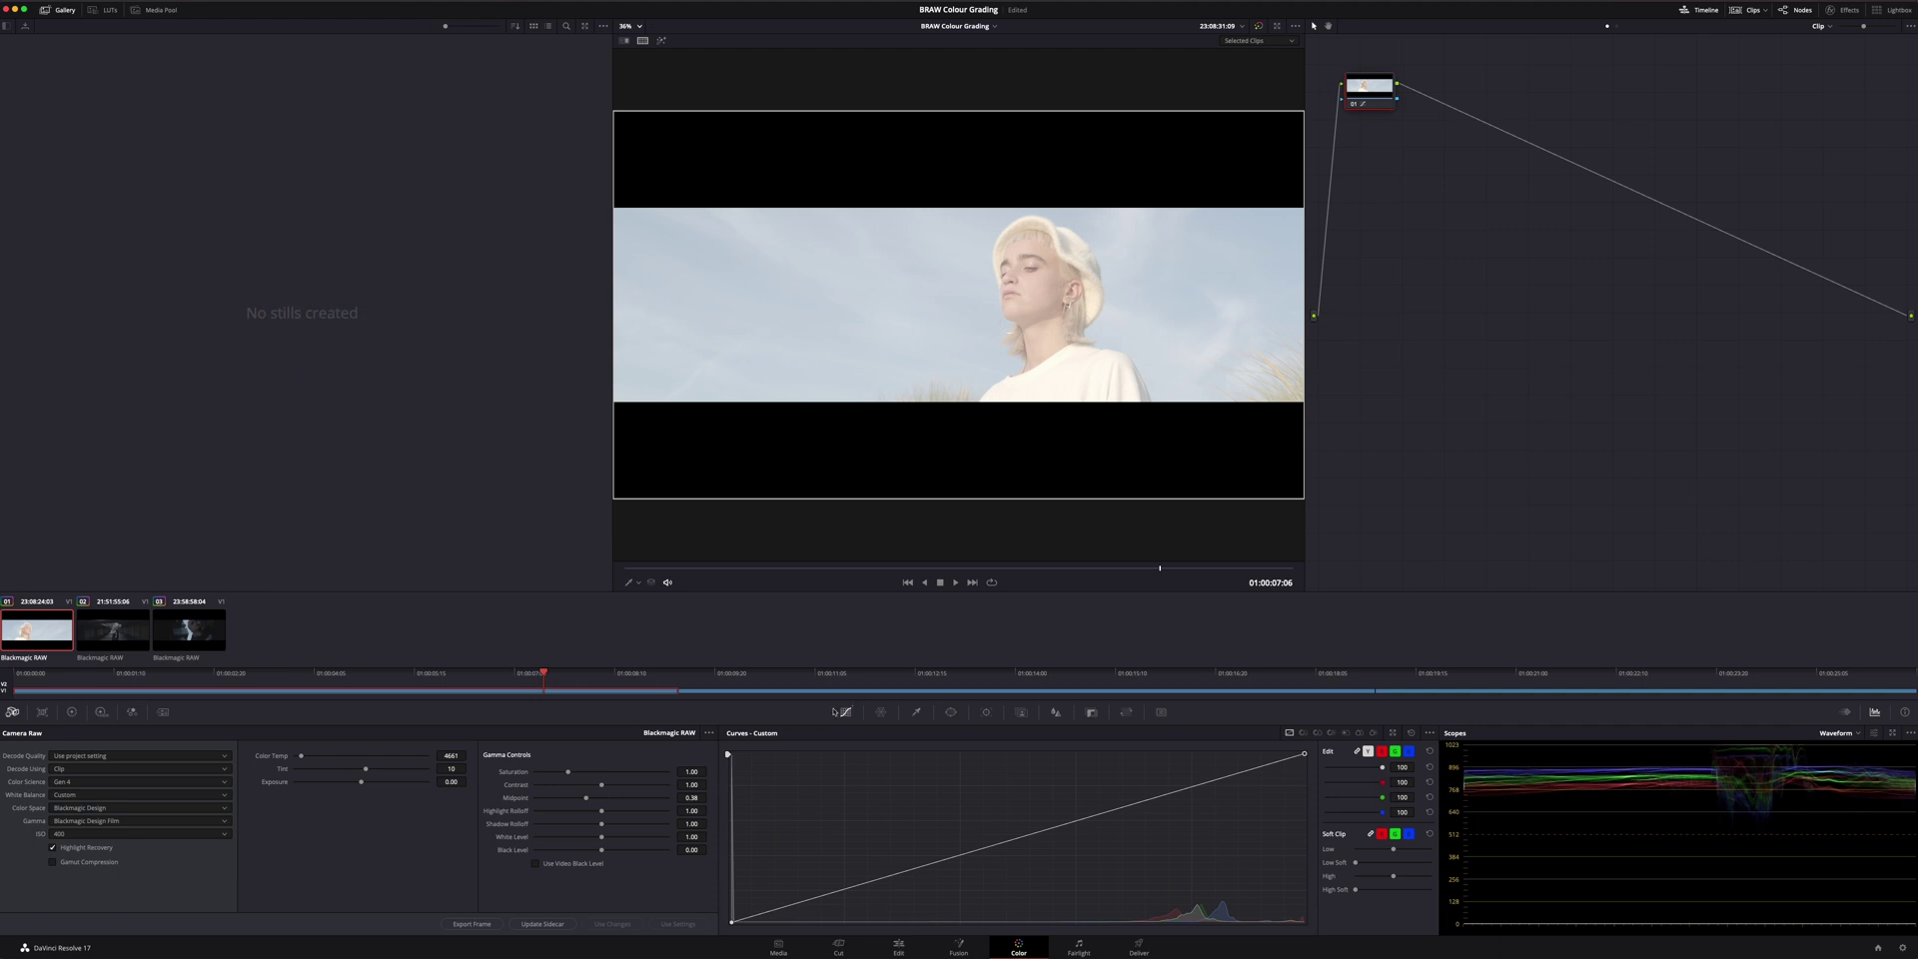
# Build a two-point S-curve in Custom Curves, pulling shadows down and lifting upper midtones.
pyautogui.click(71, 711)
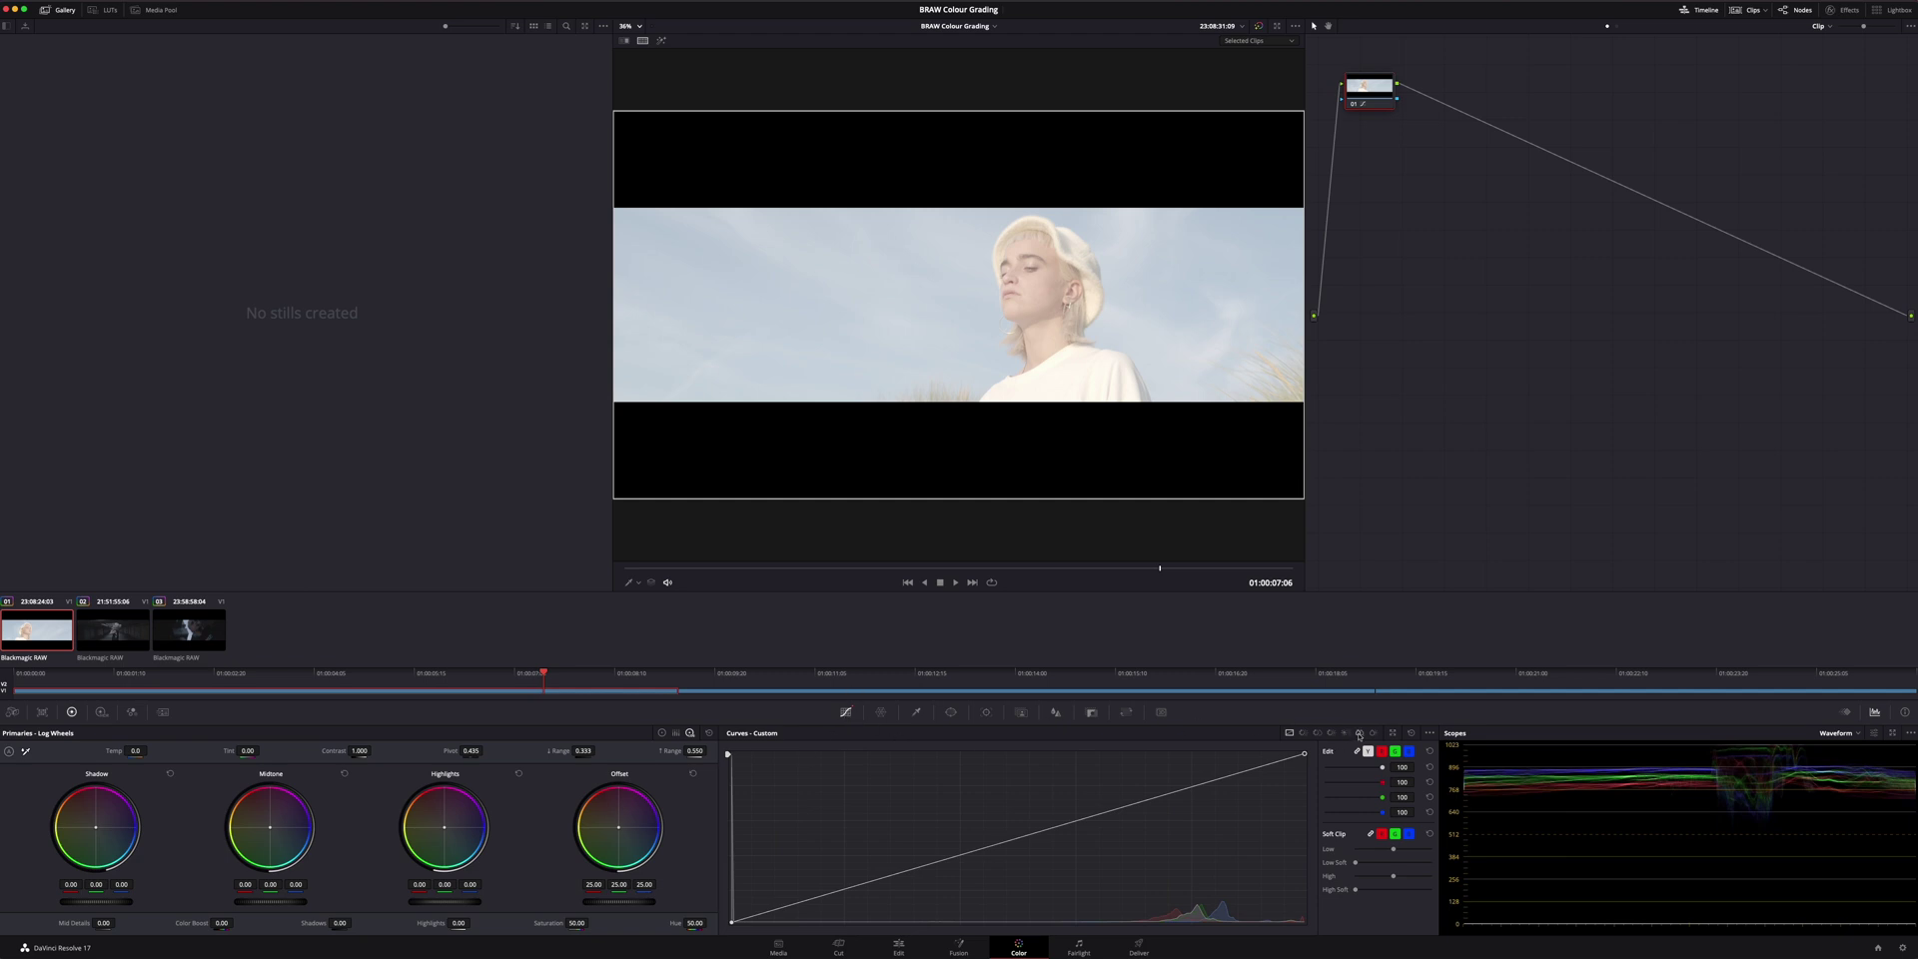
pyautogui.click(1359, 733)
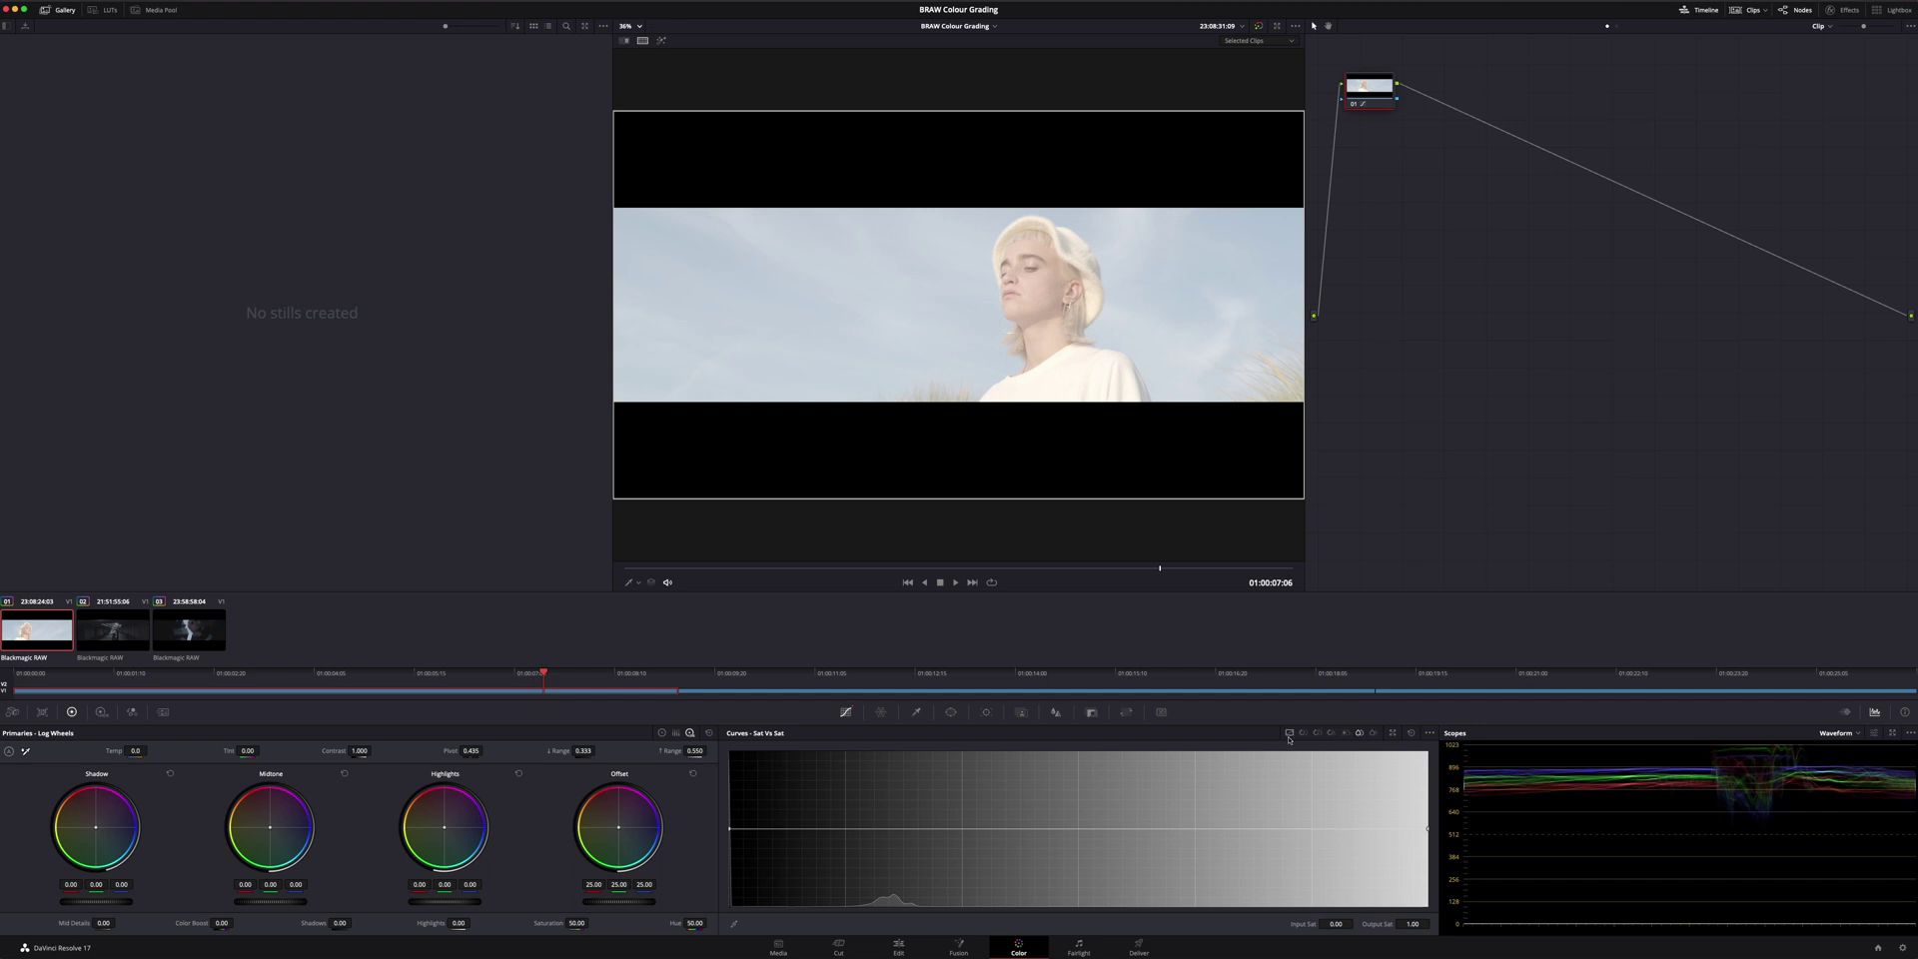
pyautogui.click(1412, 734)
pyautogui.click(1290, 734)
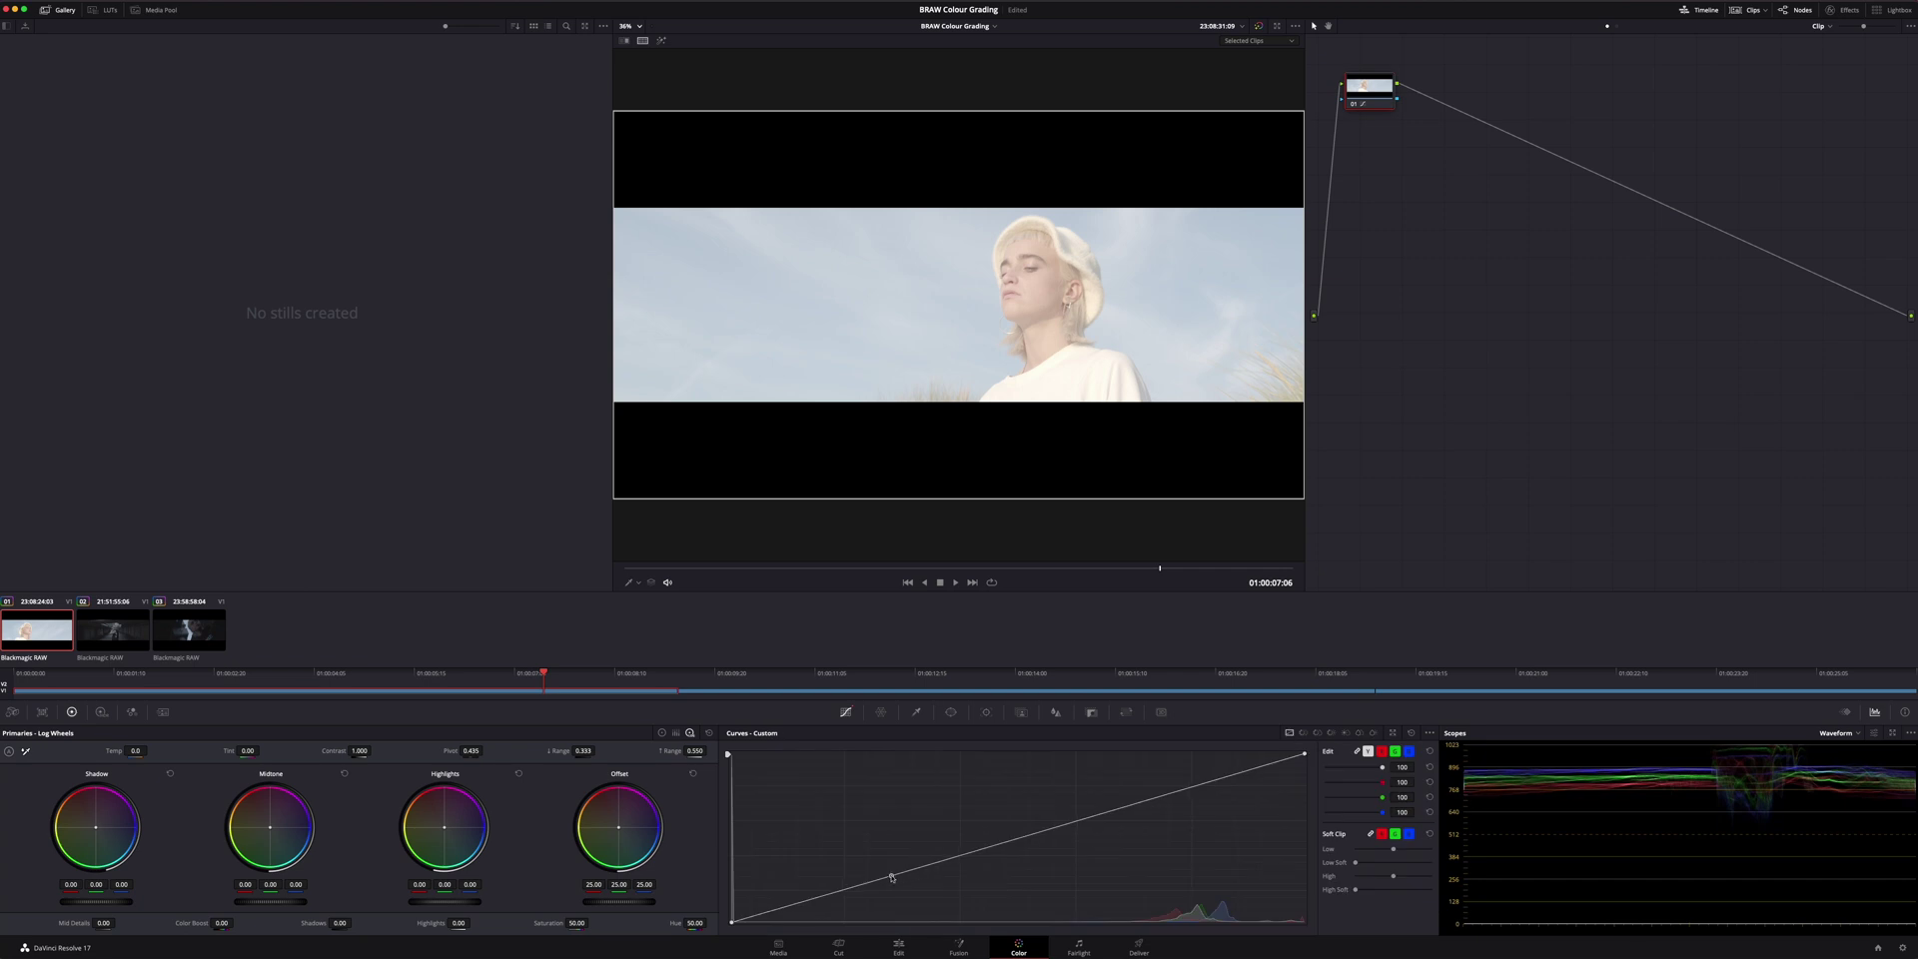
pyautogui.moveTo(891, 877); pyautogui.dragTo(866, 911)
pyautogui.moveTo(1129, 823)
pyautogui.mouseDown()
pyautogui.moveTo(1124, 805)
pyautogui.moveTo(1135, 845)
pyautogui.mouseUp()
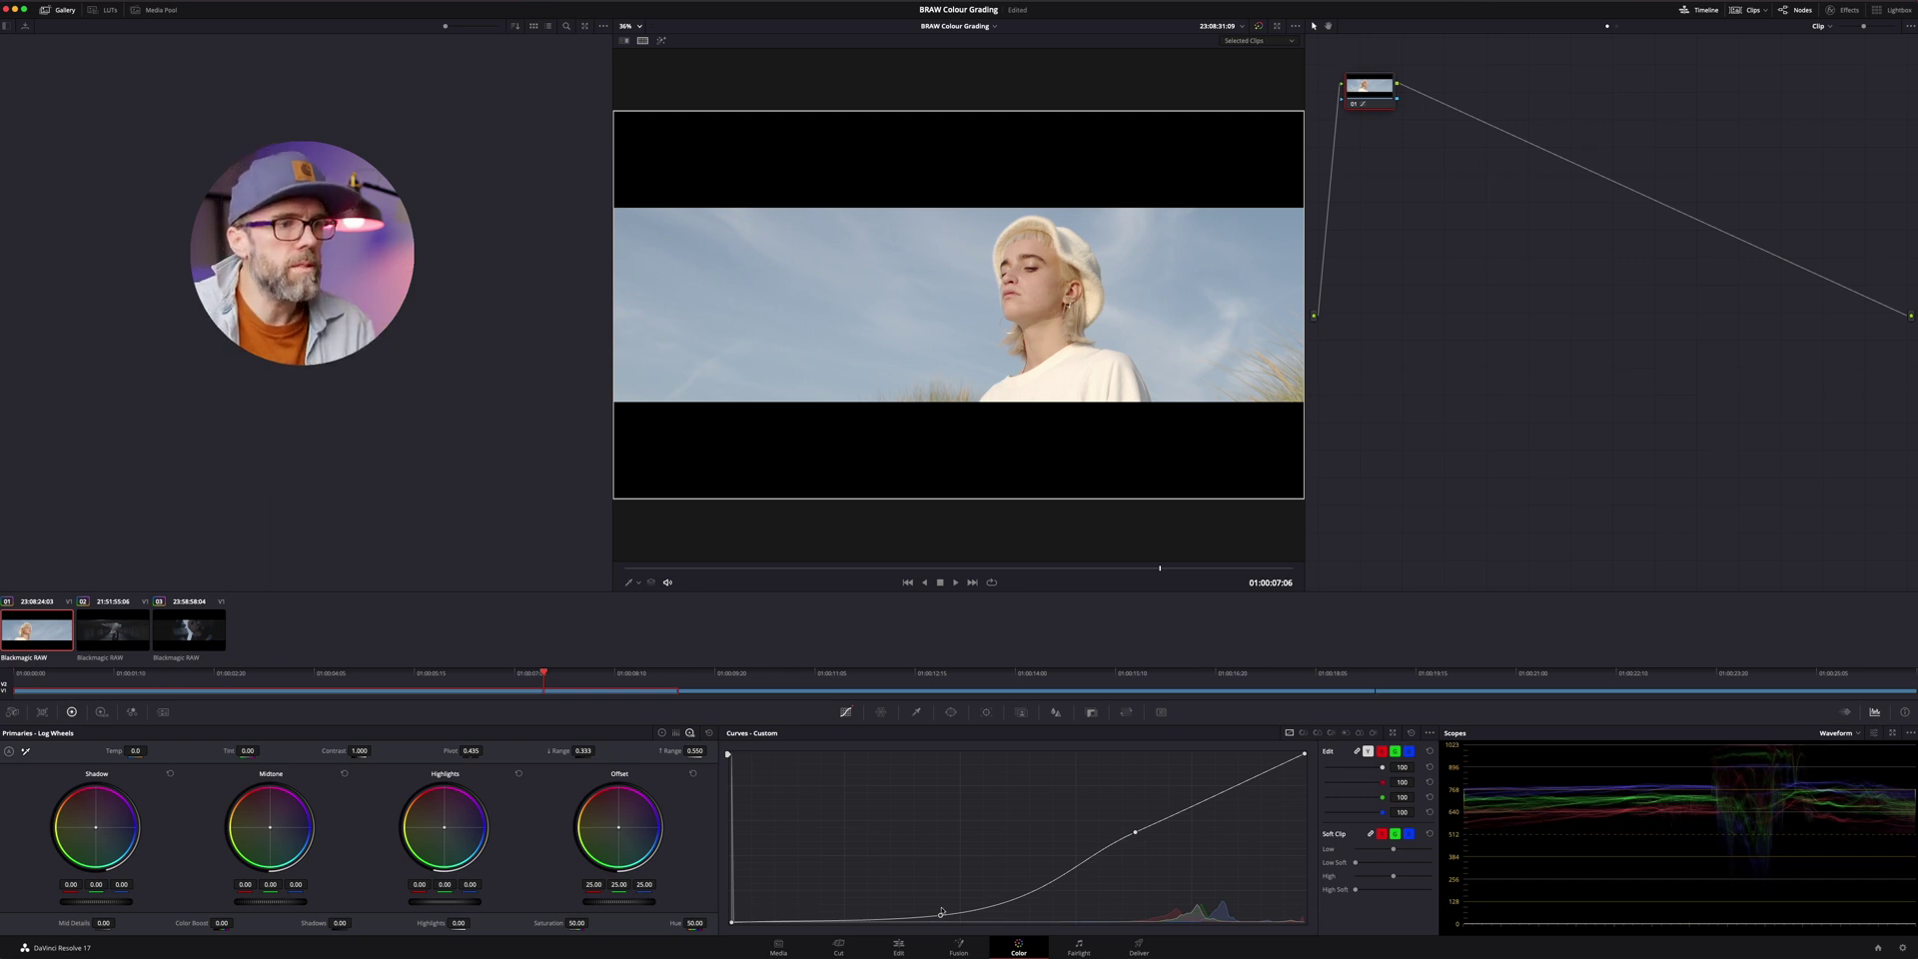
pyautogui.moveTo(941, 915); pyautogui.dragTo(1022, 917)
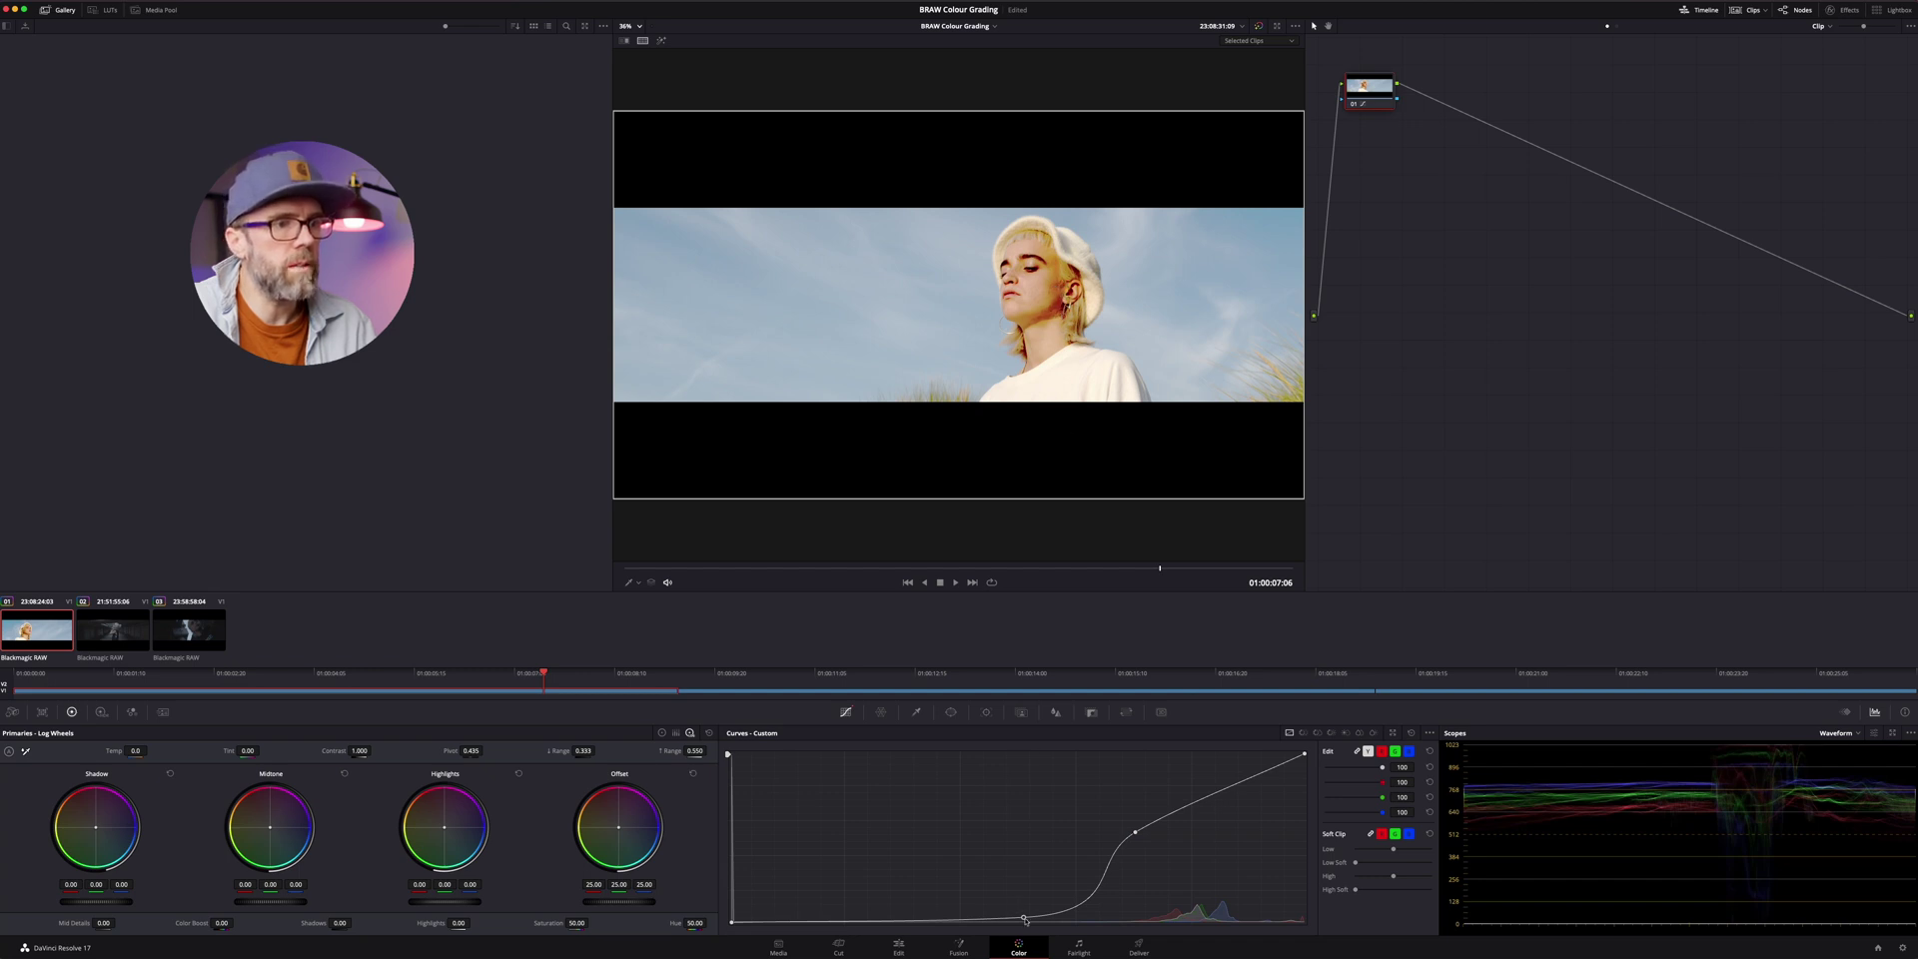
pyautogui.moveTo(1023, 920); pyautogui.dragTo(974, 913)
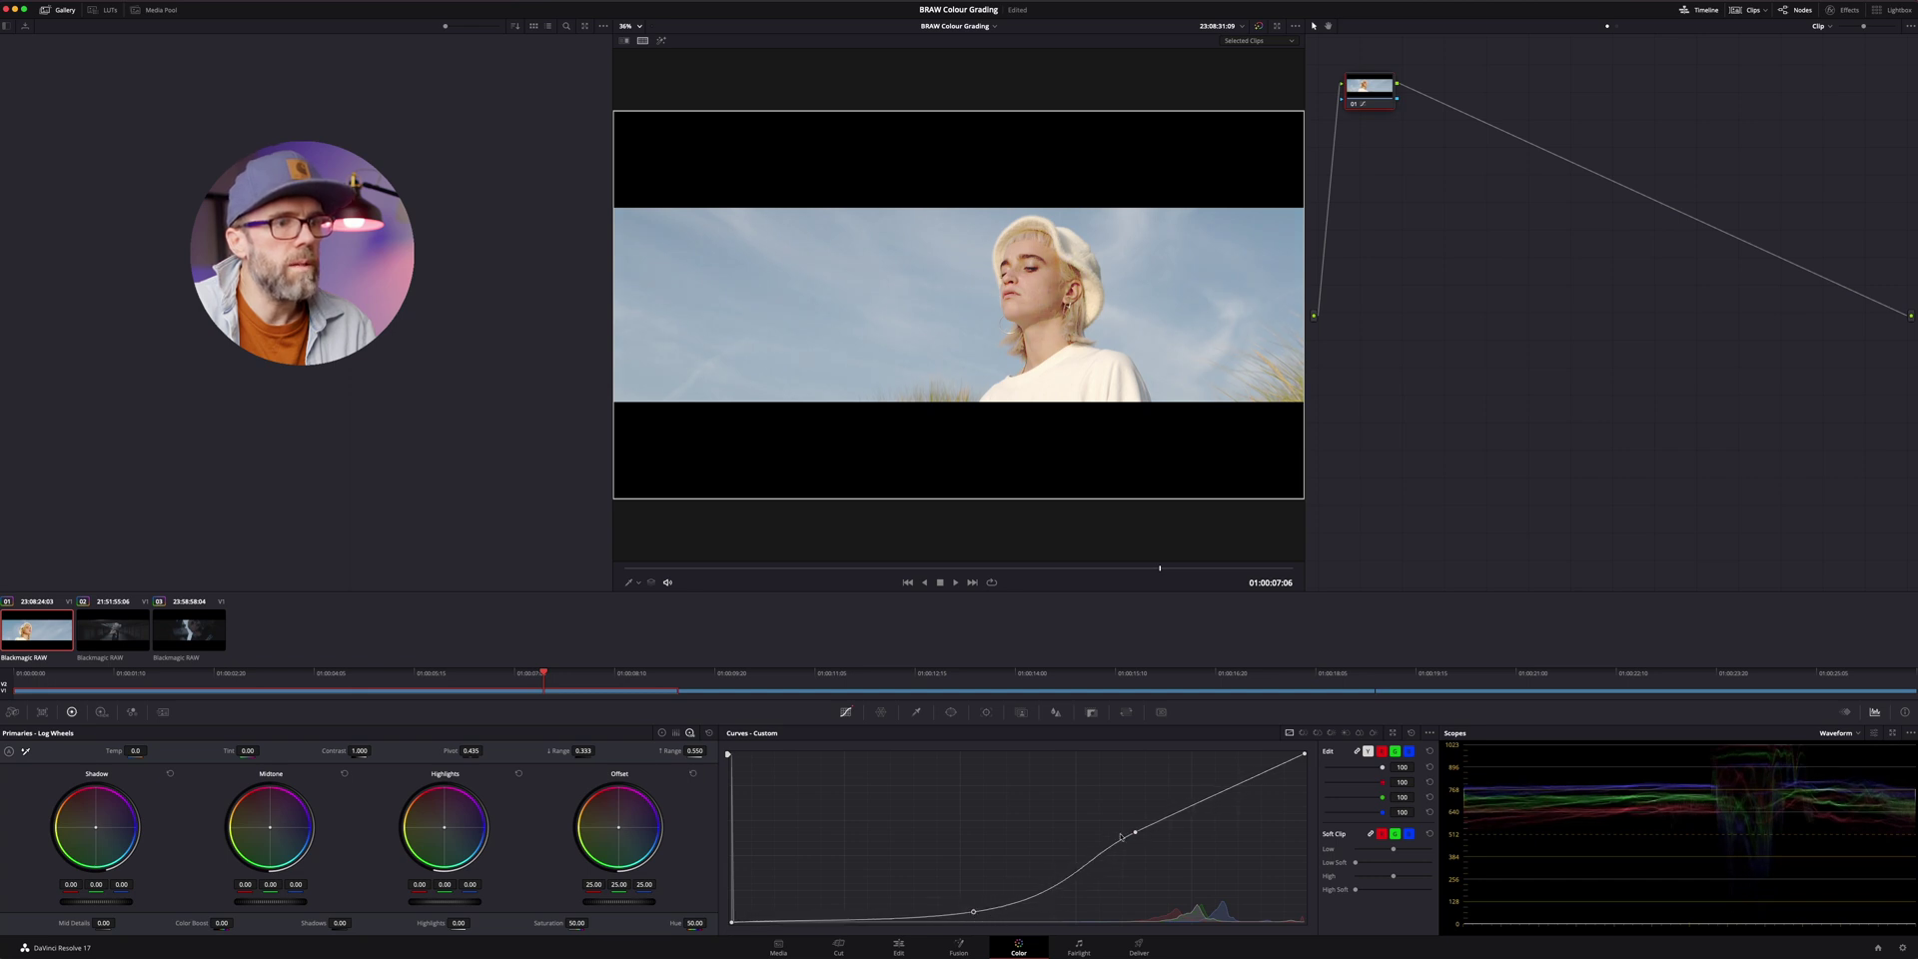
pyautogui.moveTo(1136, 834)
pyautogui.mouseDown()
pyautogui.moveTo(1149, 851)
pyautogui.moveTo(1152, 826)
pyautogui.moveTo(1153, 850)
pyautogui.moveTo(1139, 836)
pyautogui.mouseUp()
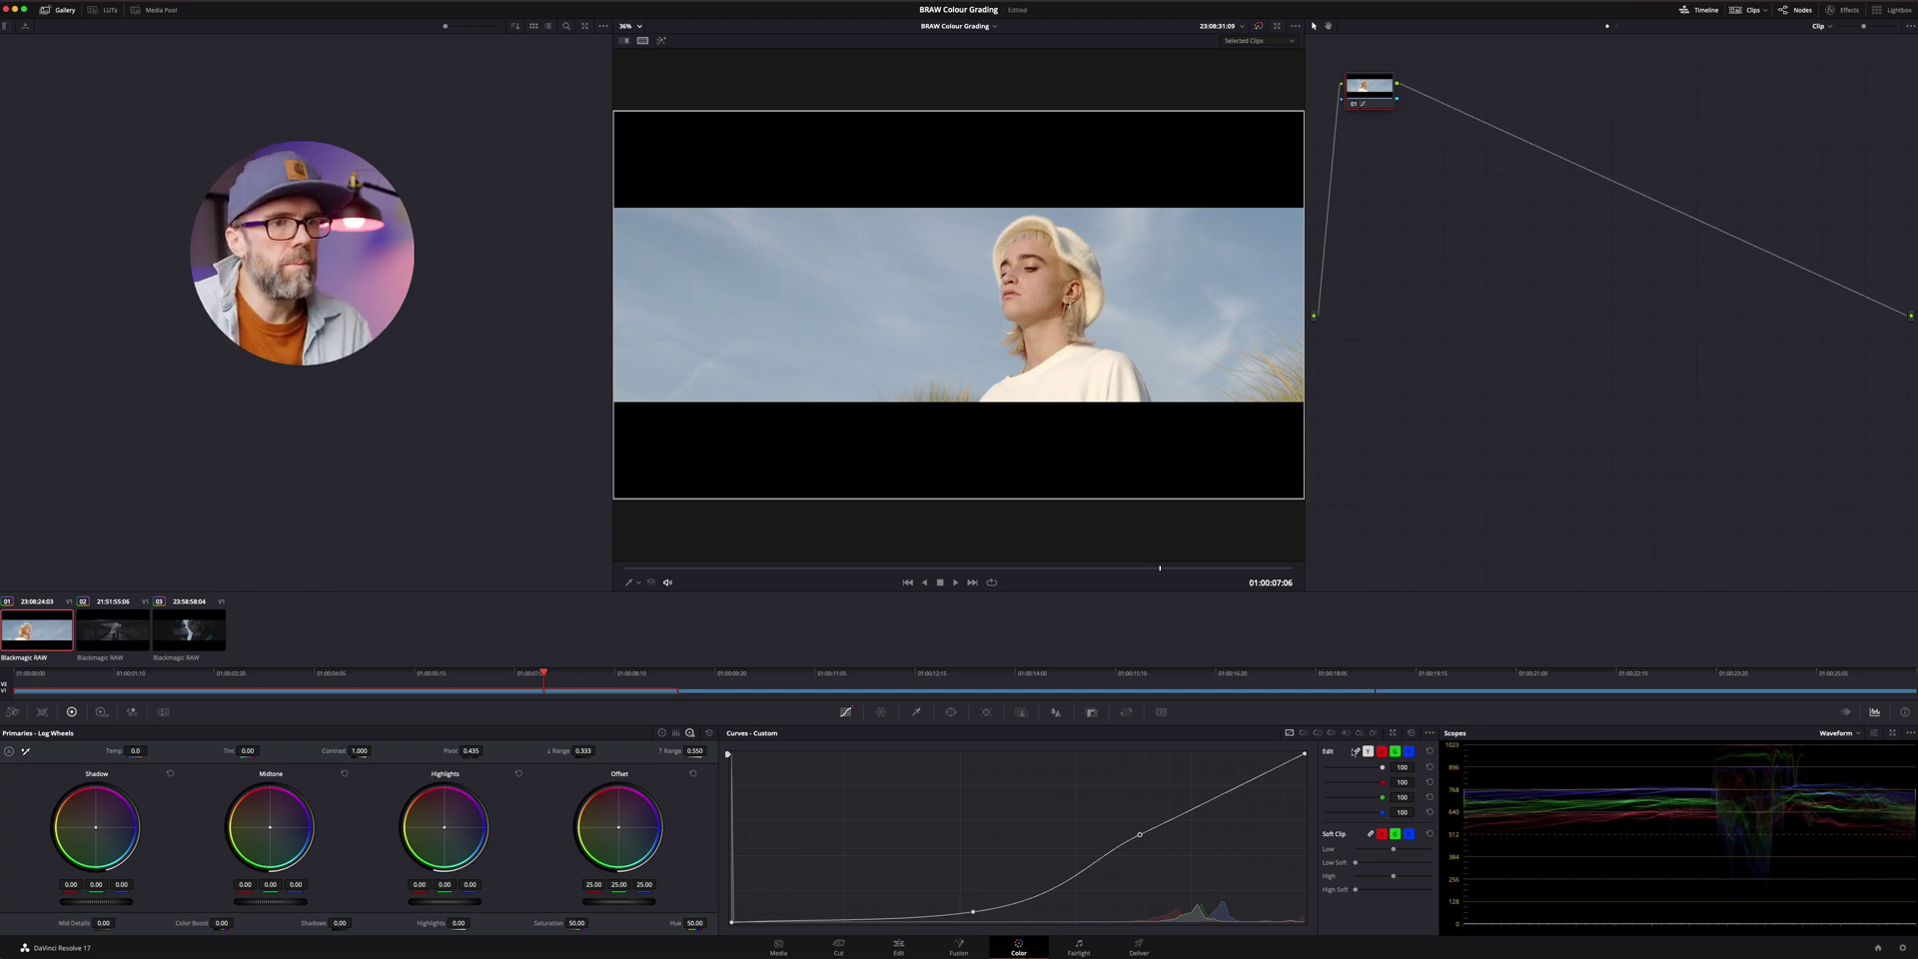
# Raise the Sat vs Sat curve's low-saturation end and add a midpoint to make the sky bluer.
pyautogui.click(1359, 736)
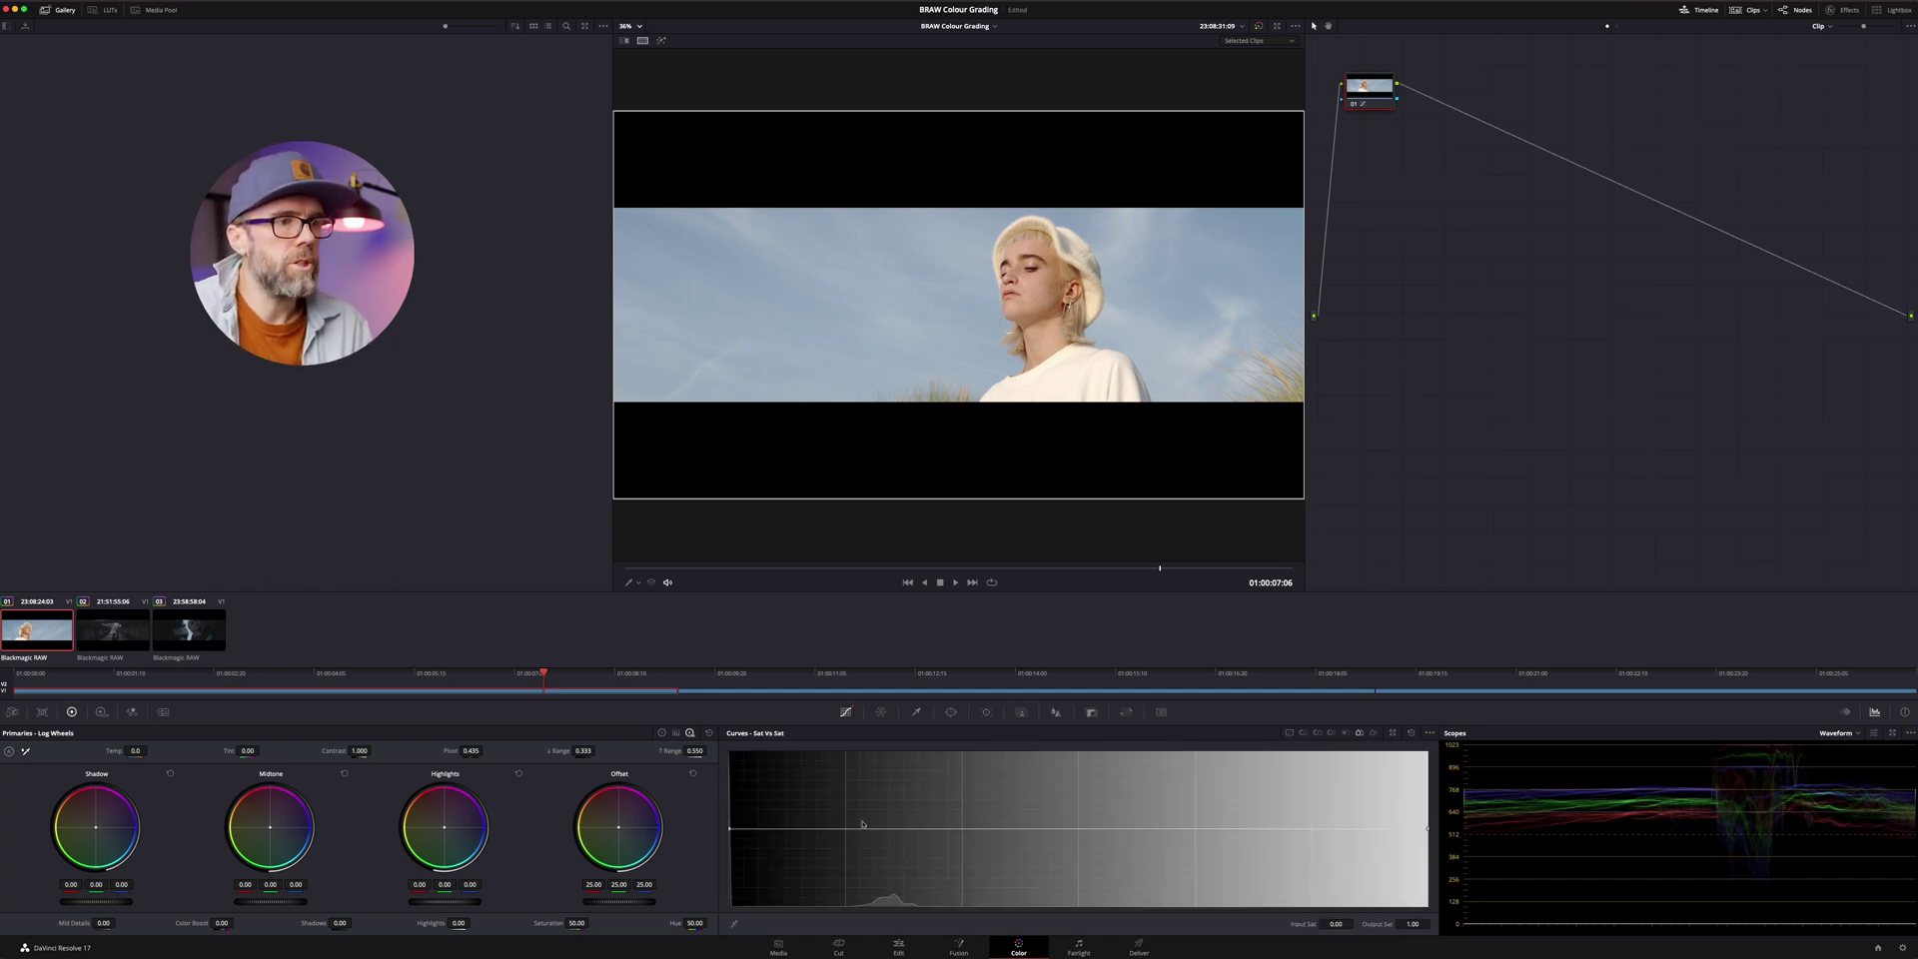
pyautogui.moveTo(731, 830); pyautogui.dragTo(732, 788)
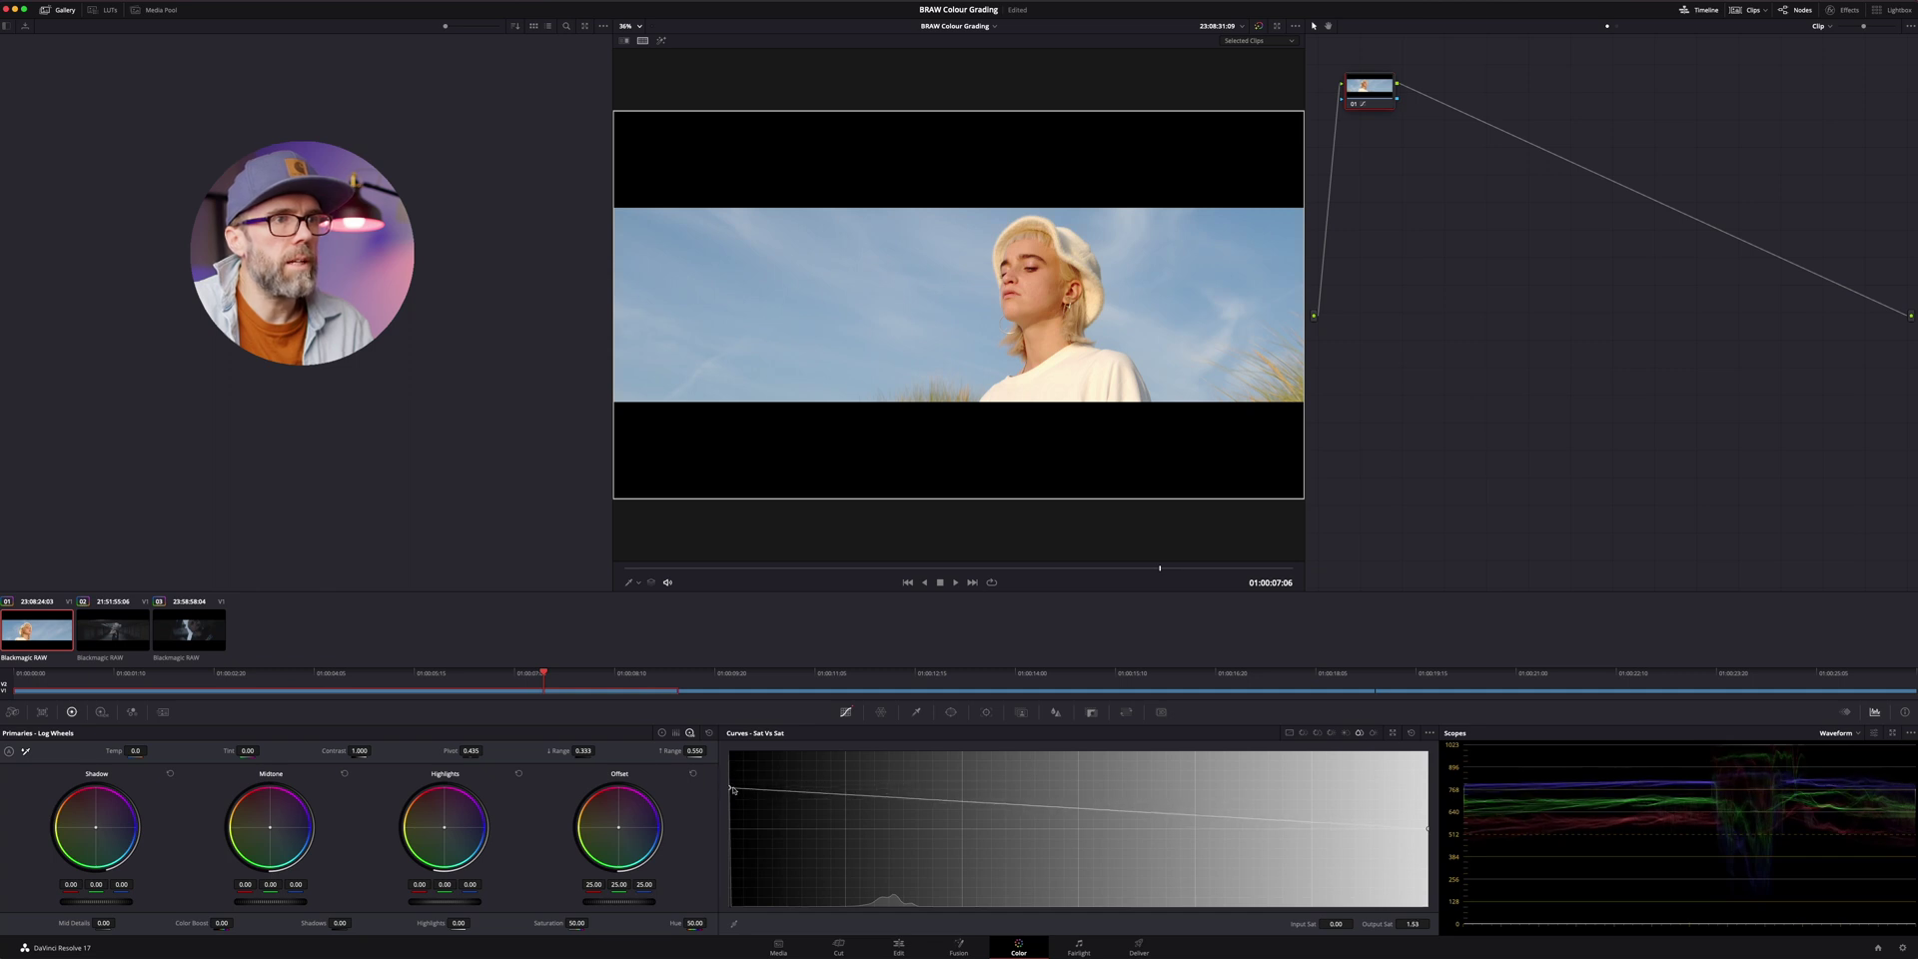
pyautogui.moveTo(964, 801); pyautogui.dragTo(964, 798)
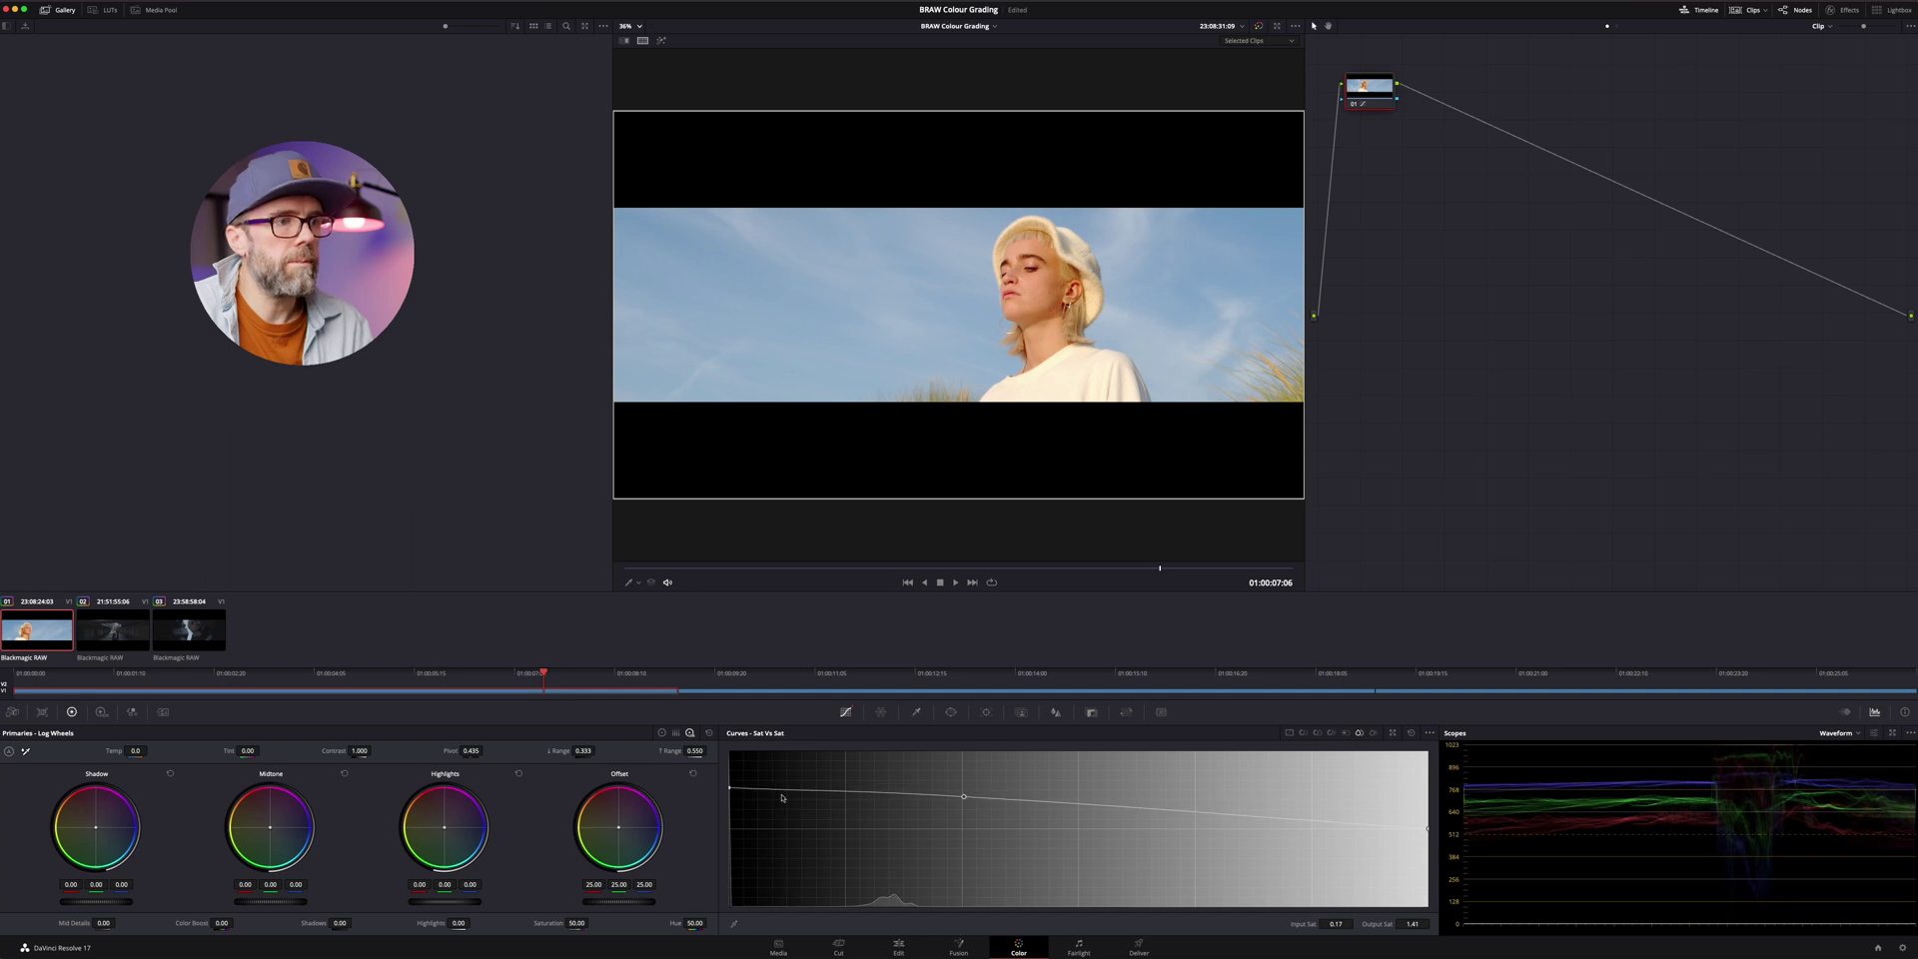
pyautogui.moveTo(730, 788); pyautogui.dragTo(731, 791)
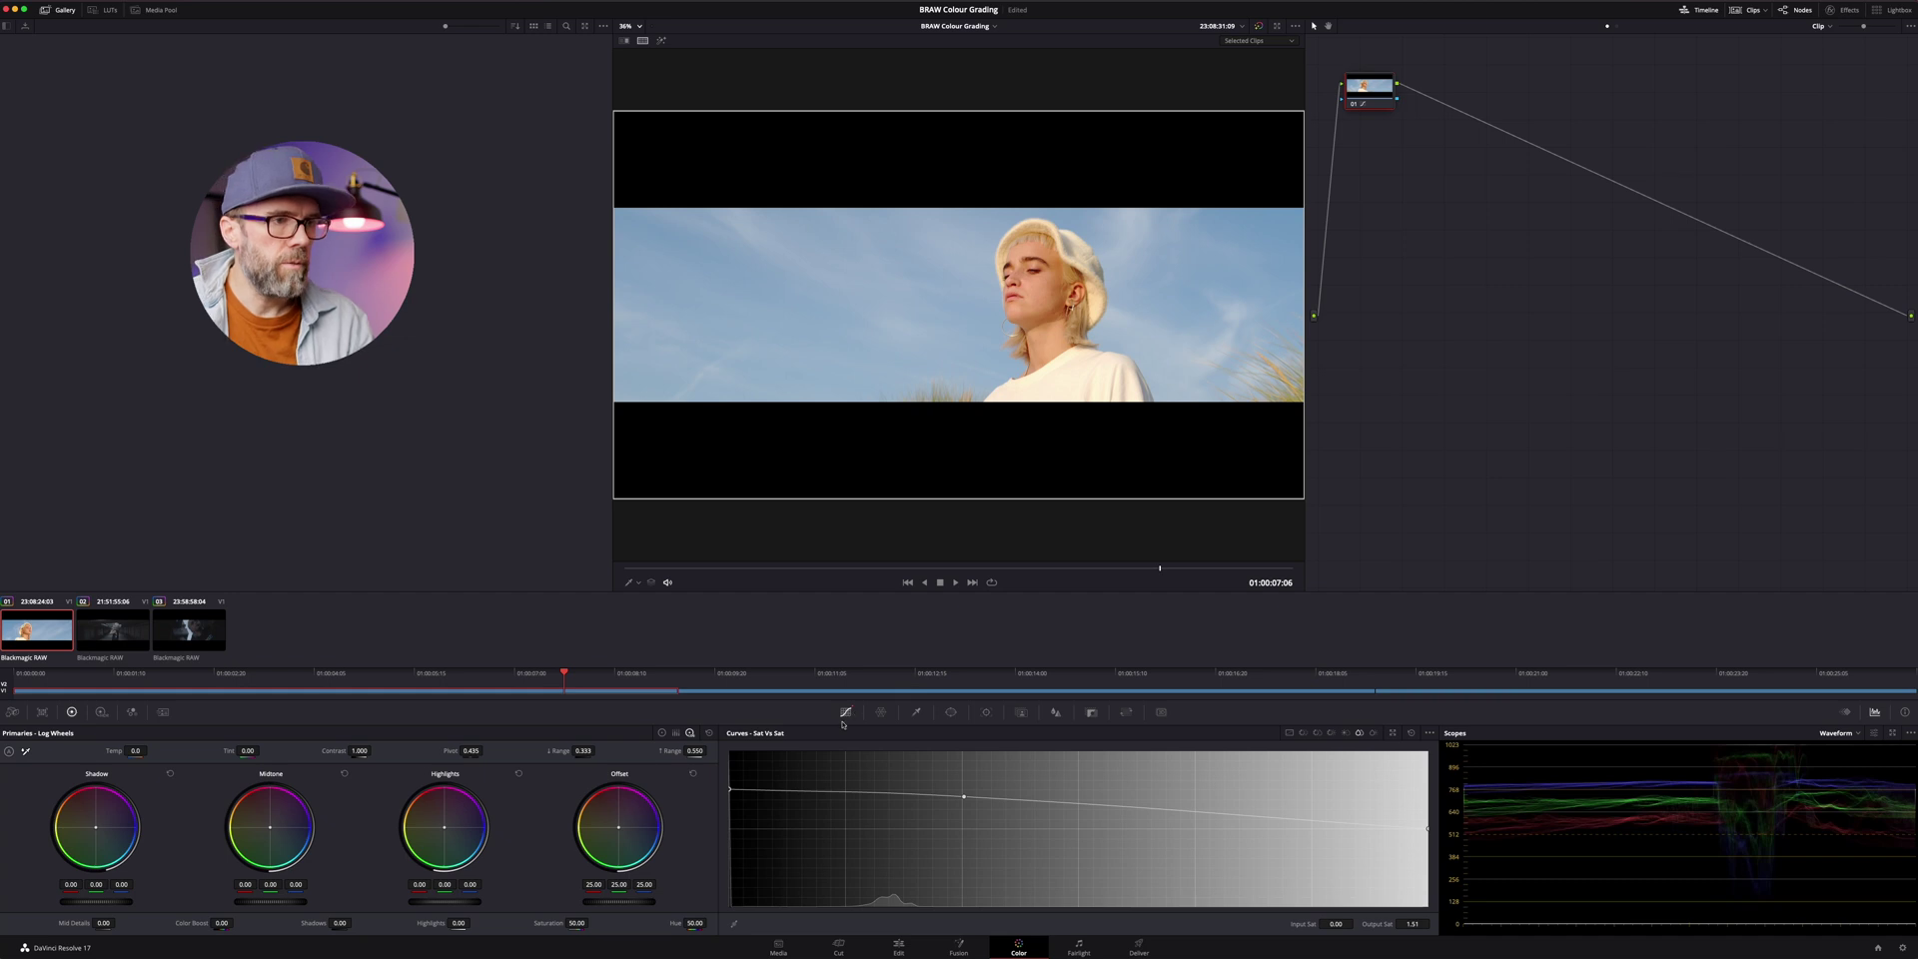
# Review the Custom and Sat vs Sat curves and toggle the grade with Shift+D to compare.
pyautogui.click(1288, 732)
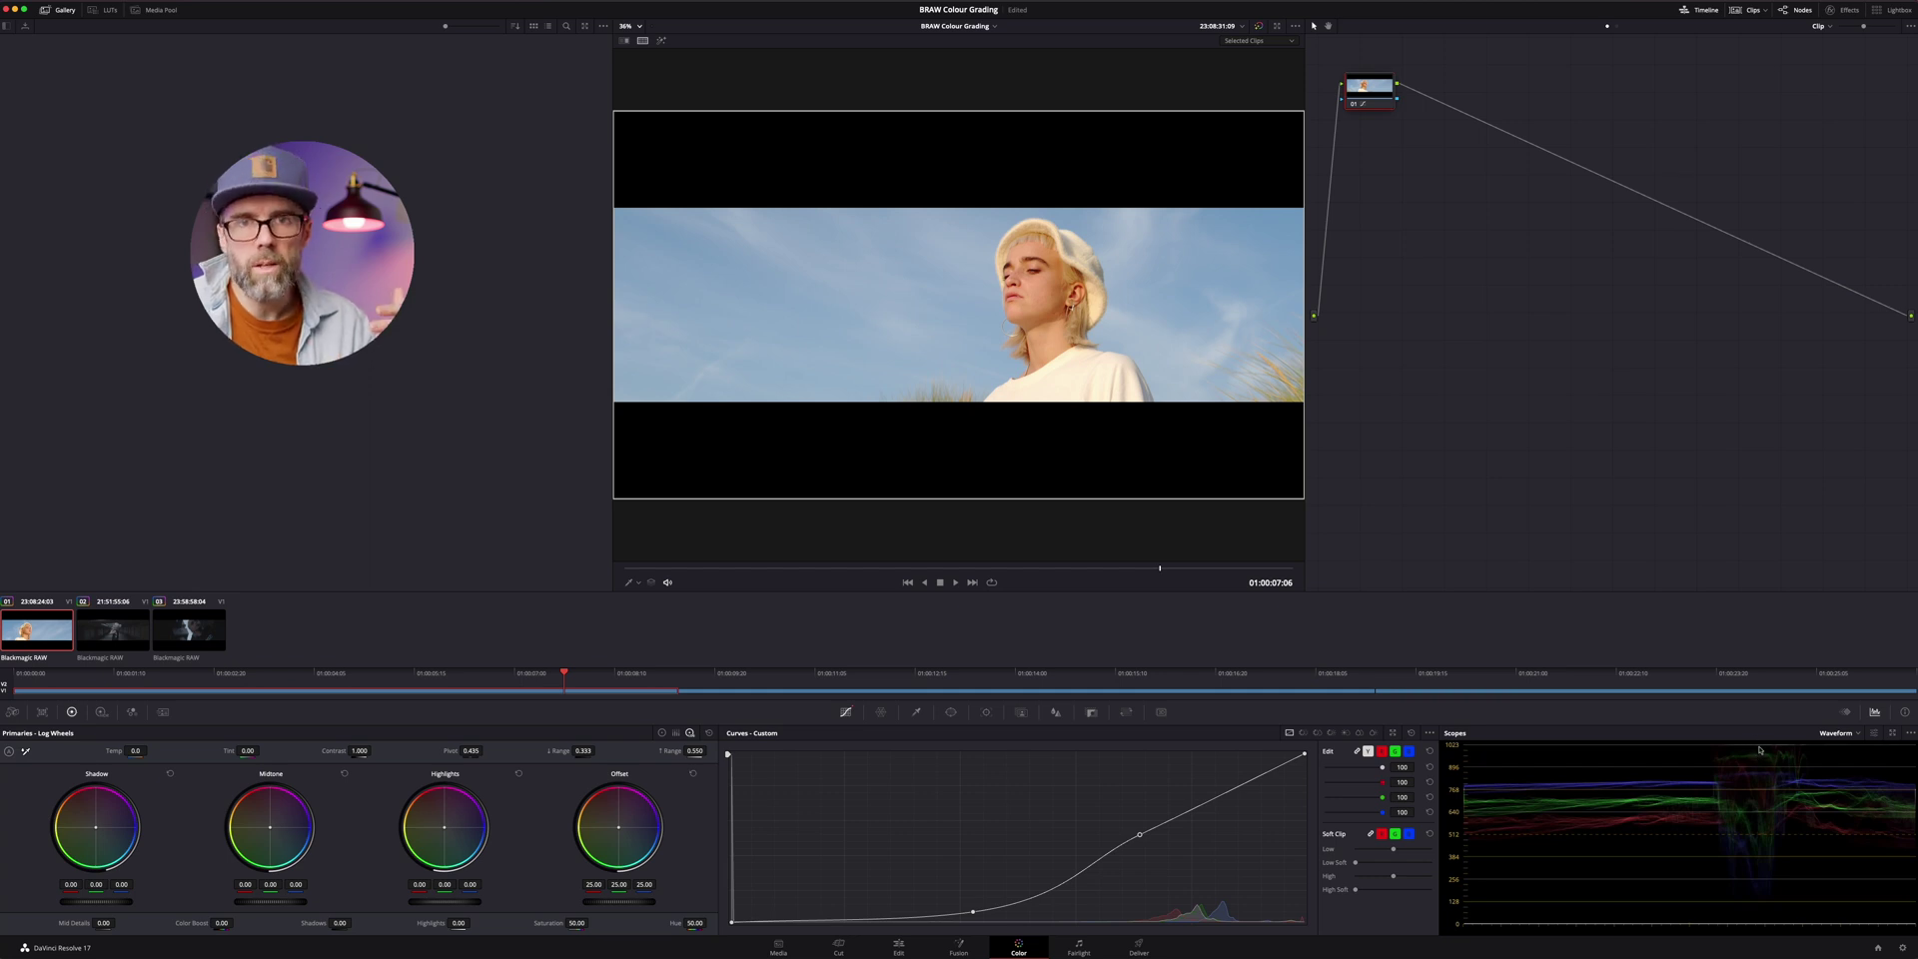
pyautogui.click(1359, 734)
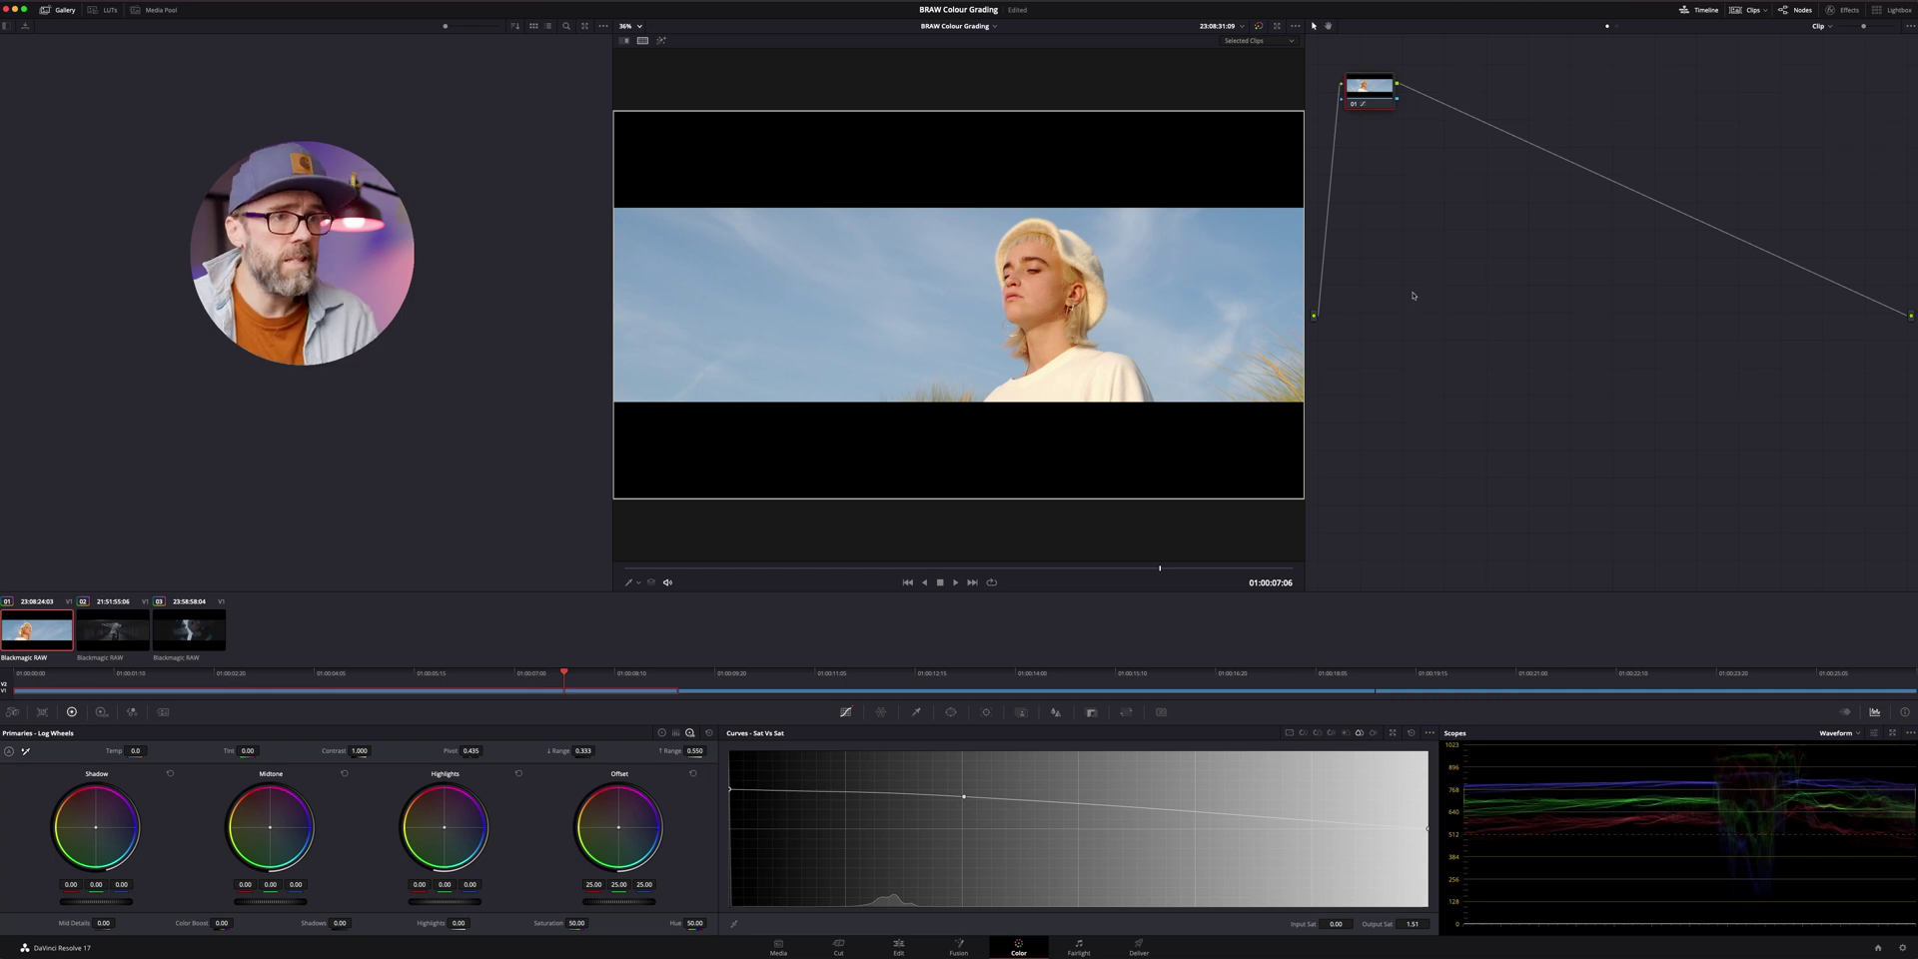
pyautogui.hotkey('shift', 'd')
pyautogui.hotkey('shift', 'd')
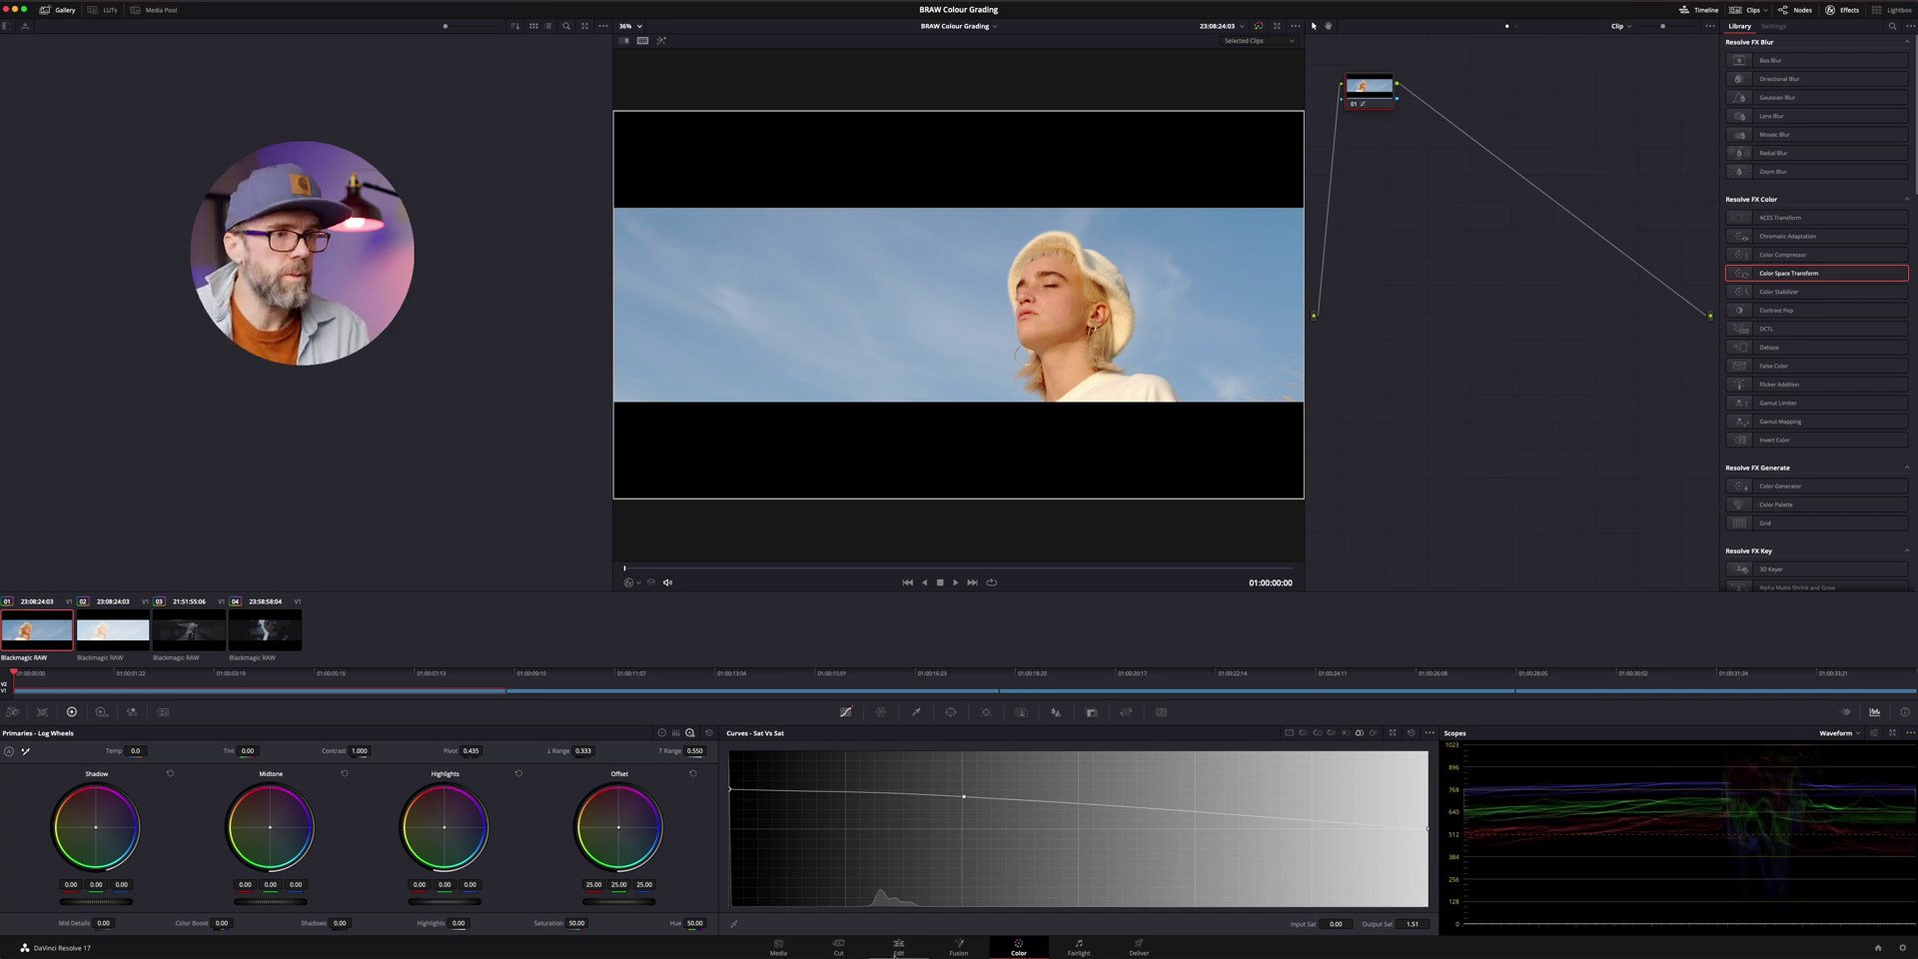
# Import the desktop screenshot from Finder into the Media Pool and go back to the Color page.
pyautogui.click(898, 946)
pyautogui.press('super+Tab')
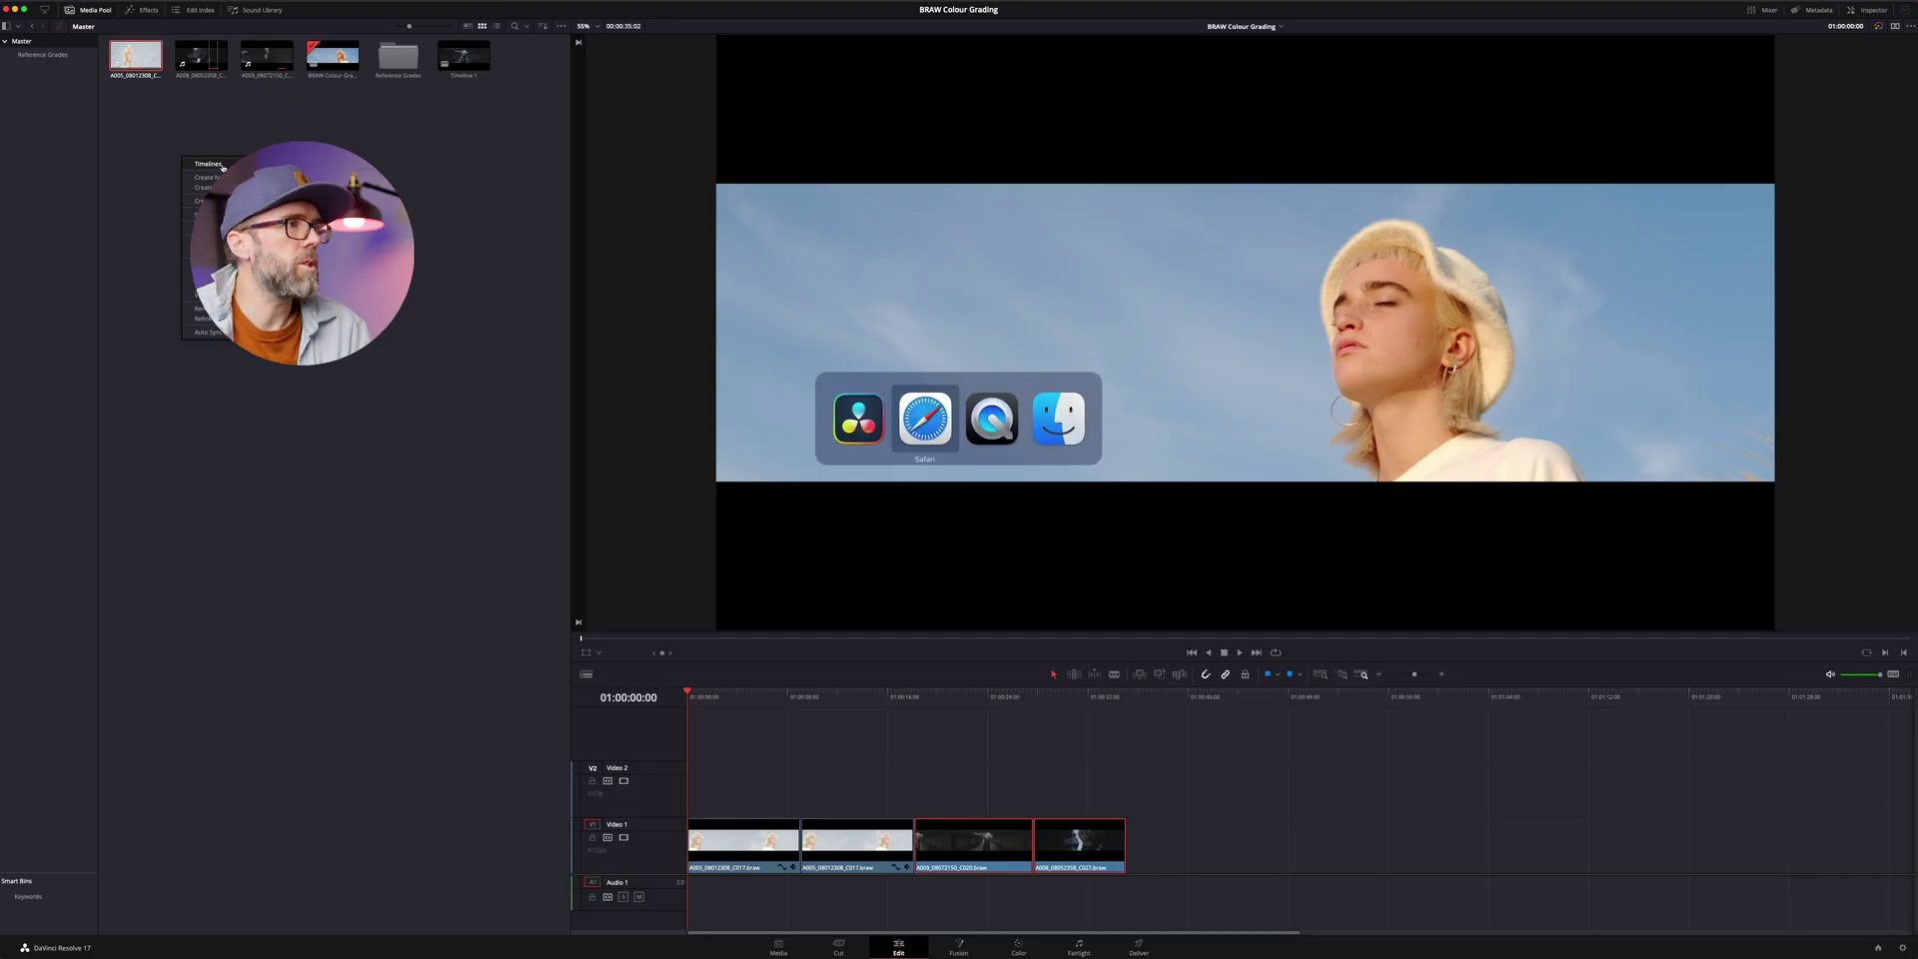
pyautogui.press('super+Tab')
pyautogui.press('super+Tab')
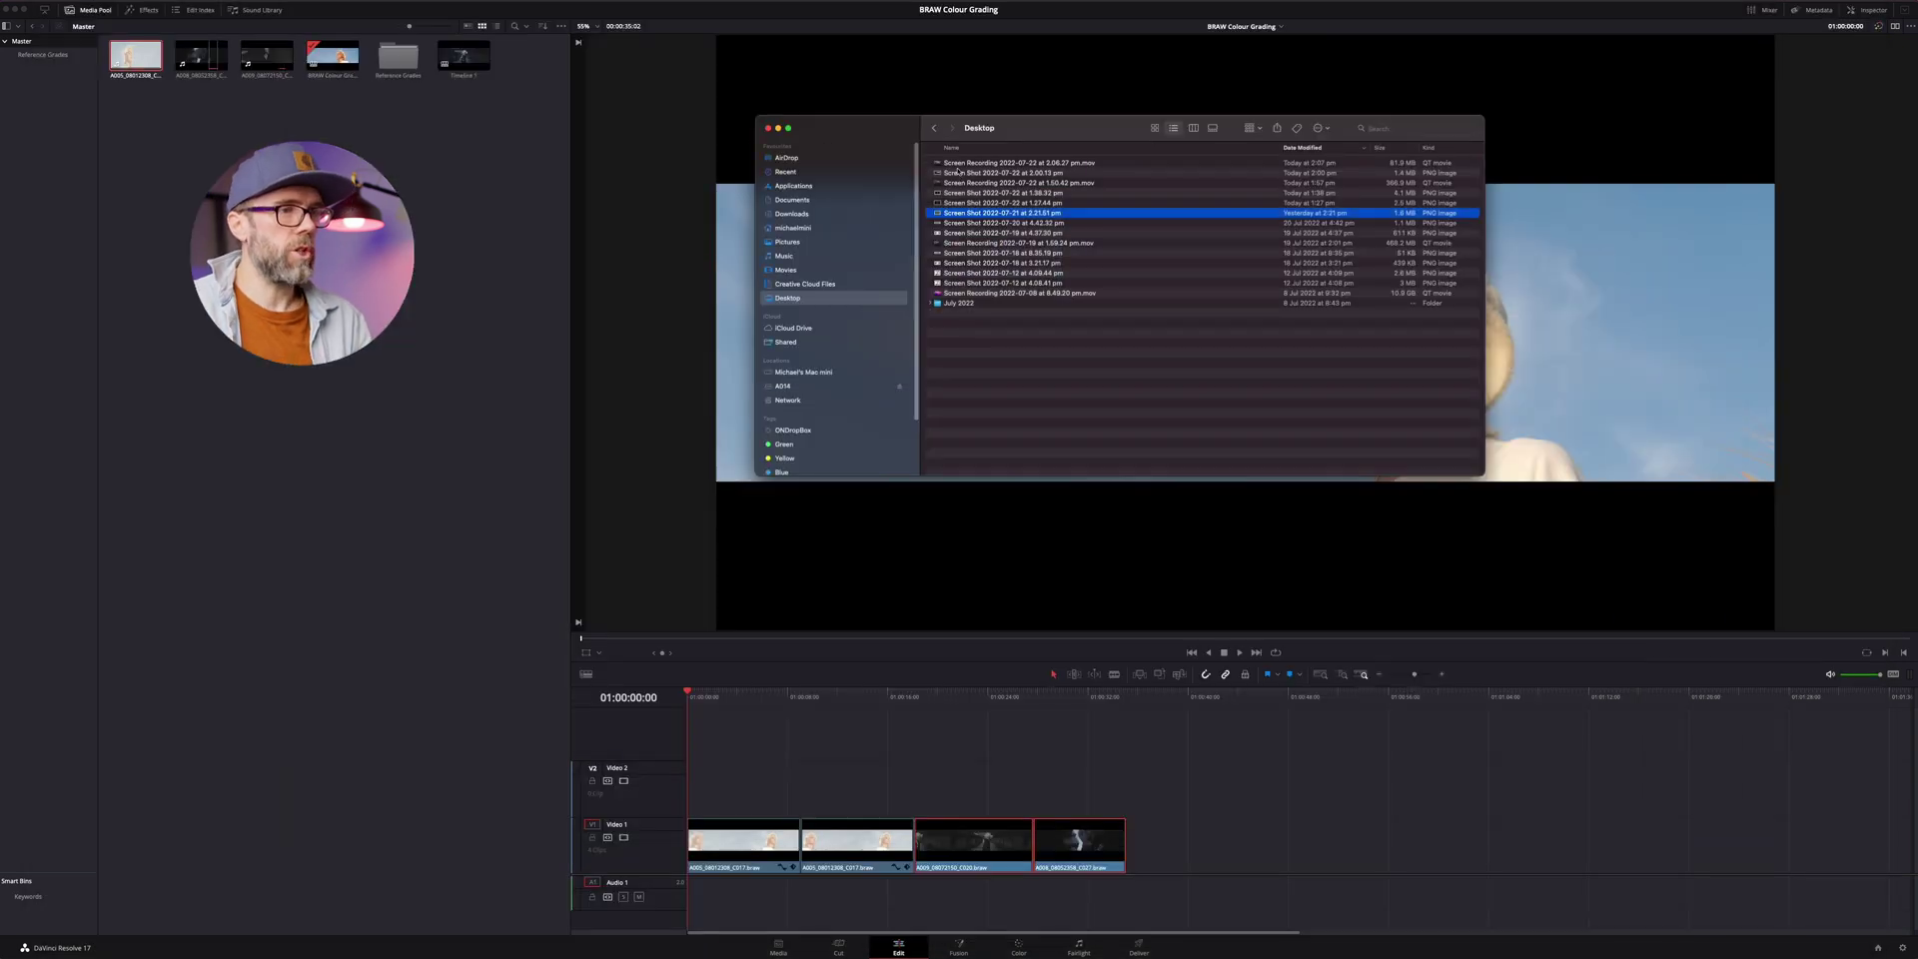
pyautogui.moveTo(990, 215); pyautogui.dragTo(831, 789)
pyautogui.click(1034, 943)
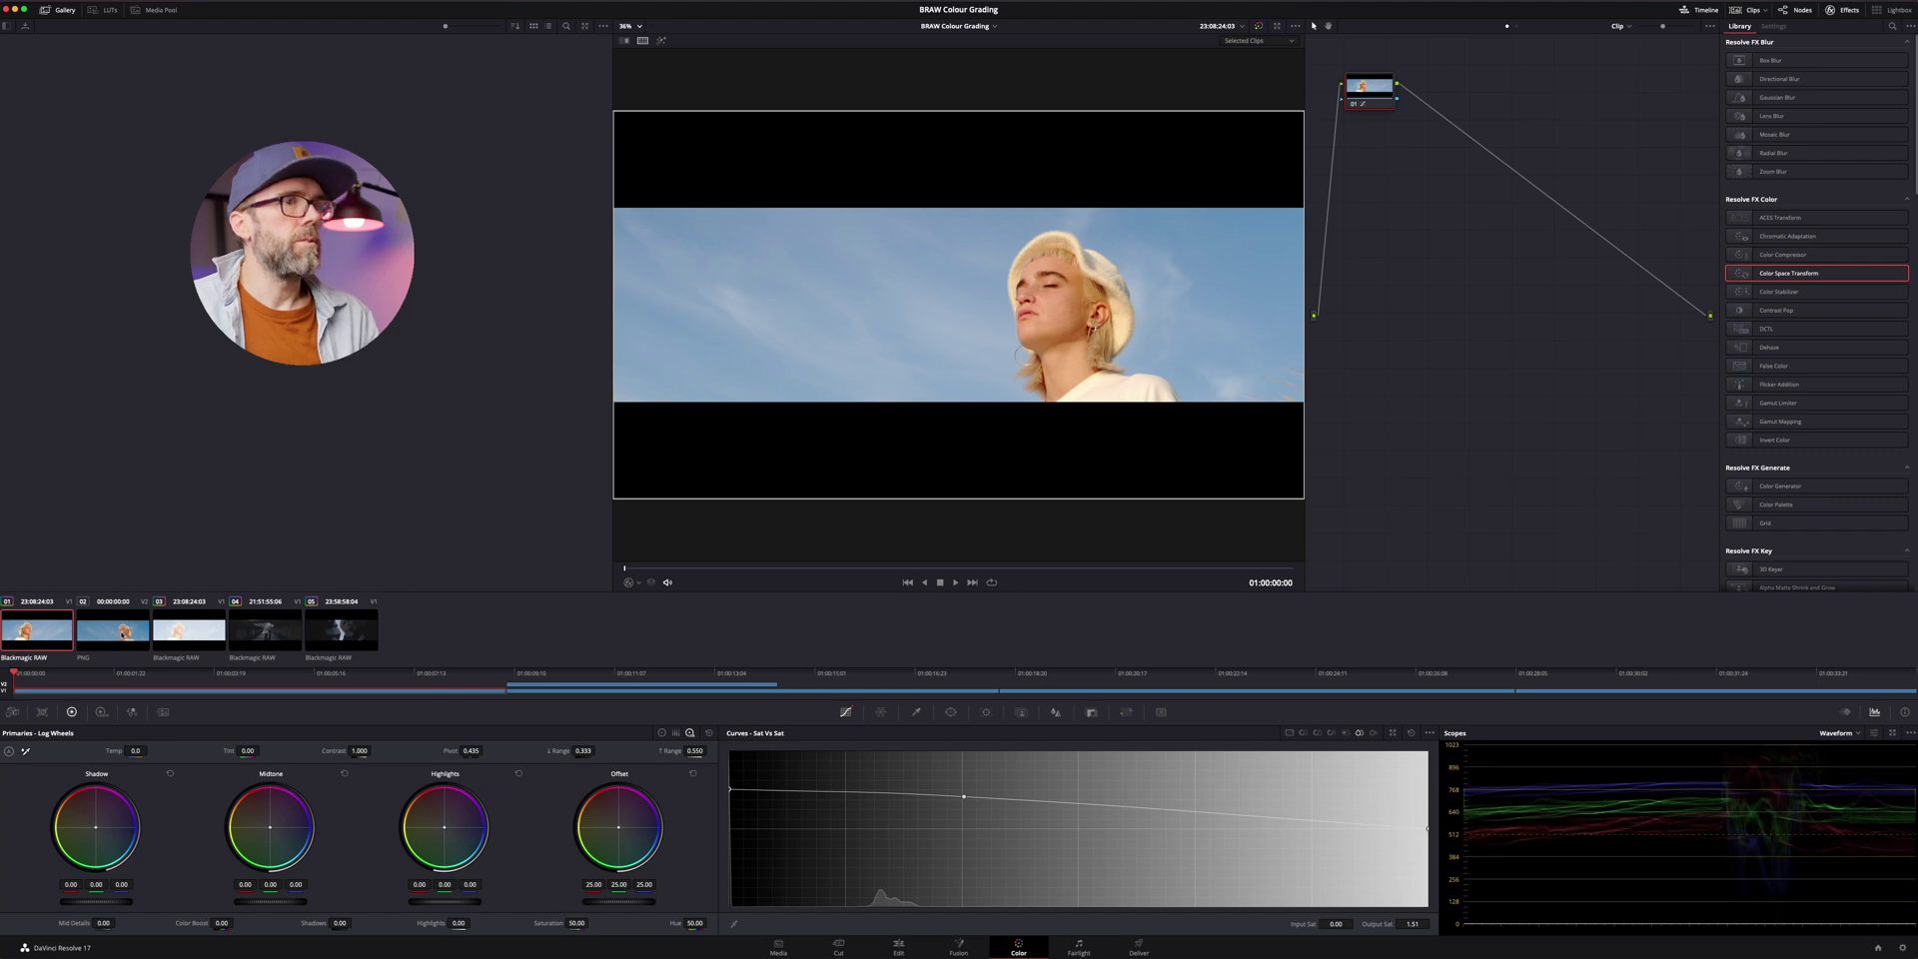
pyautogui.keyDown('super'); pyautogui.click(188, 632); pyautogui.keyUp('super')
pyautogui.press('super+f')
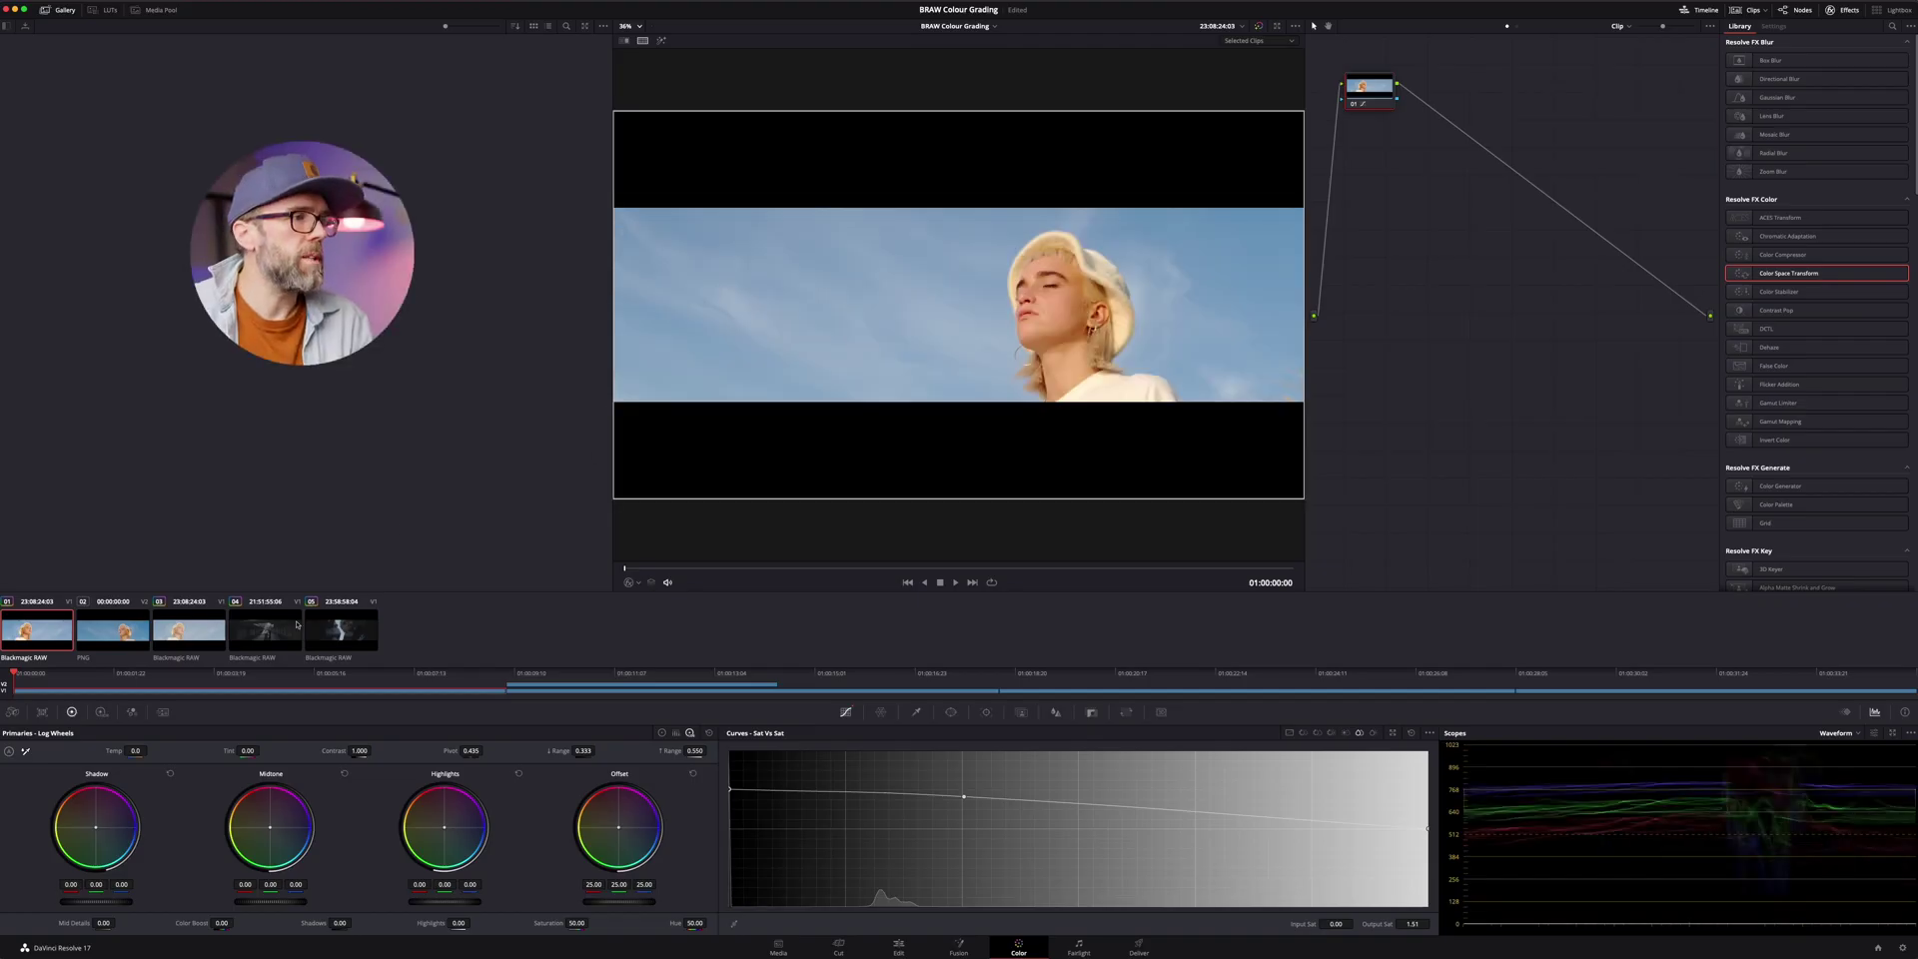
# Select and play the dark corridor clip 04, then show its Camera Raw settings.
pyautogui.click(297, 627)
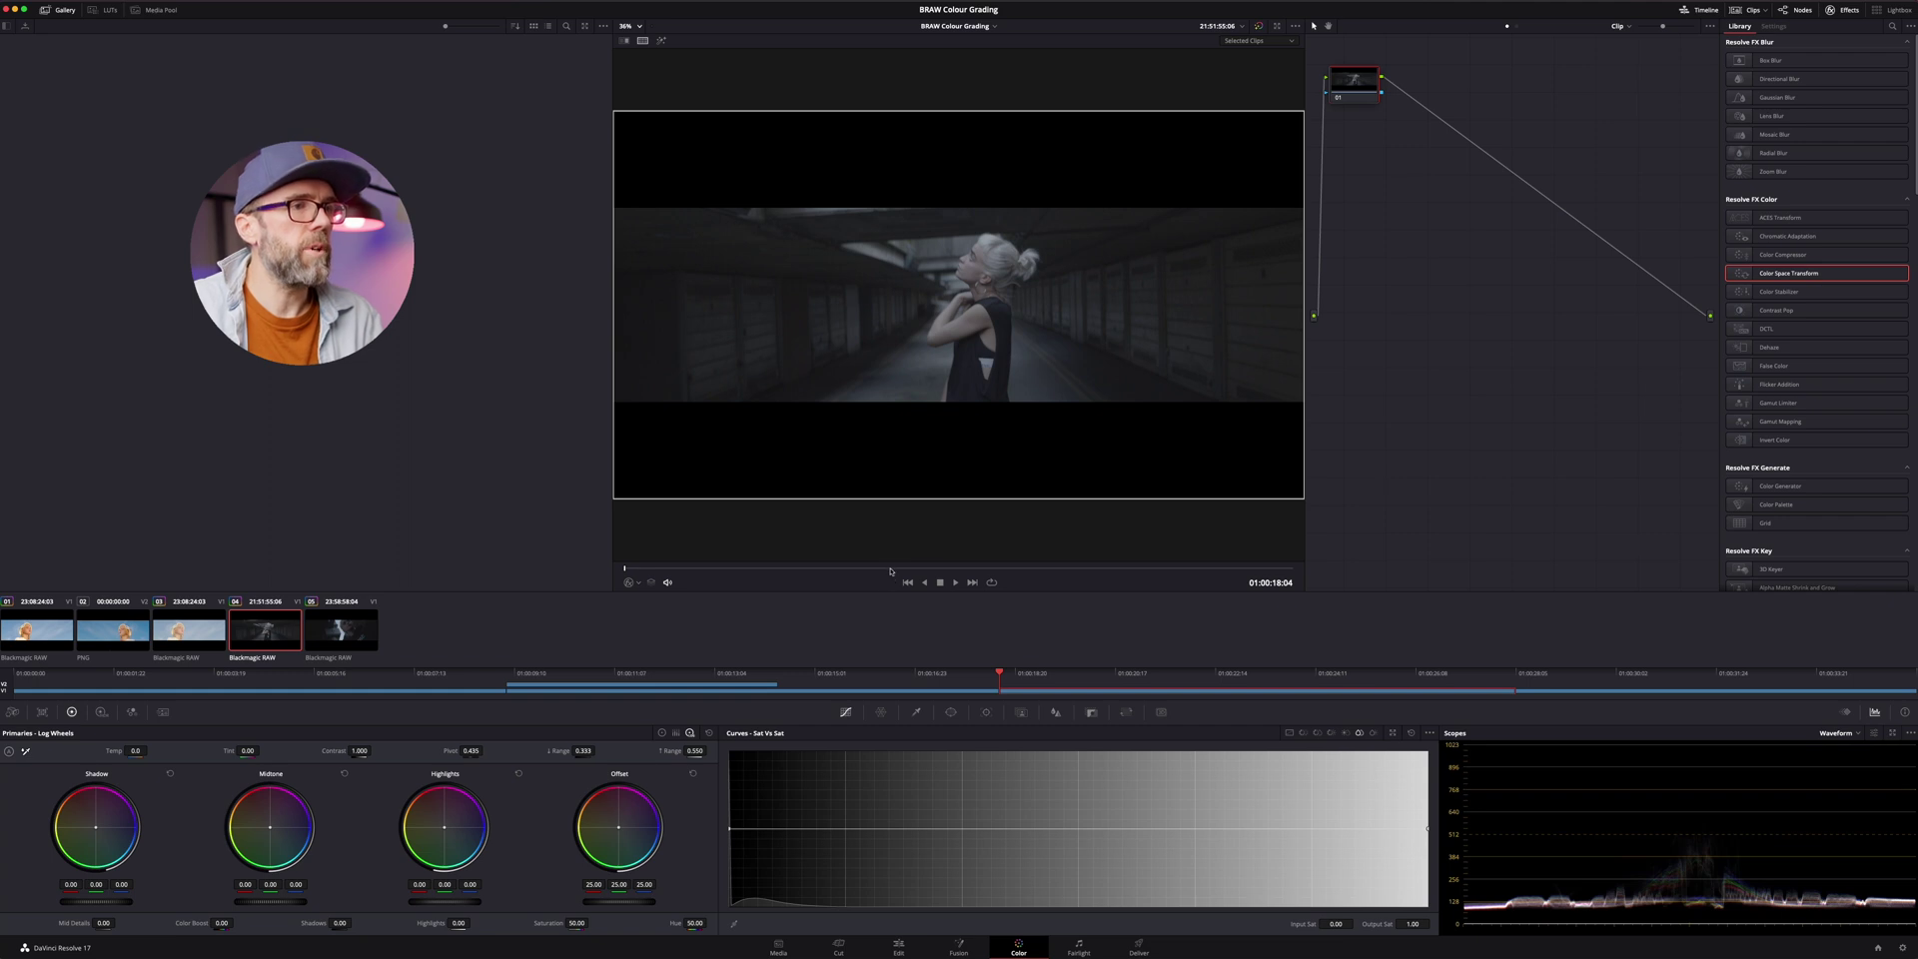
pyautogui.press('space')
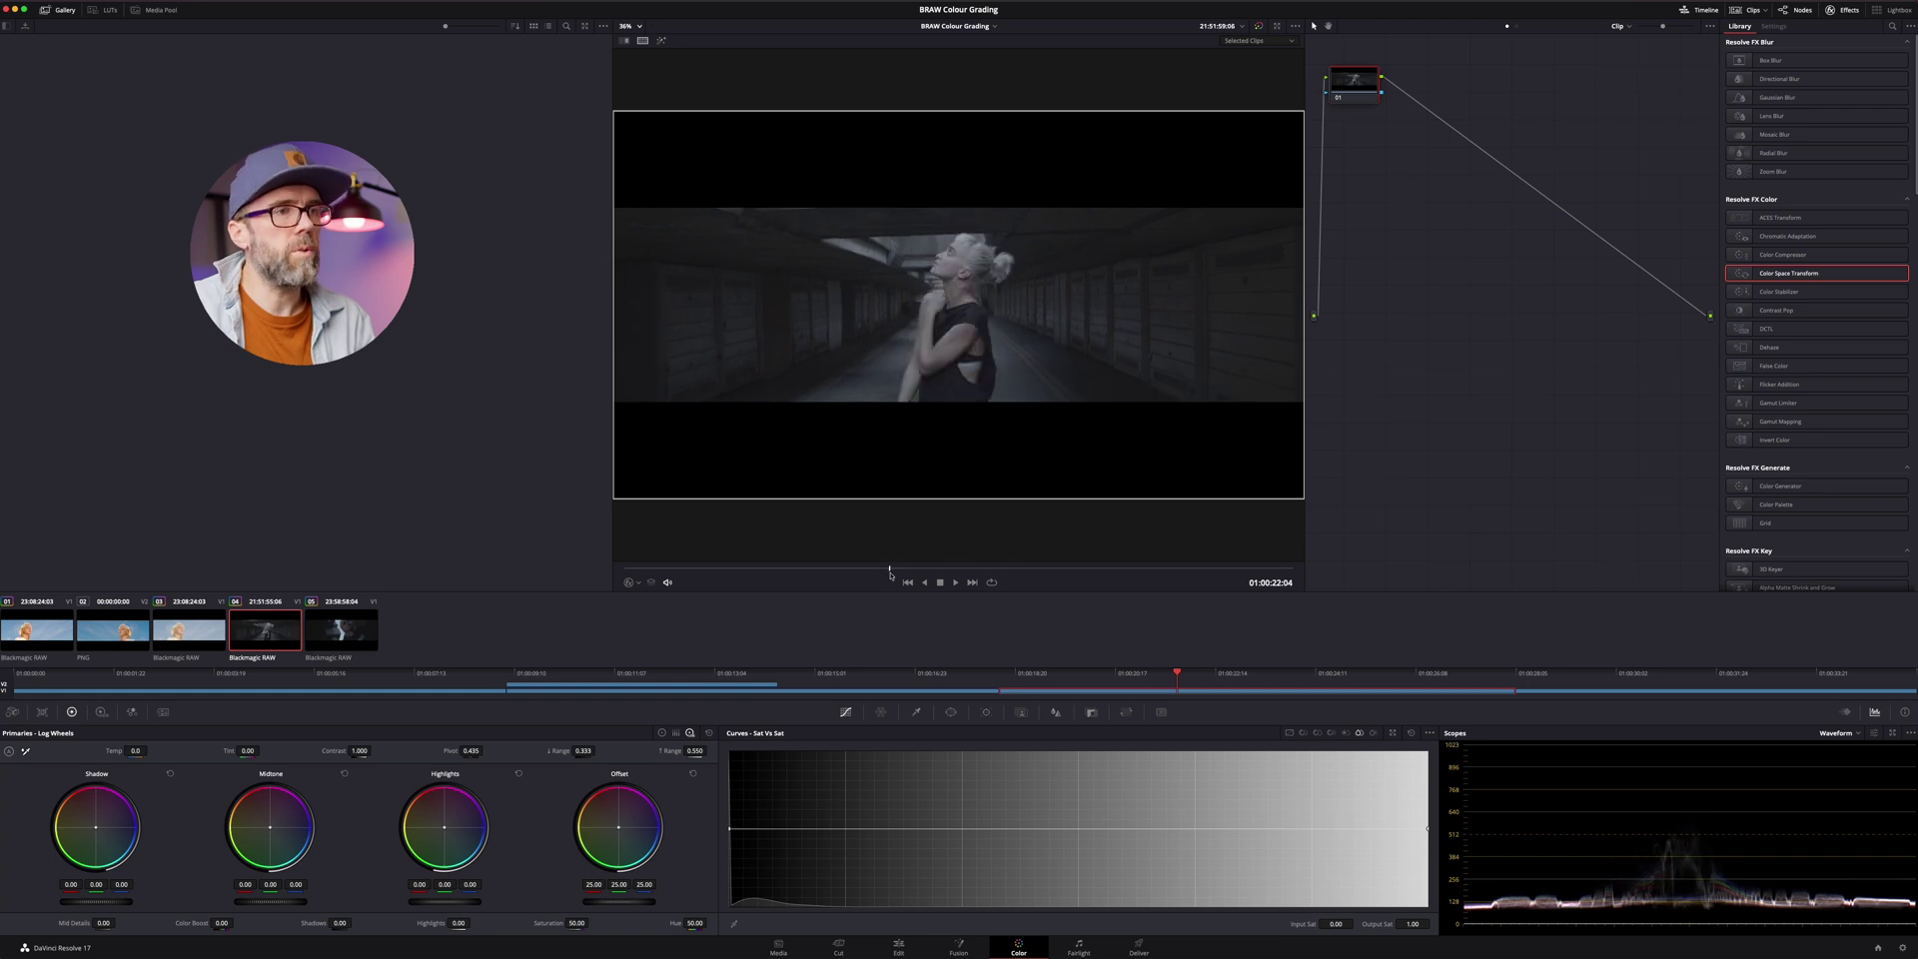
pyautogui.click(956, 581)
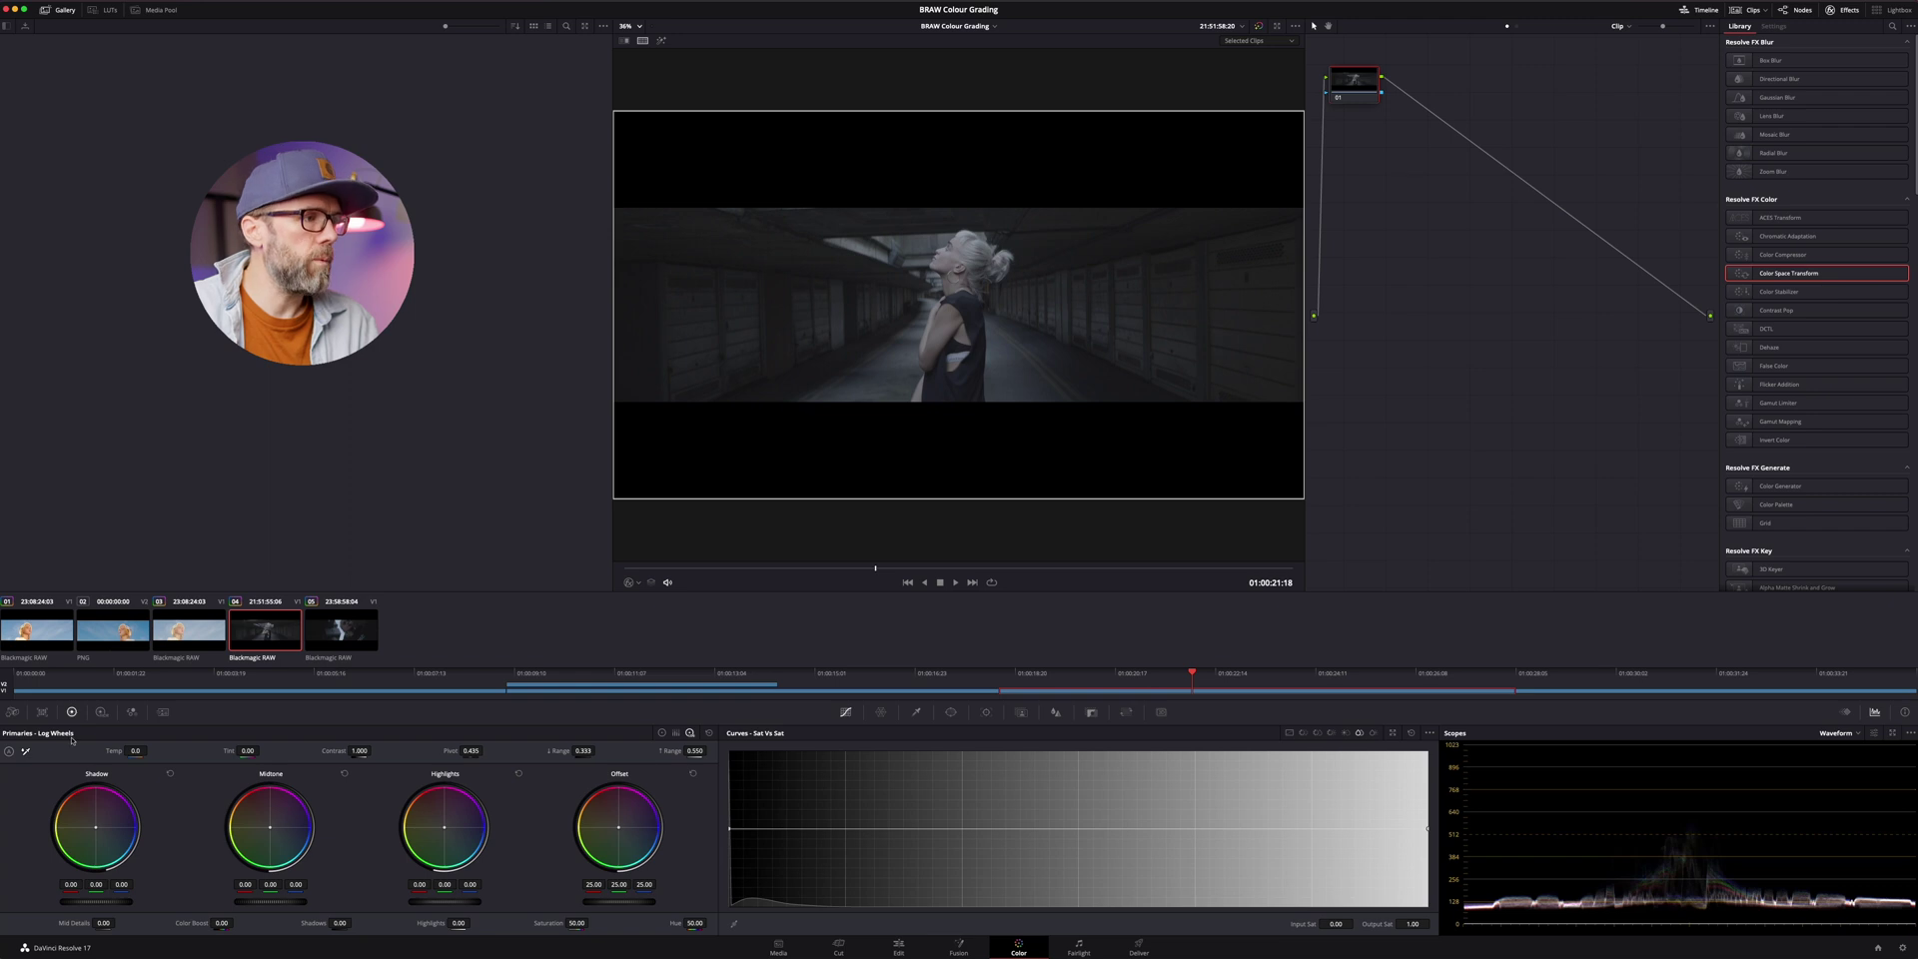
pyautogui.click(12, 712)
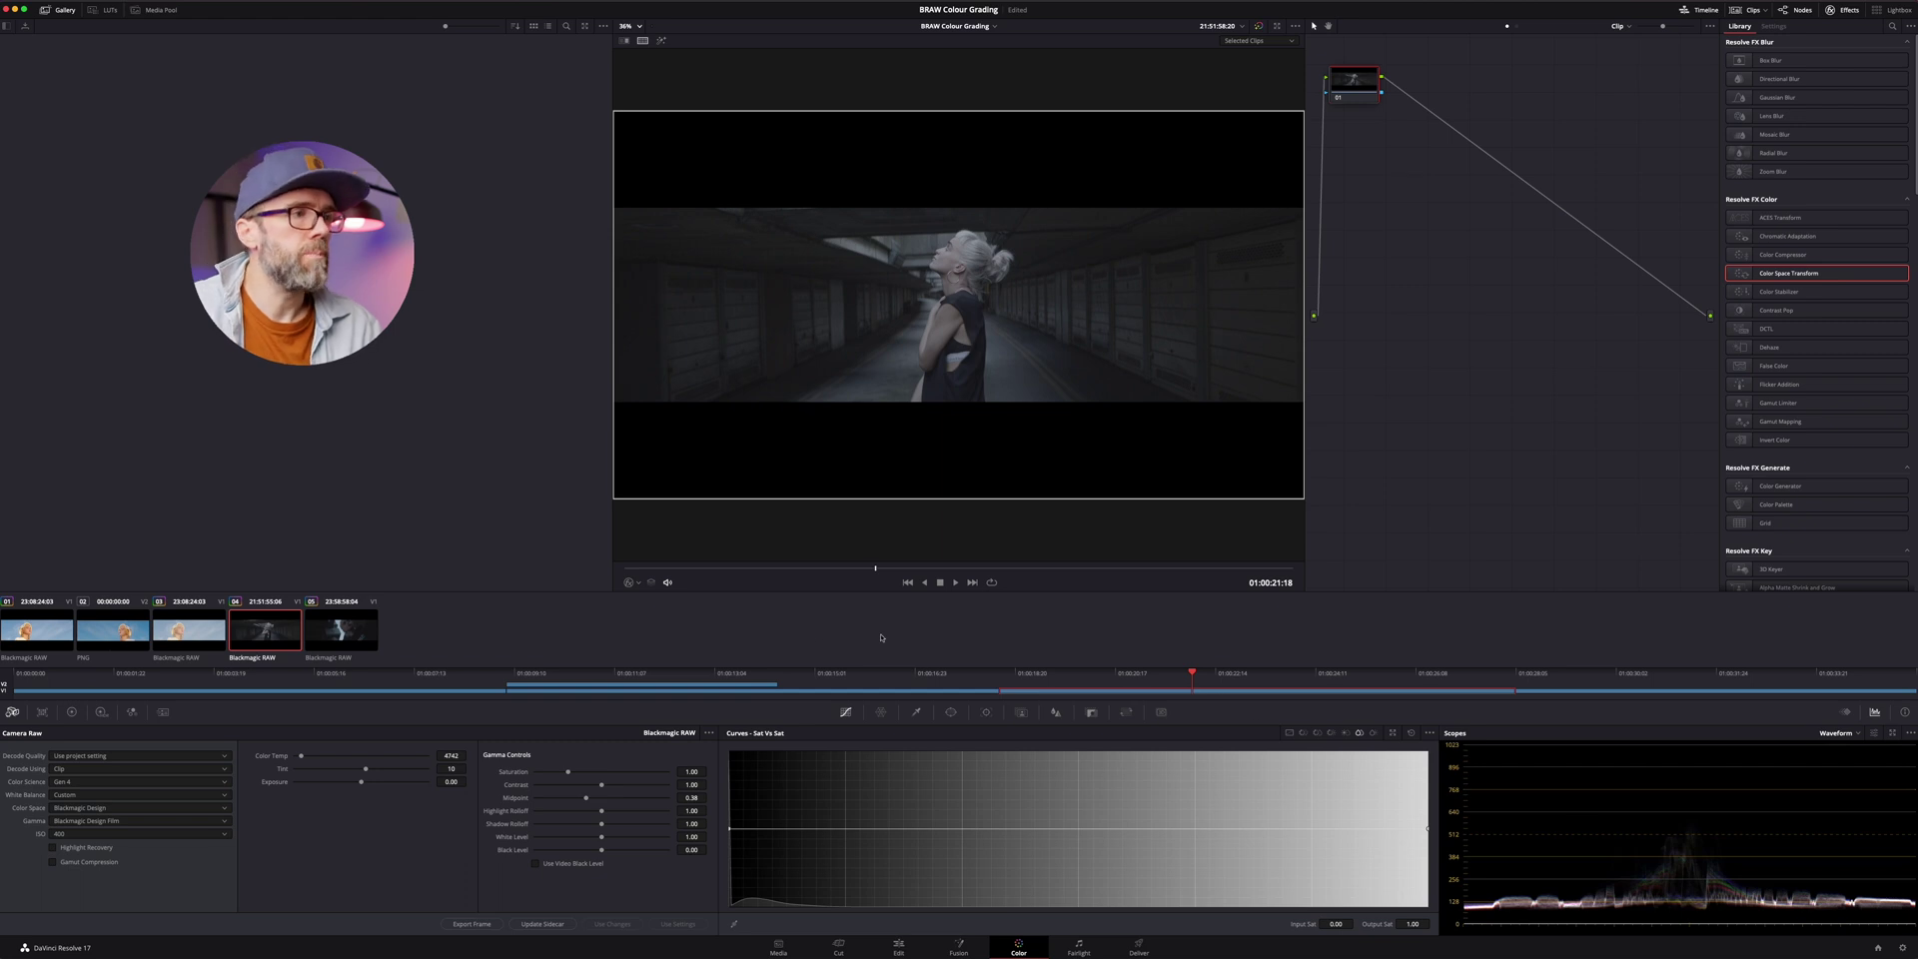
# Add a corrector node 02 and wire it in after node 01.
pyautogui.rightClick(1362, 271)
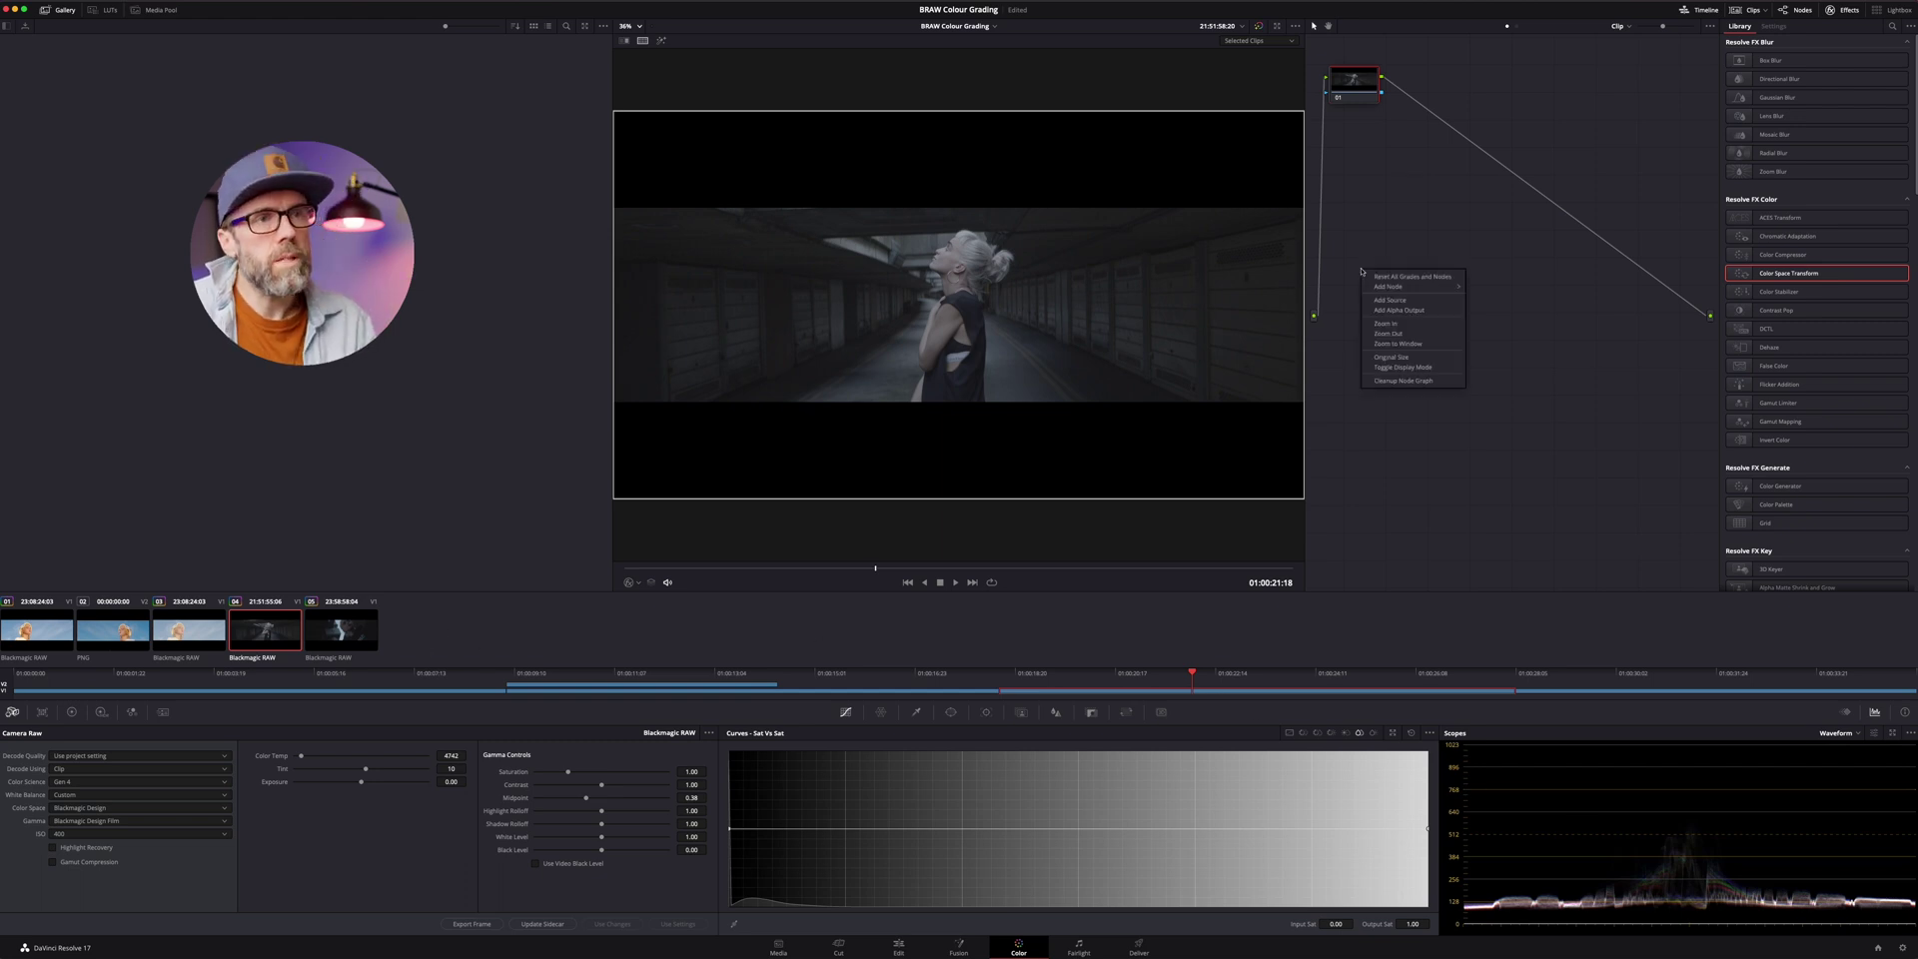
pyautogui.moveTo(1429, 287)
pyautogui.click(1488, 286)
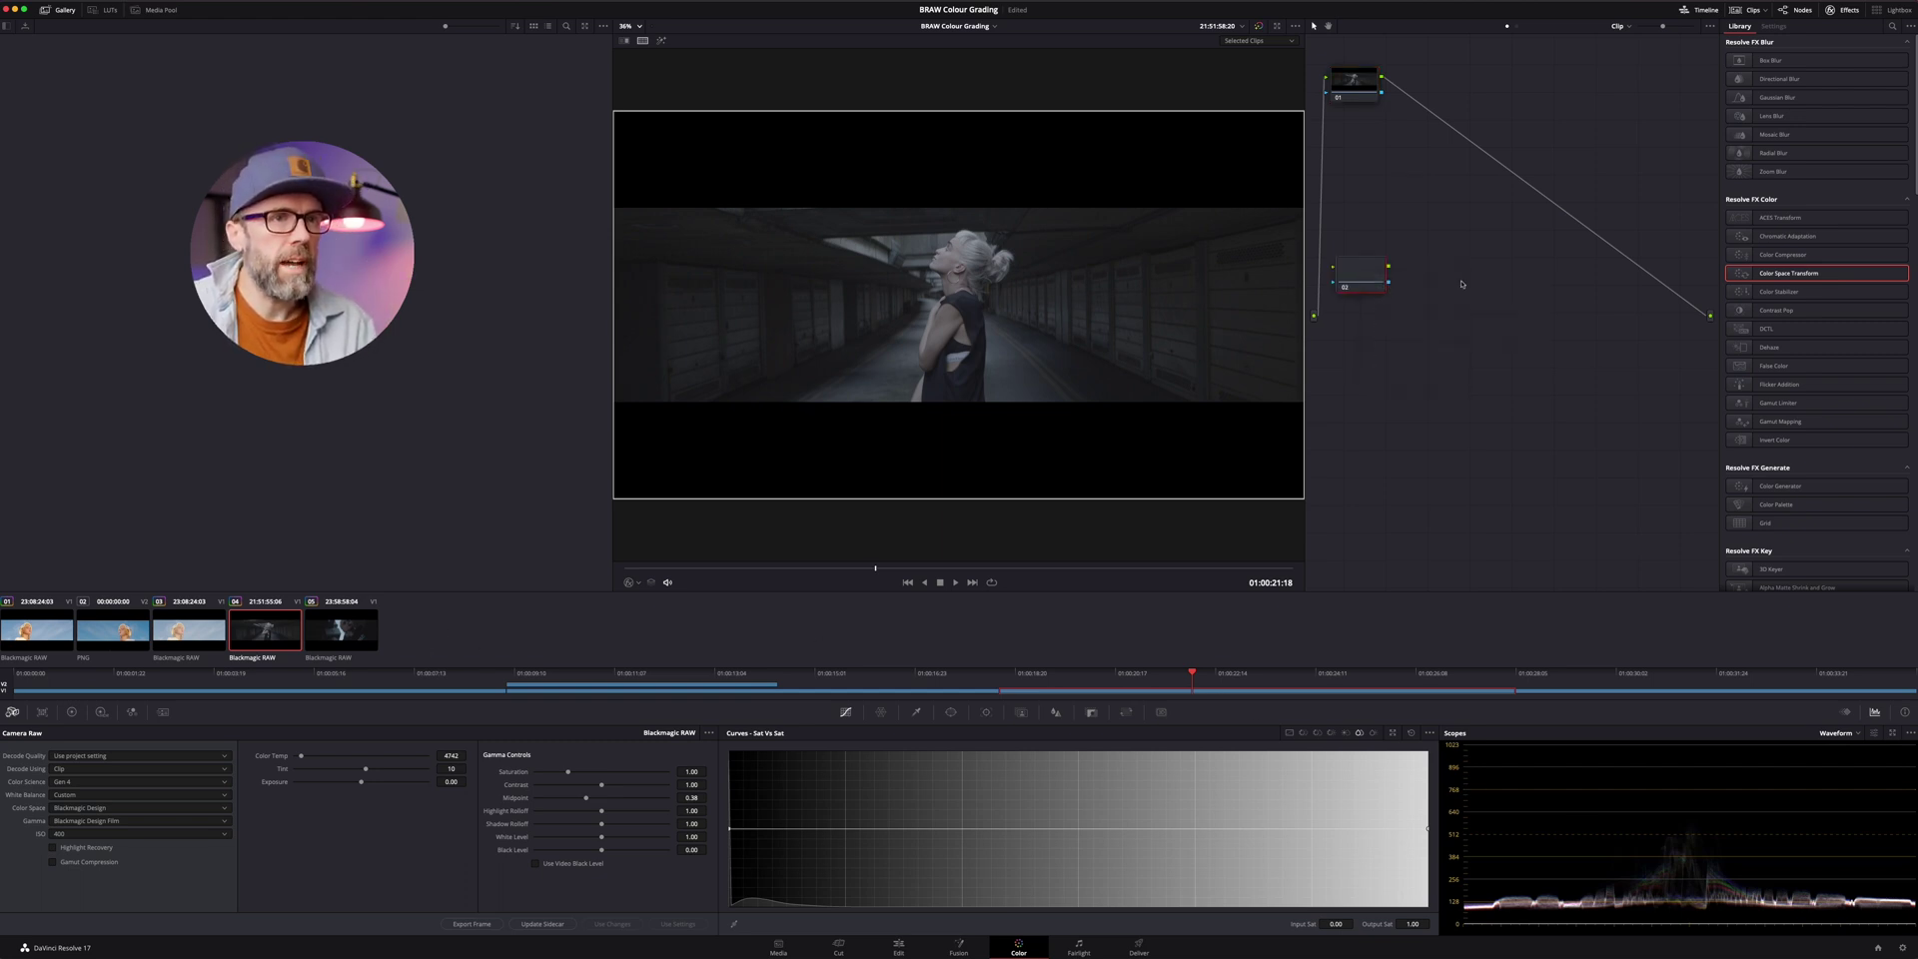
pyautogui.moveTo(1364, 270); pyautogui.dragTo(1440, 124)
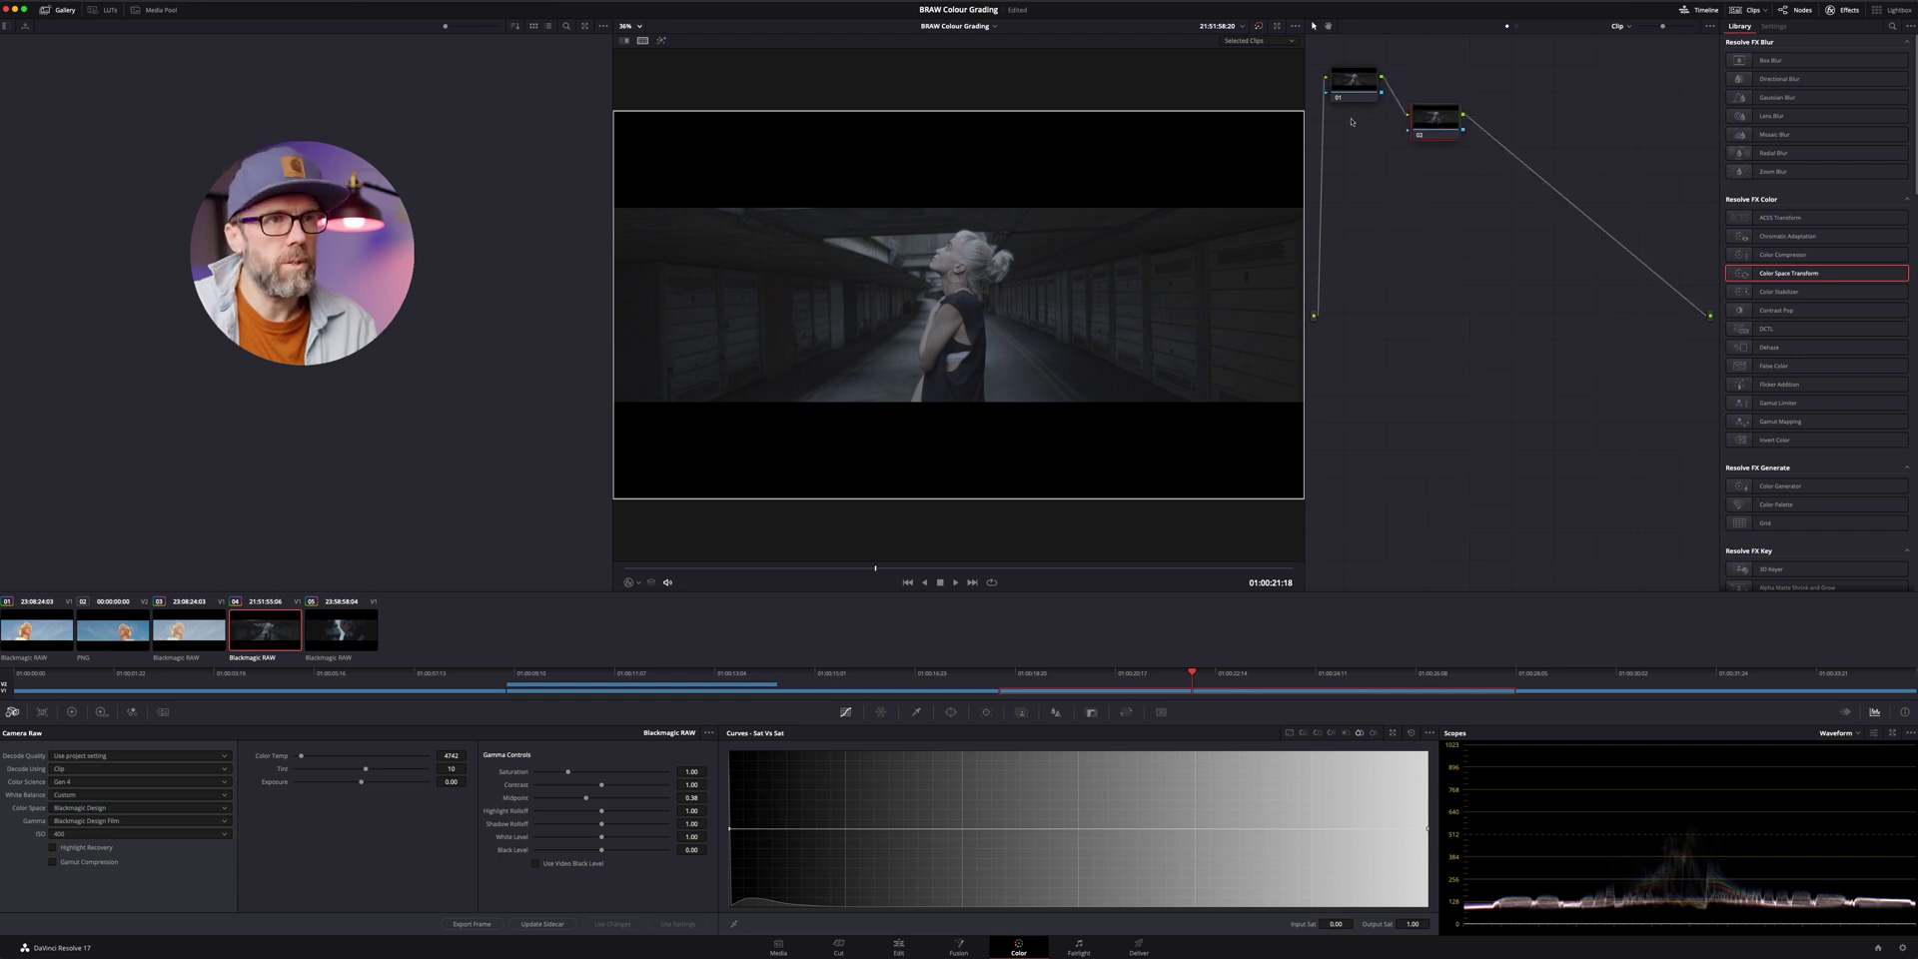
pyautogui.moveTo(1421, 119); pyautogui.dragTo(1427, 112)
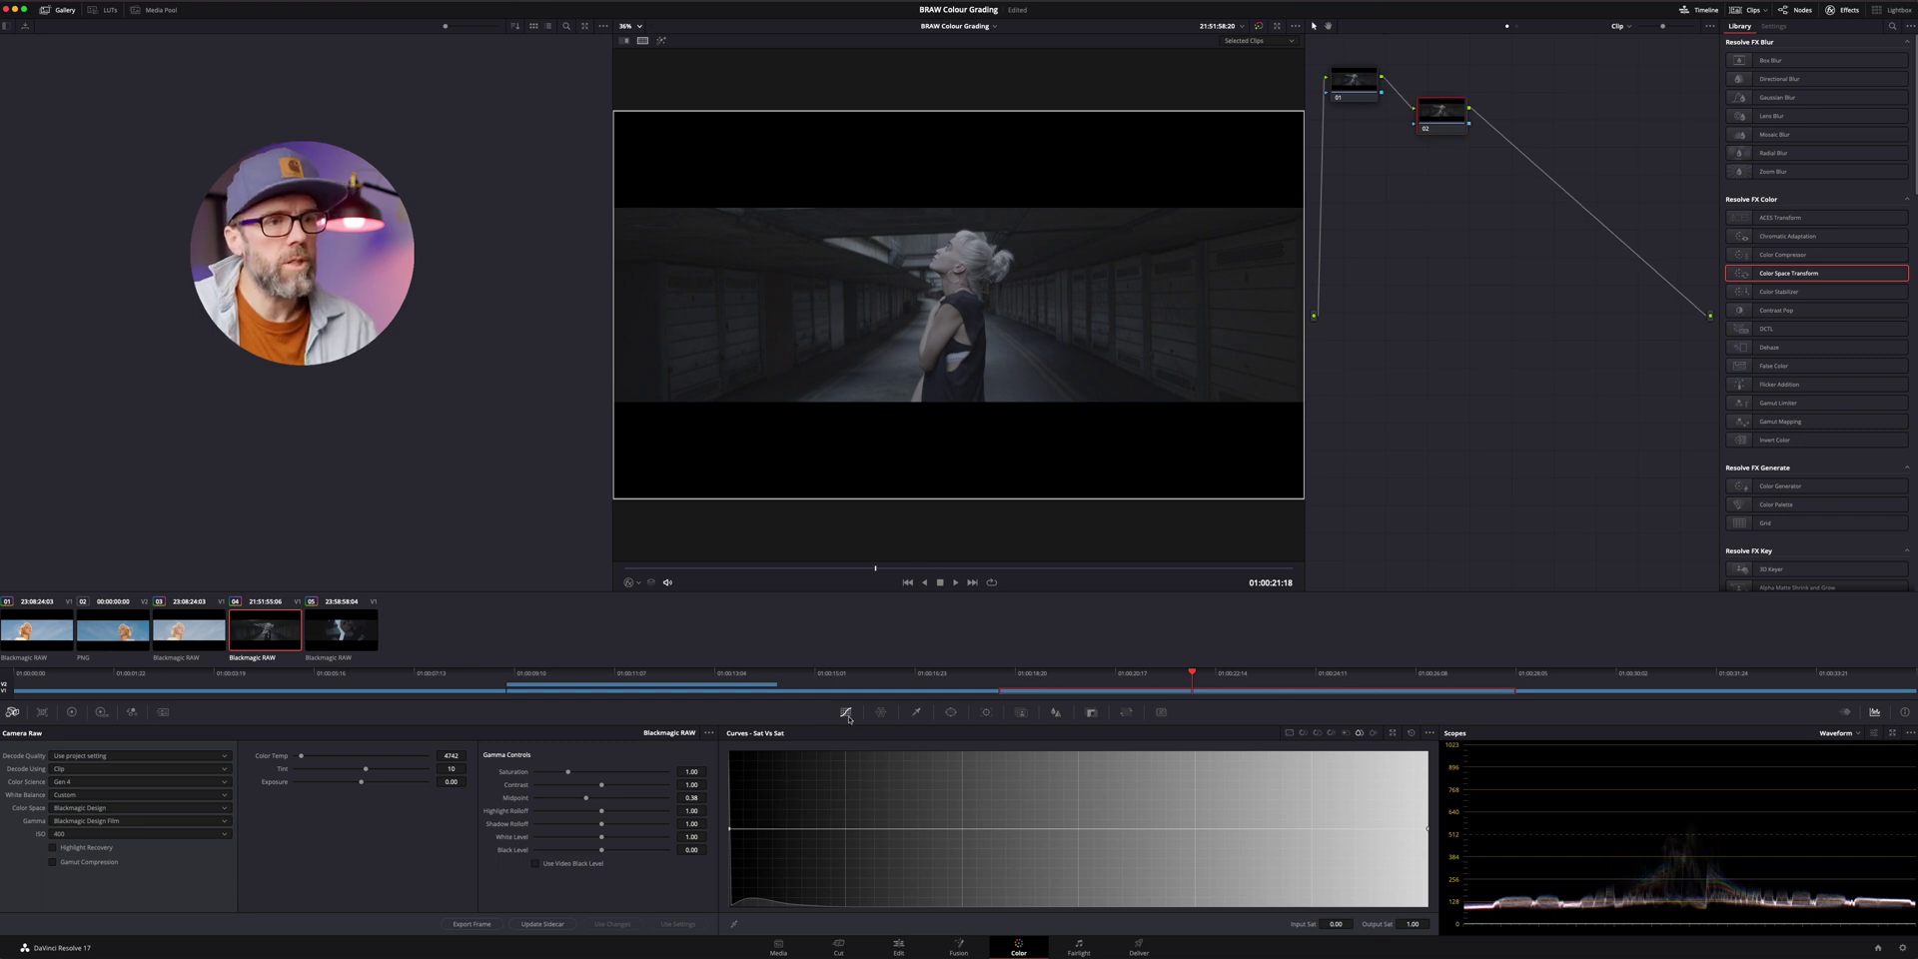
# Draw an S-shaped custom curve with darker shadows, lifted upper tones and a pulled-in white point.
pyautogui.click(1289, 733)
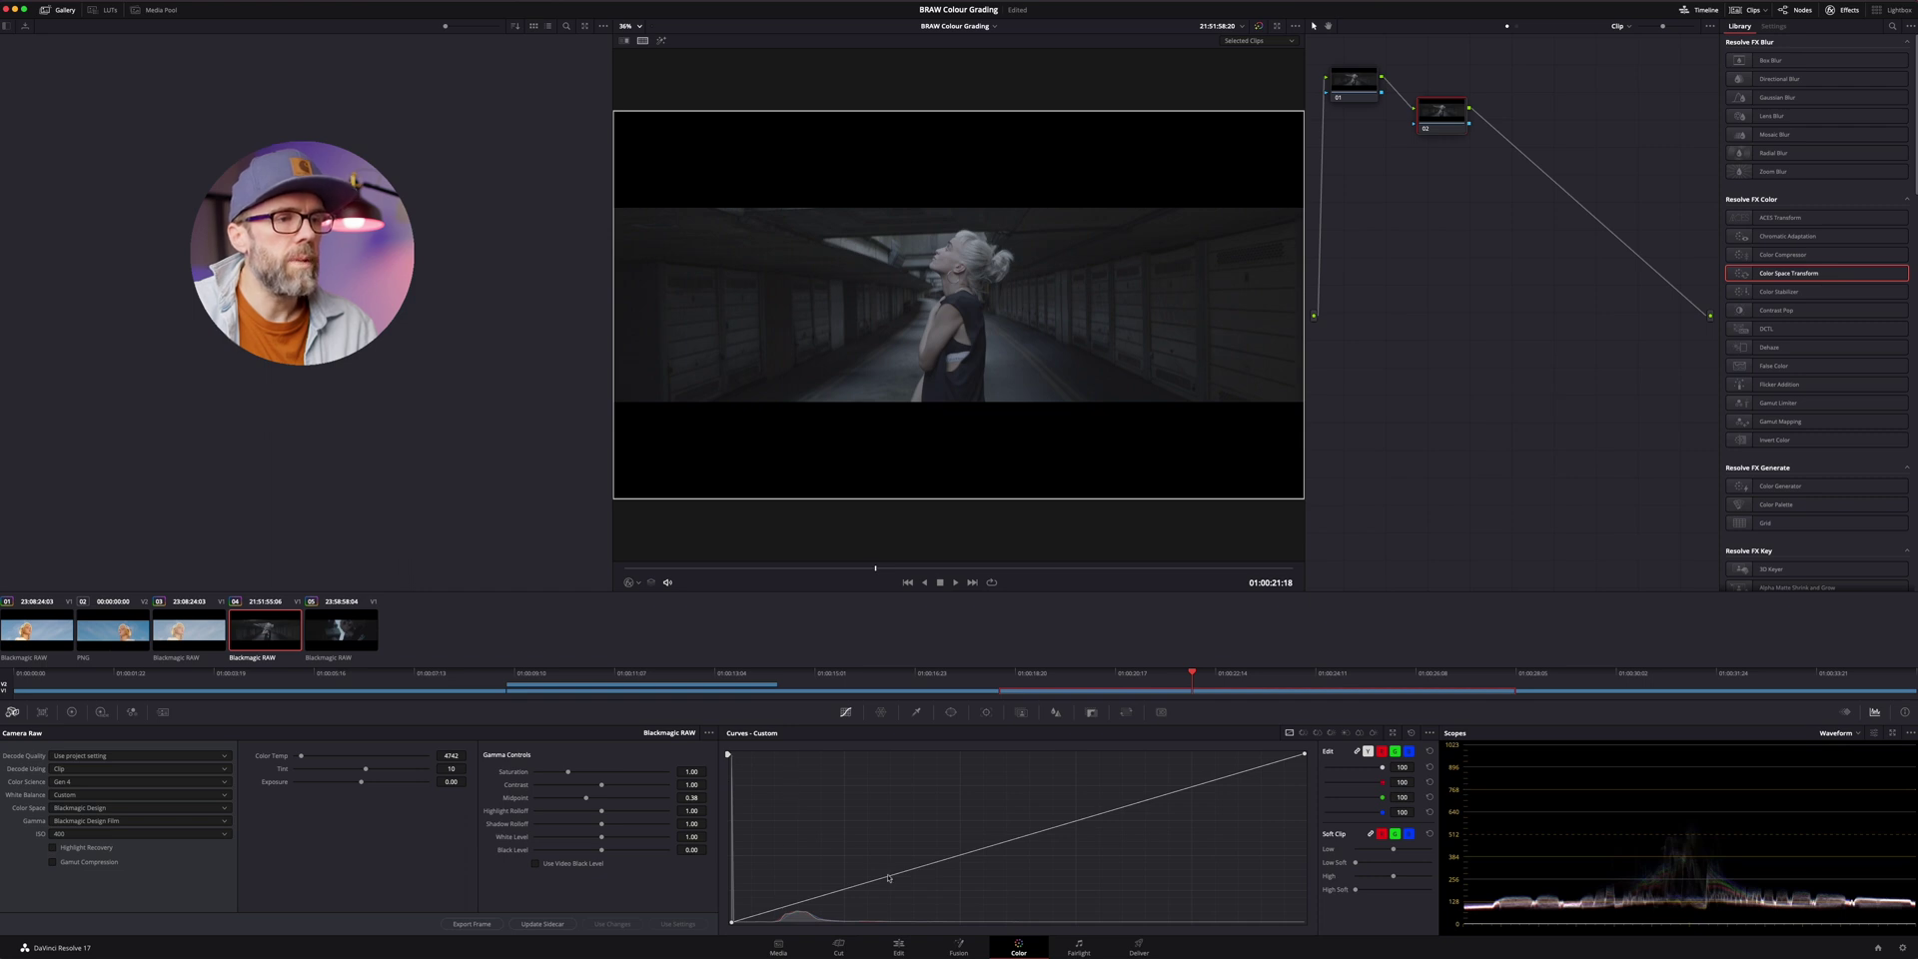
pyautogui.moveTo(888, 878); pyautogui.dragTo(901, 872)
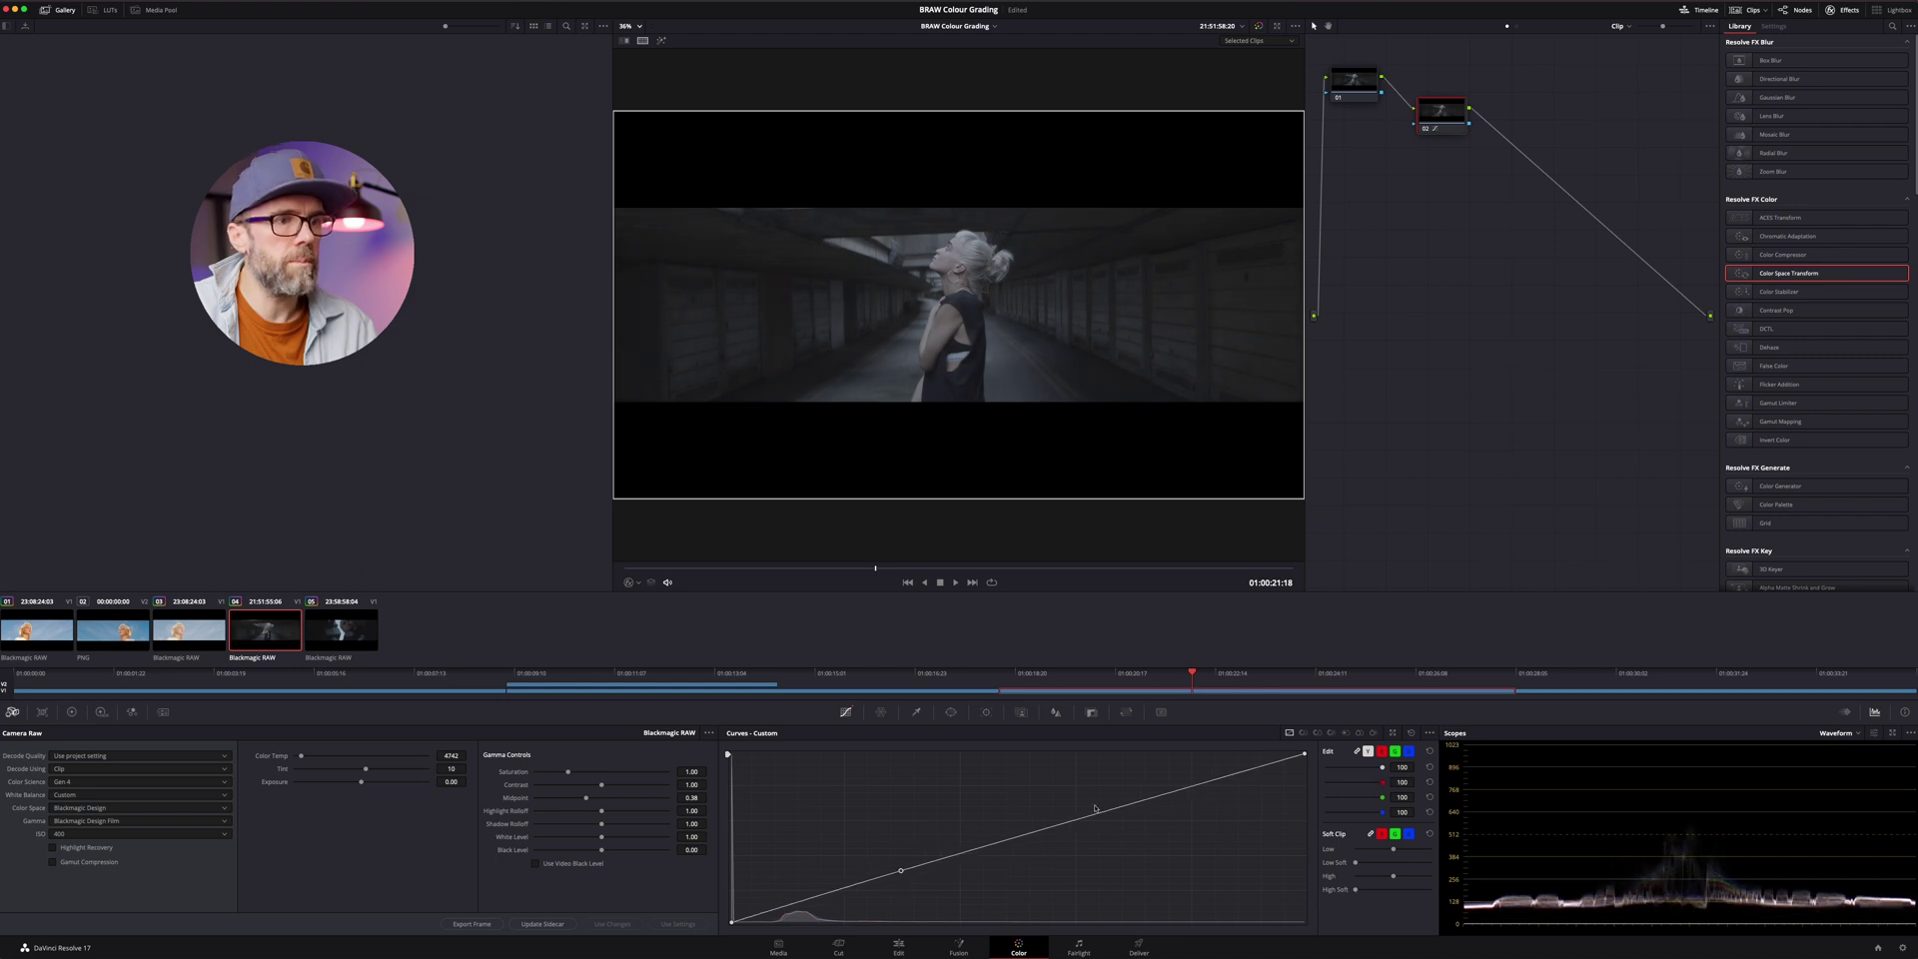
pyautogui.moveTo(1103, 813); pyautogui.dragTo(1096, 778)
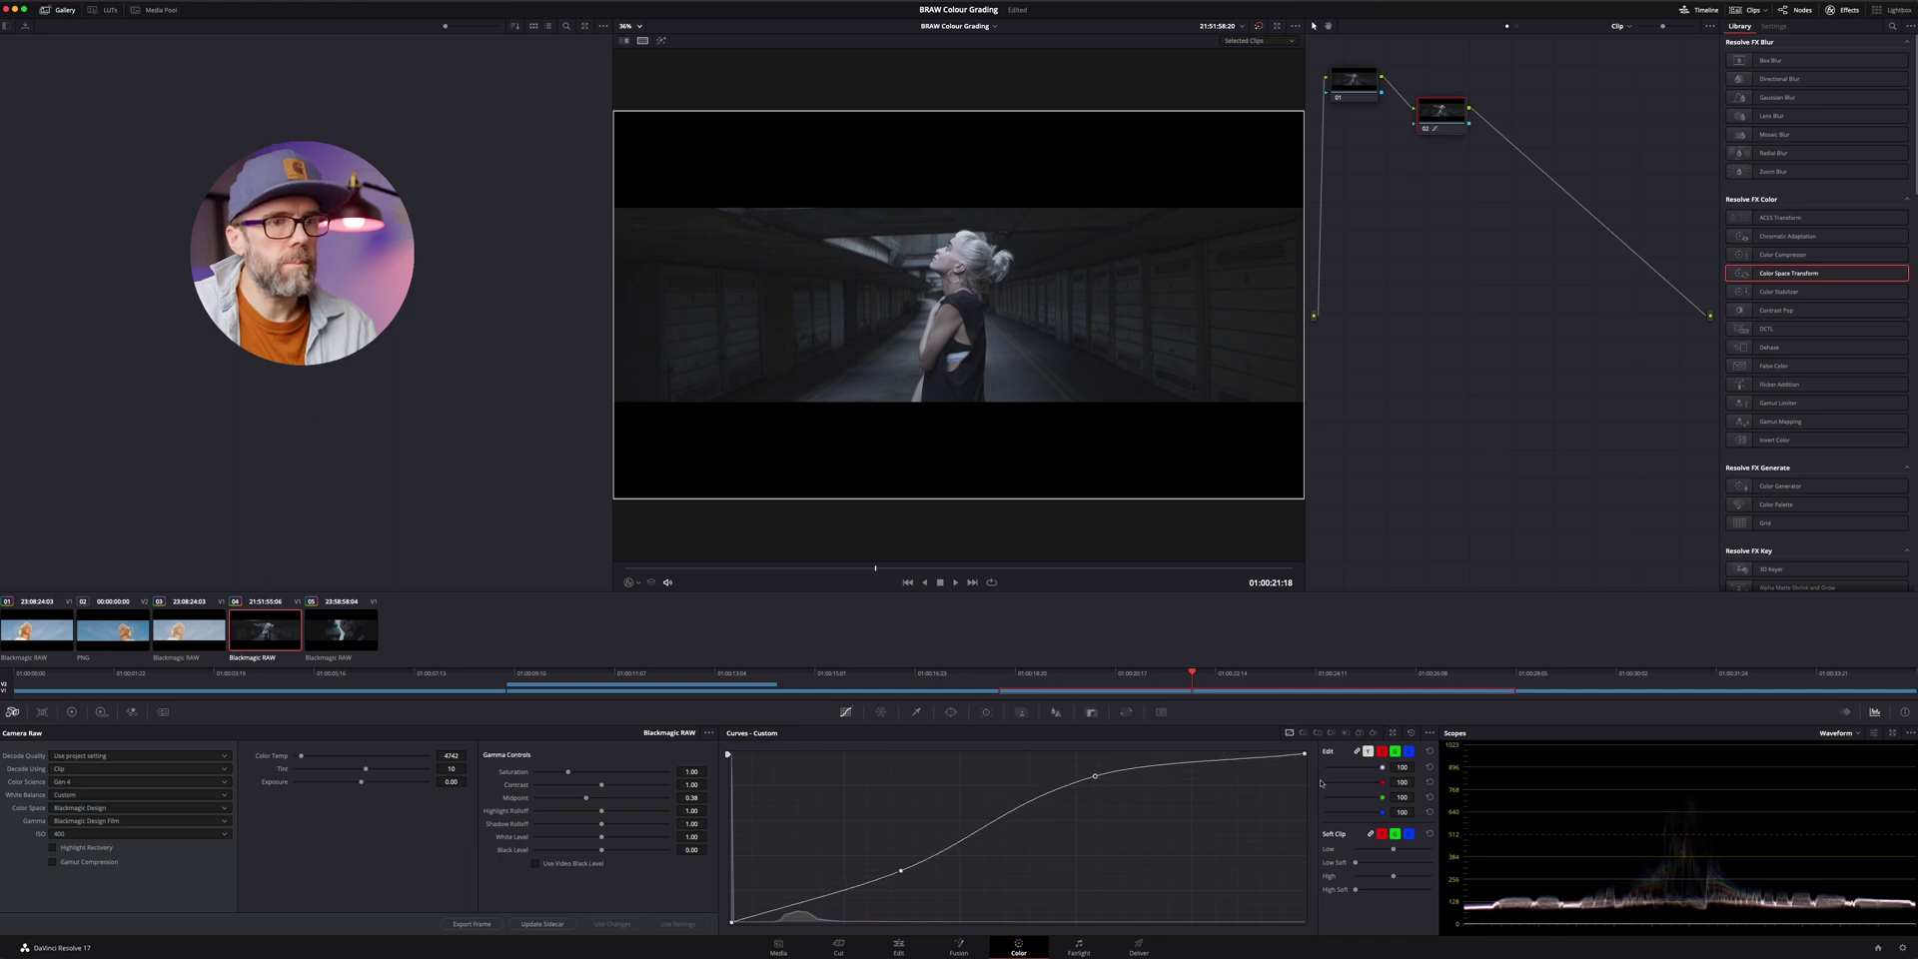
pyautogui.moveTo(1305, 755); pyautogui.dragTo(1200, 720)
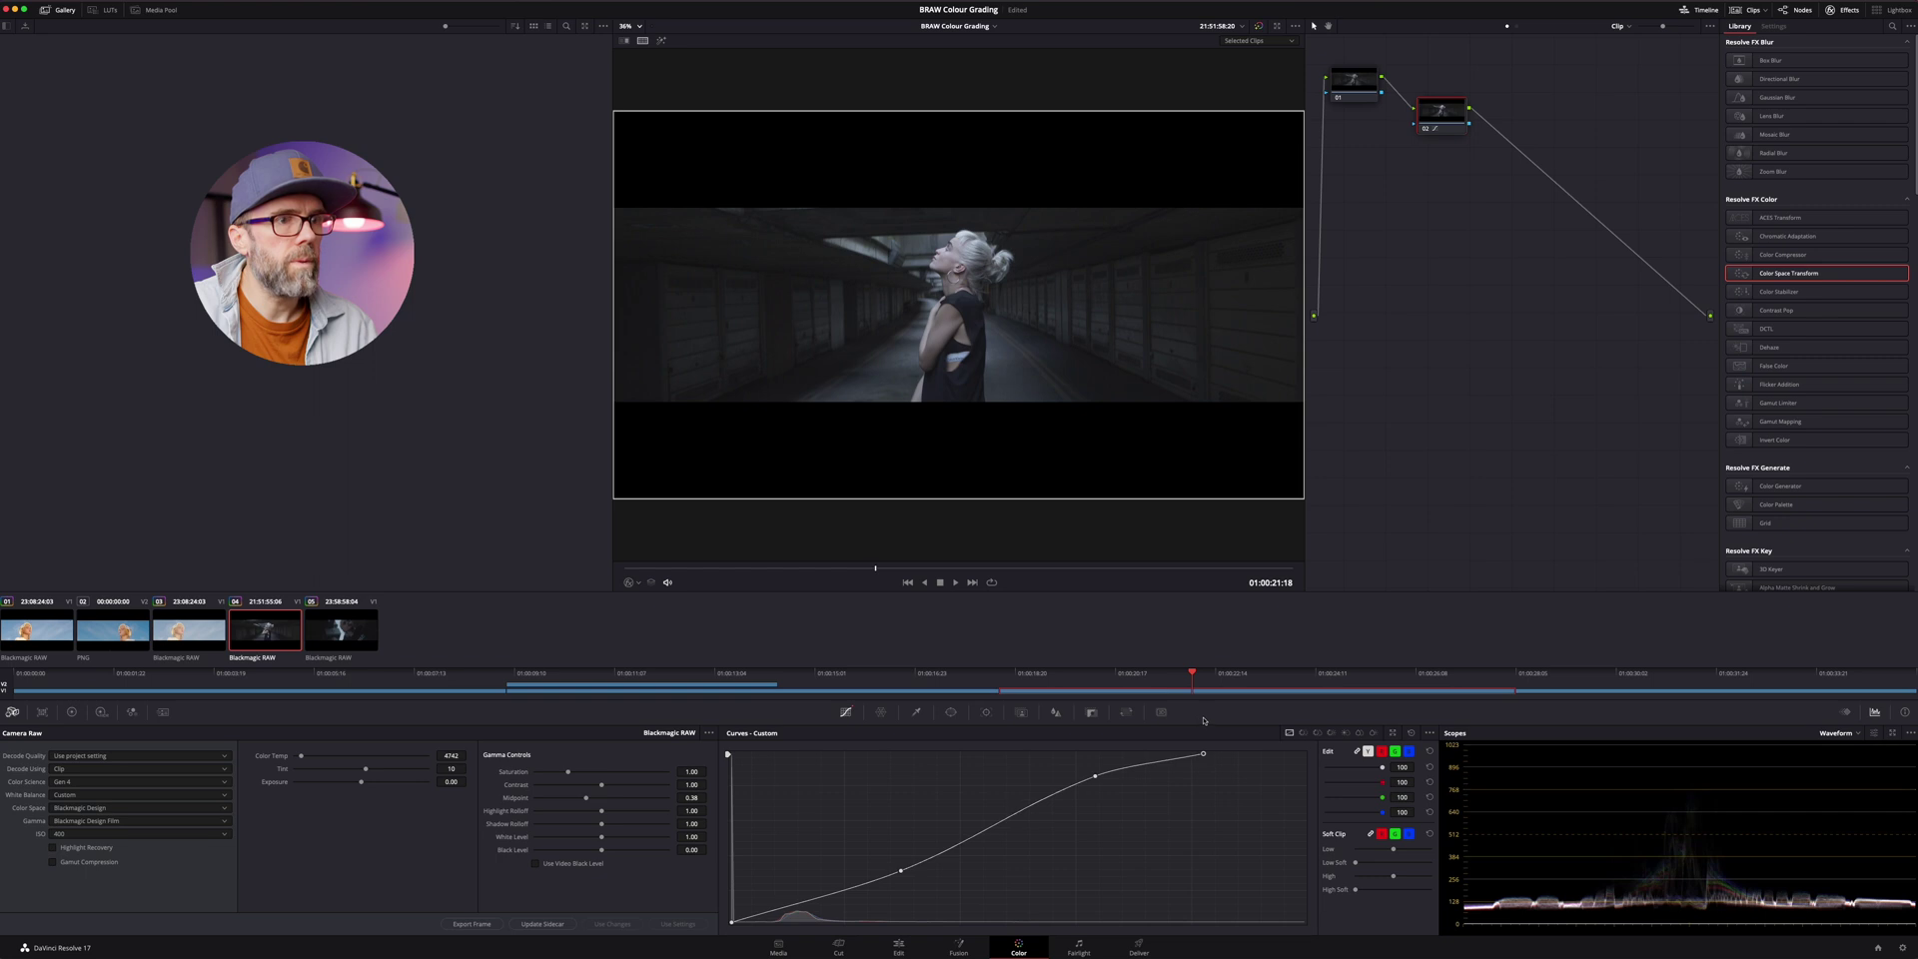
# Raise the Sat vs Sat curve's low end and add a point at 0.17 input lifted to 1.58.
pyautogui.click(1358, 732)
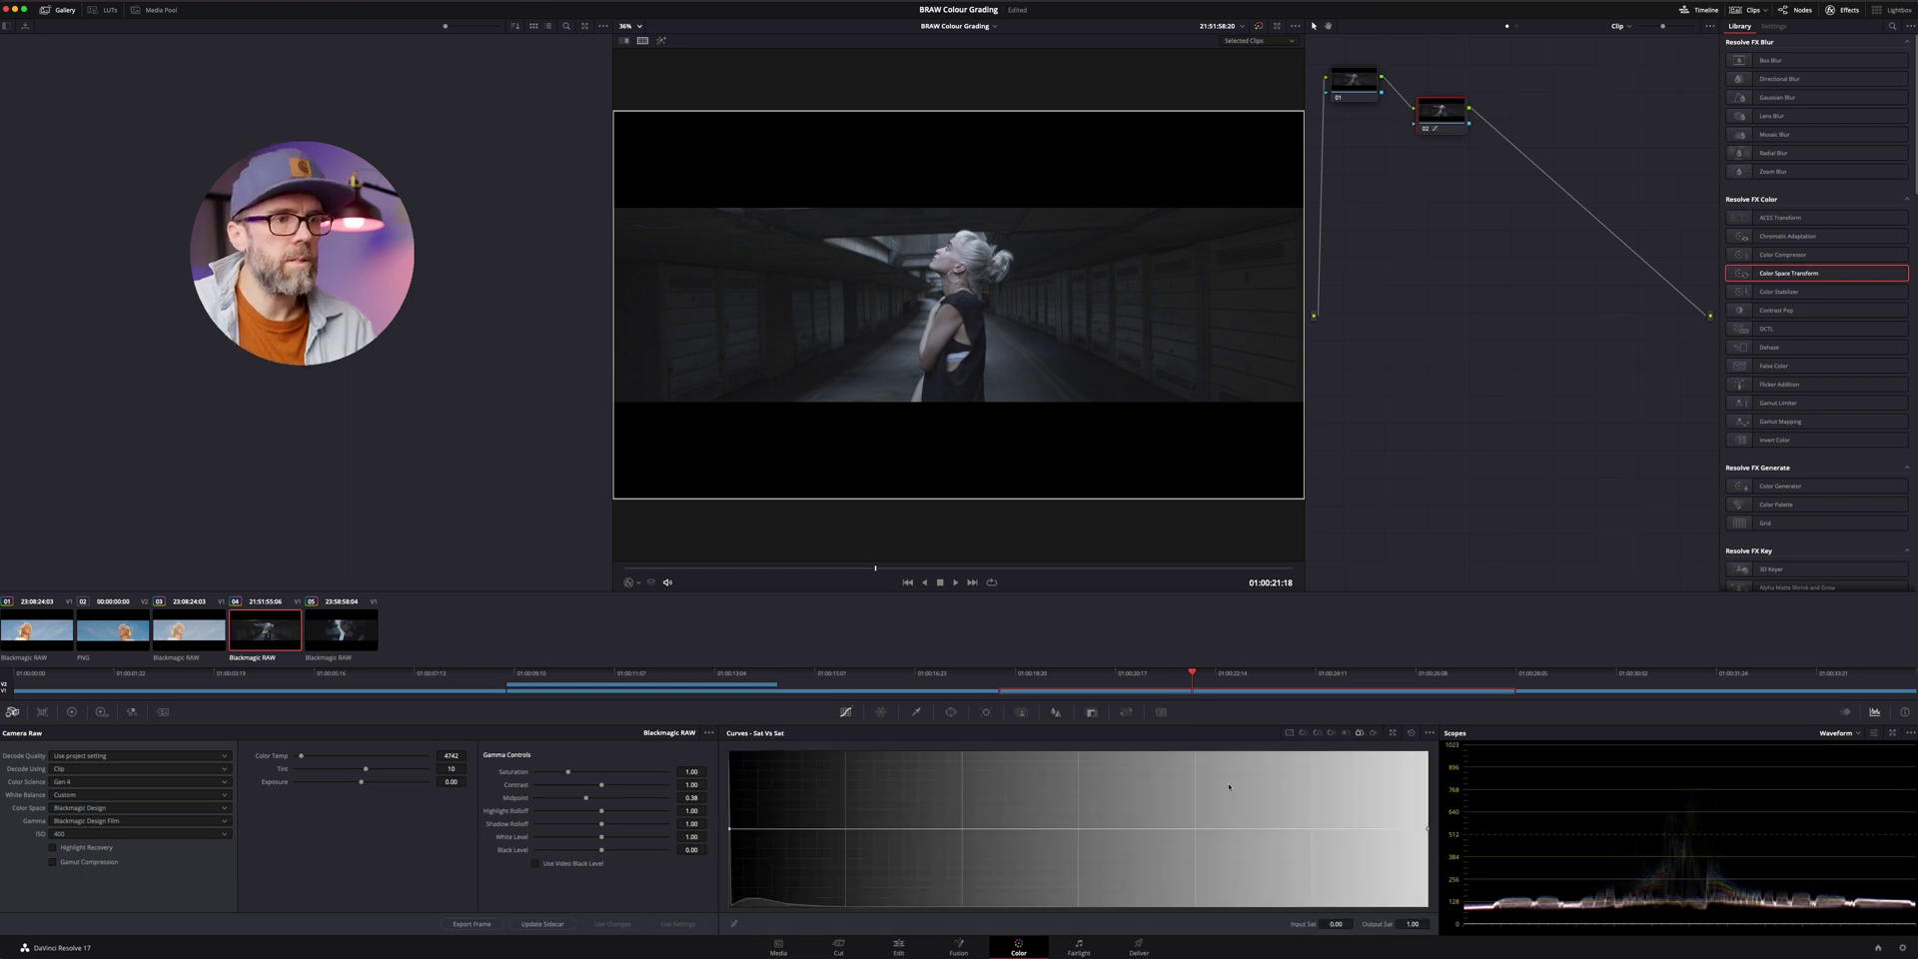
pyautogui.moveTo(729, 828); pyautogui.dragTo(729, 785)
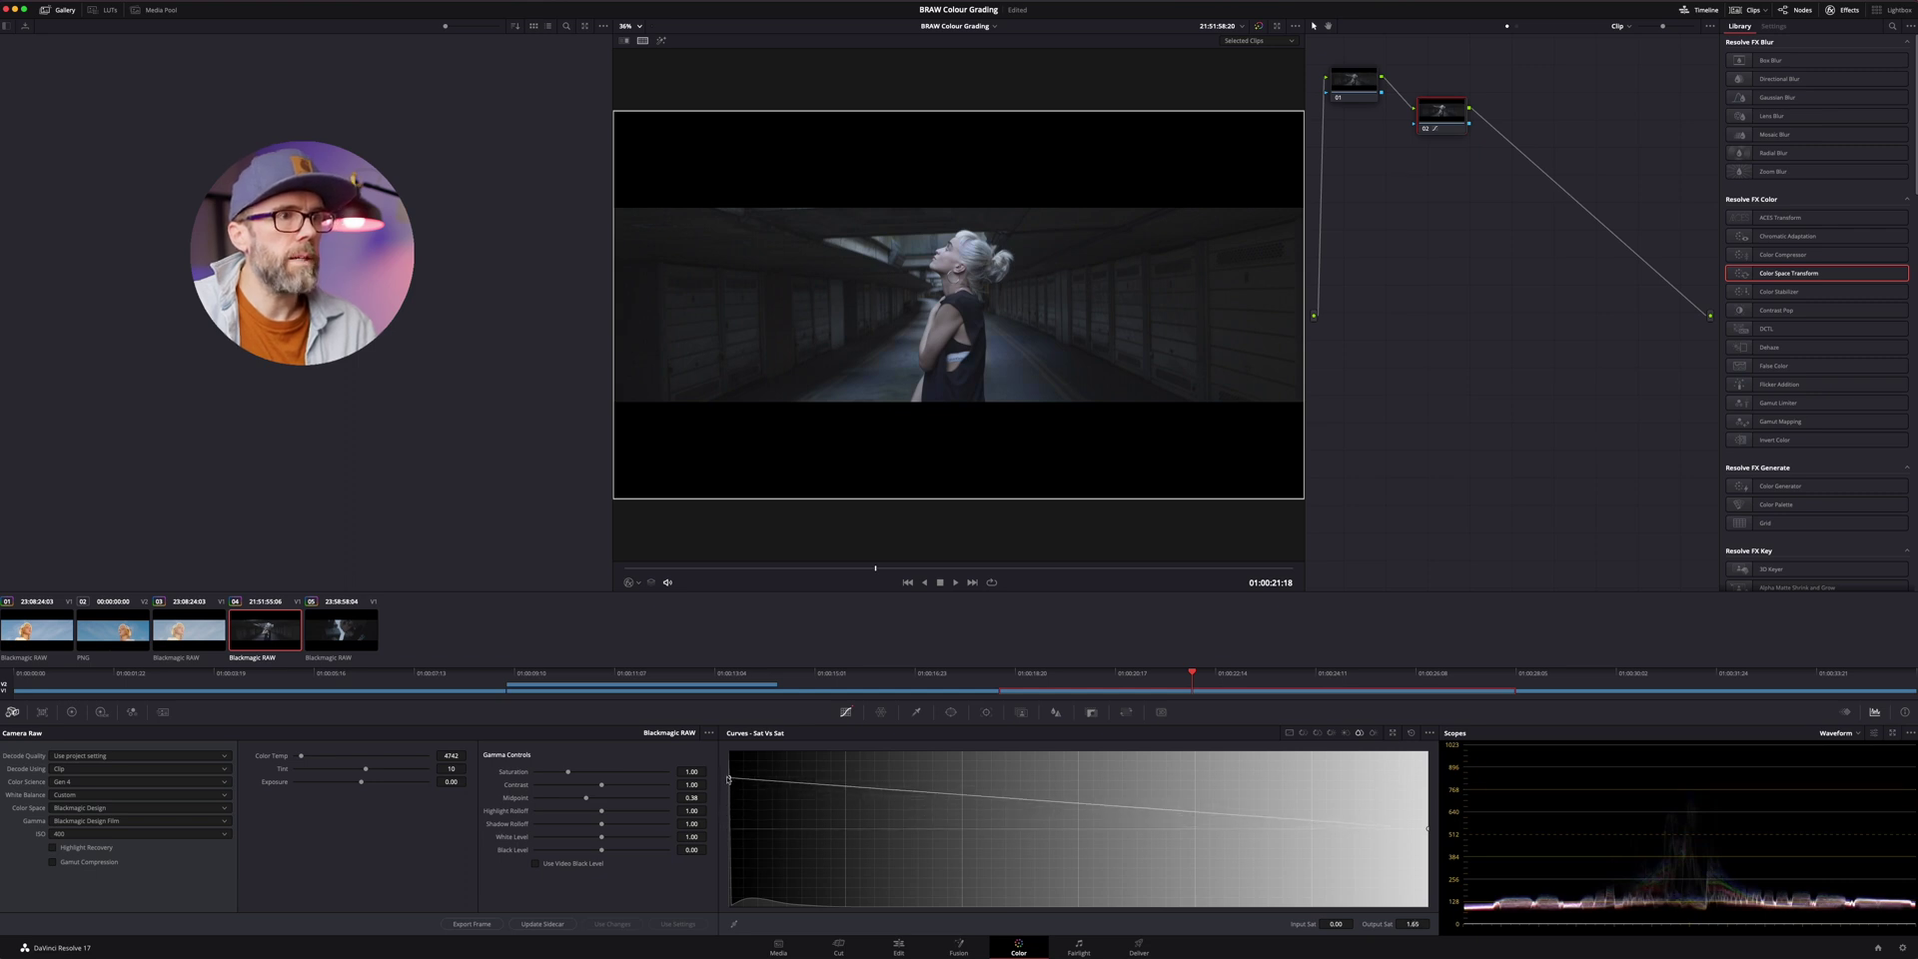
pyautogui.moveTo(964, 791); pyautogui.dragTo(967, 785)
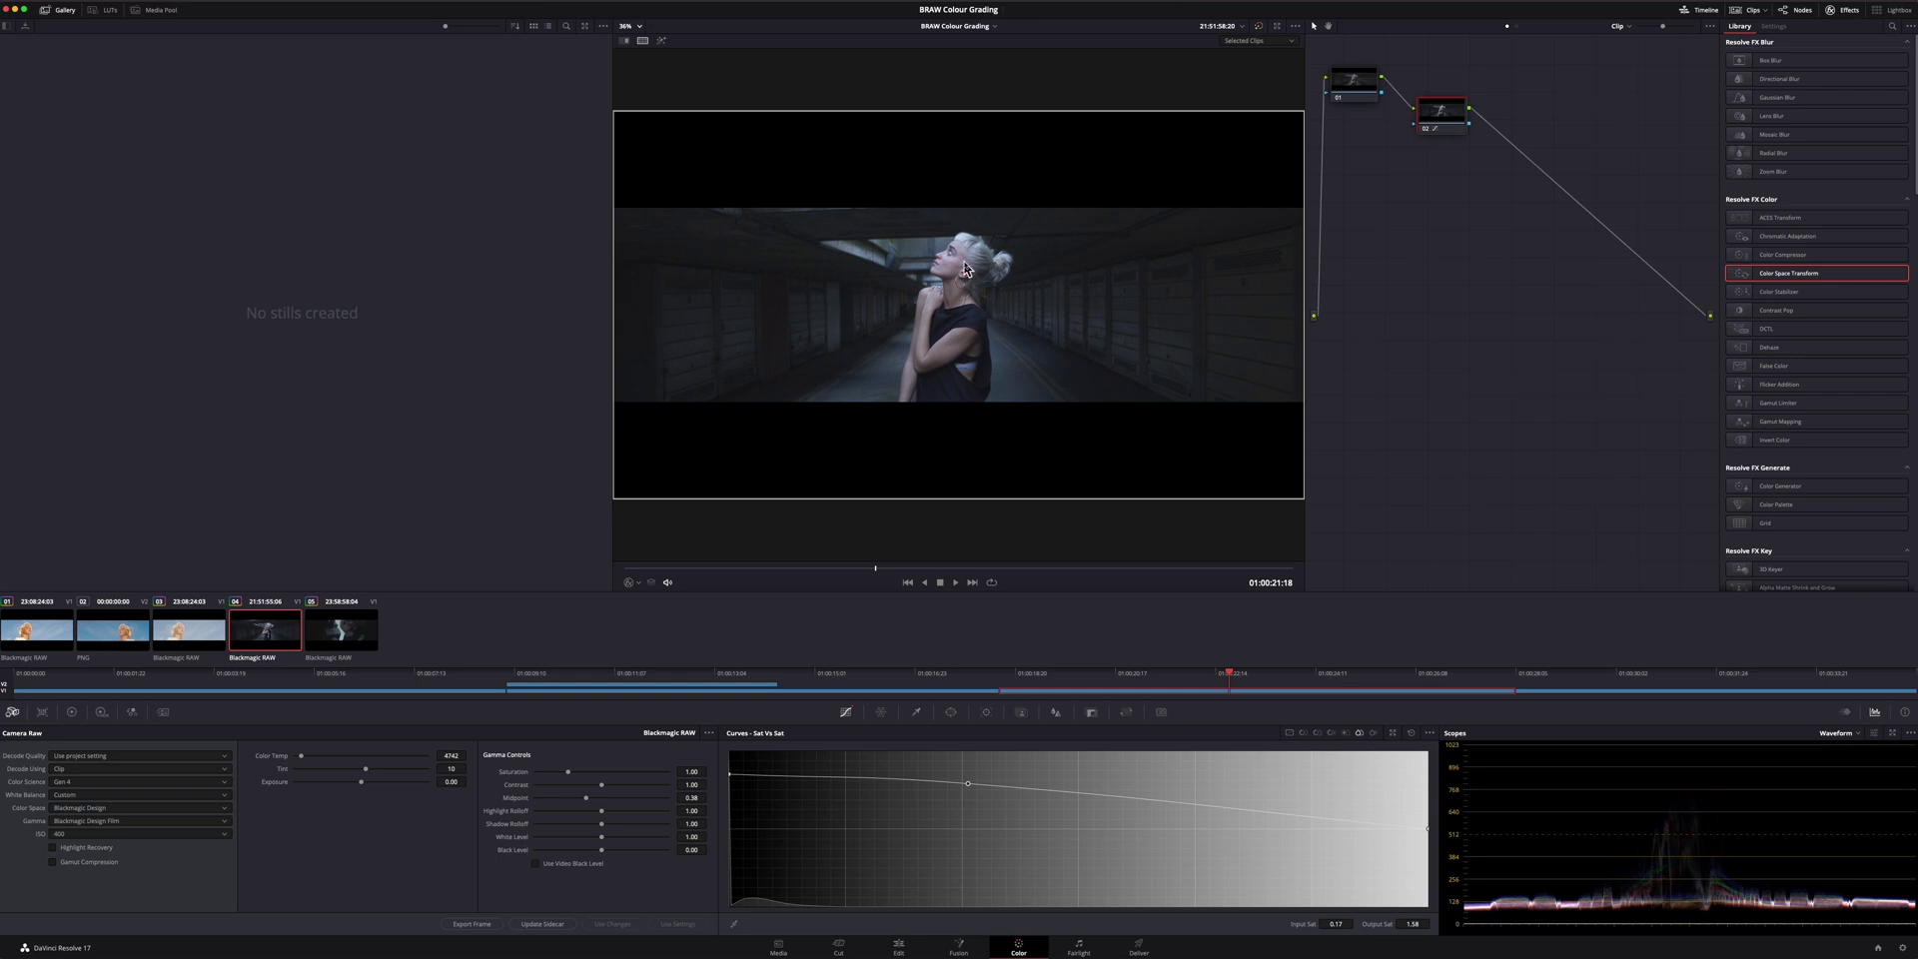
# On the Edit page, place a Screen Shot from the Reference Grades bin onto V2 above the corridor clip.
pyautogui.click(888, 945)
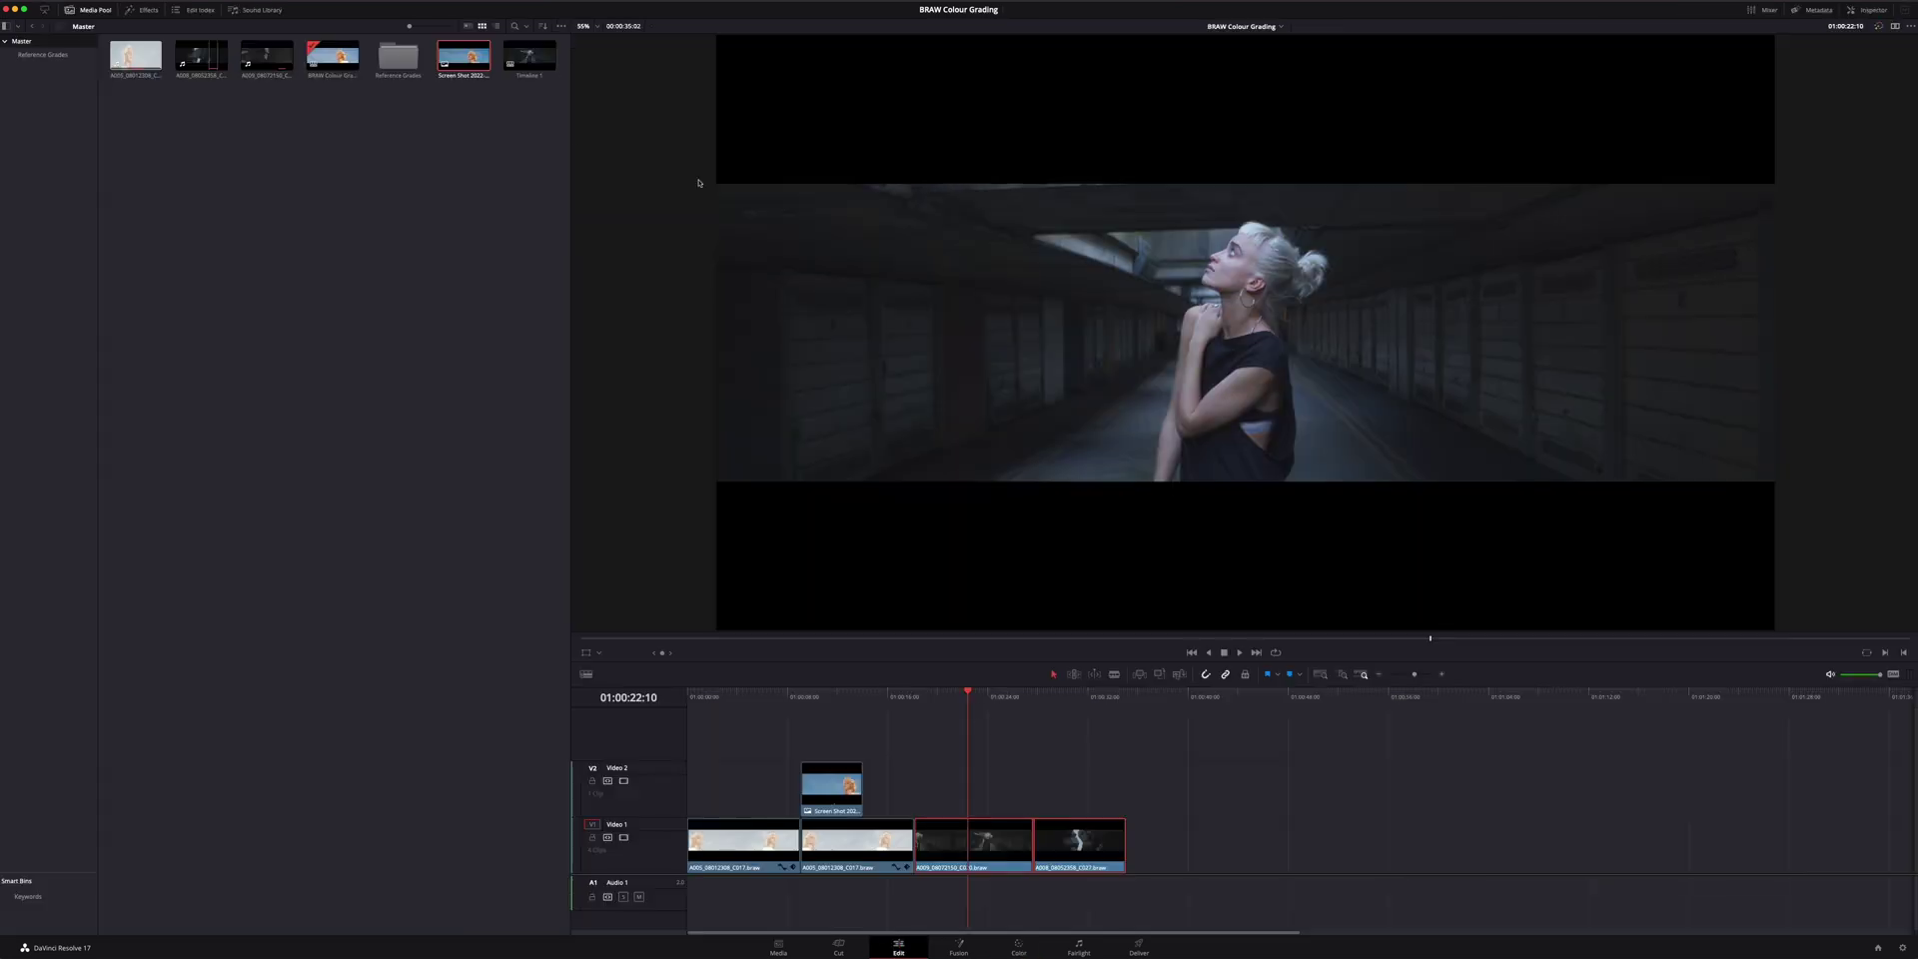
pyautogui.click(237, 123)
pyautogui.click(39, 56)
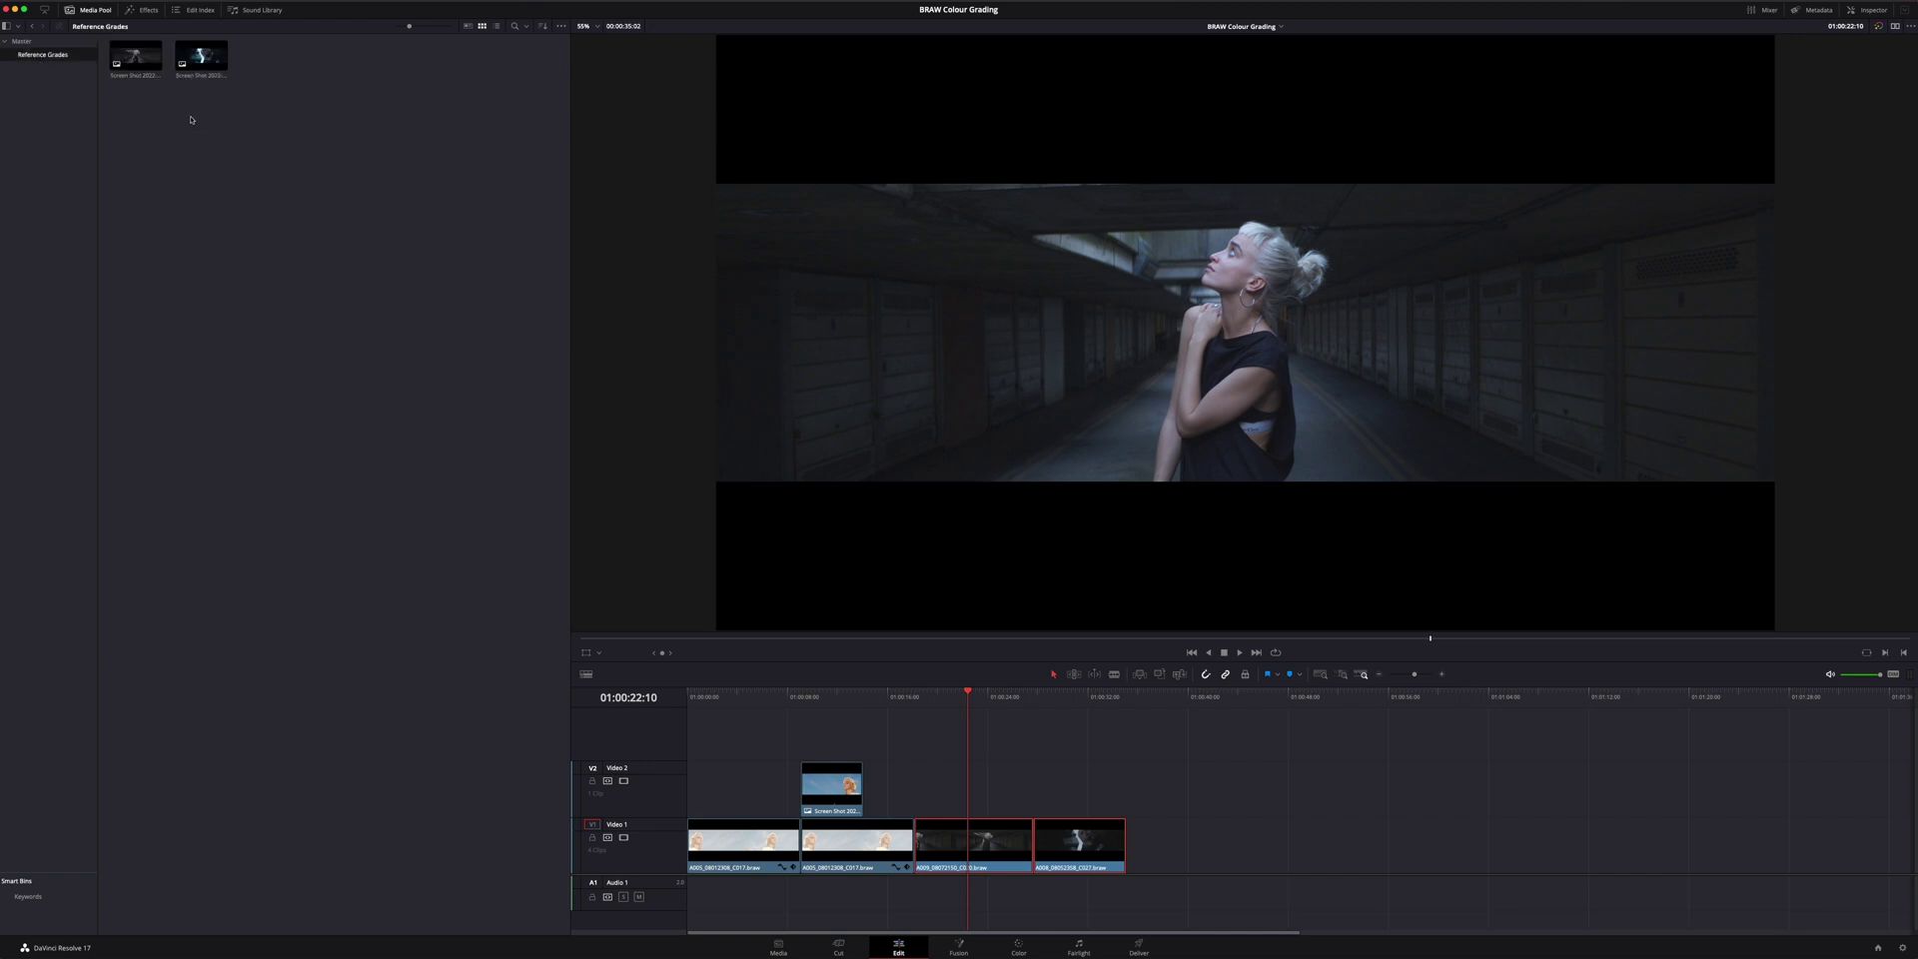
pyautogui.moveTo(140, 61); pyautogui.dragTo(969, 801)
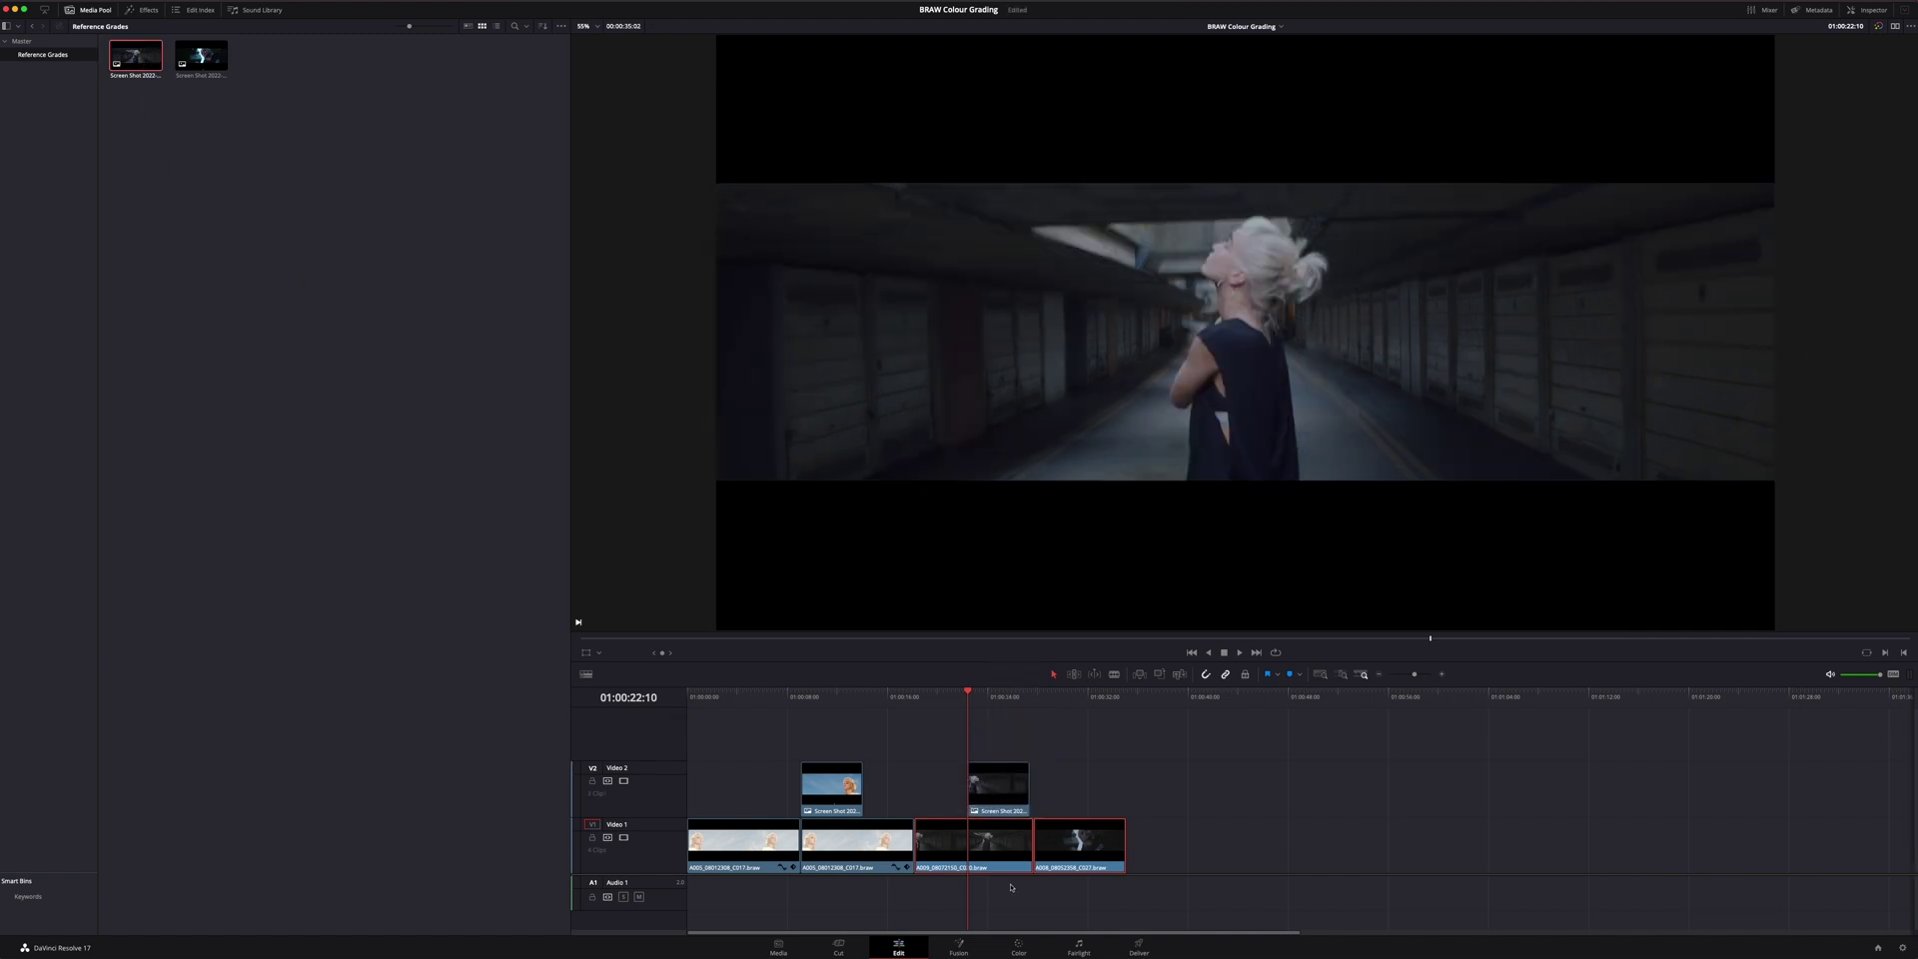
# Compare the tunnel clip with the reference still split-screen in Cinema Viewer, then bring up Log Wheels.
pyautogui.click(1018, 945)
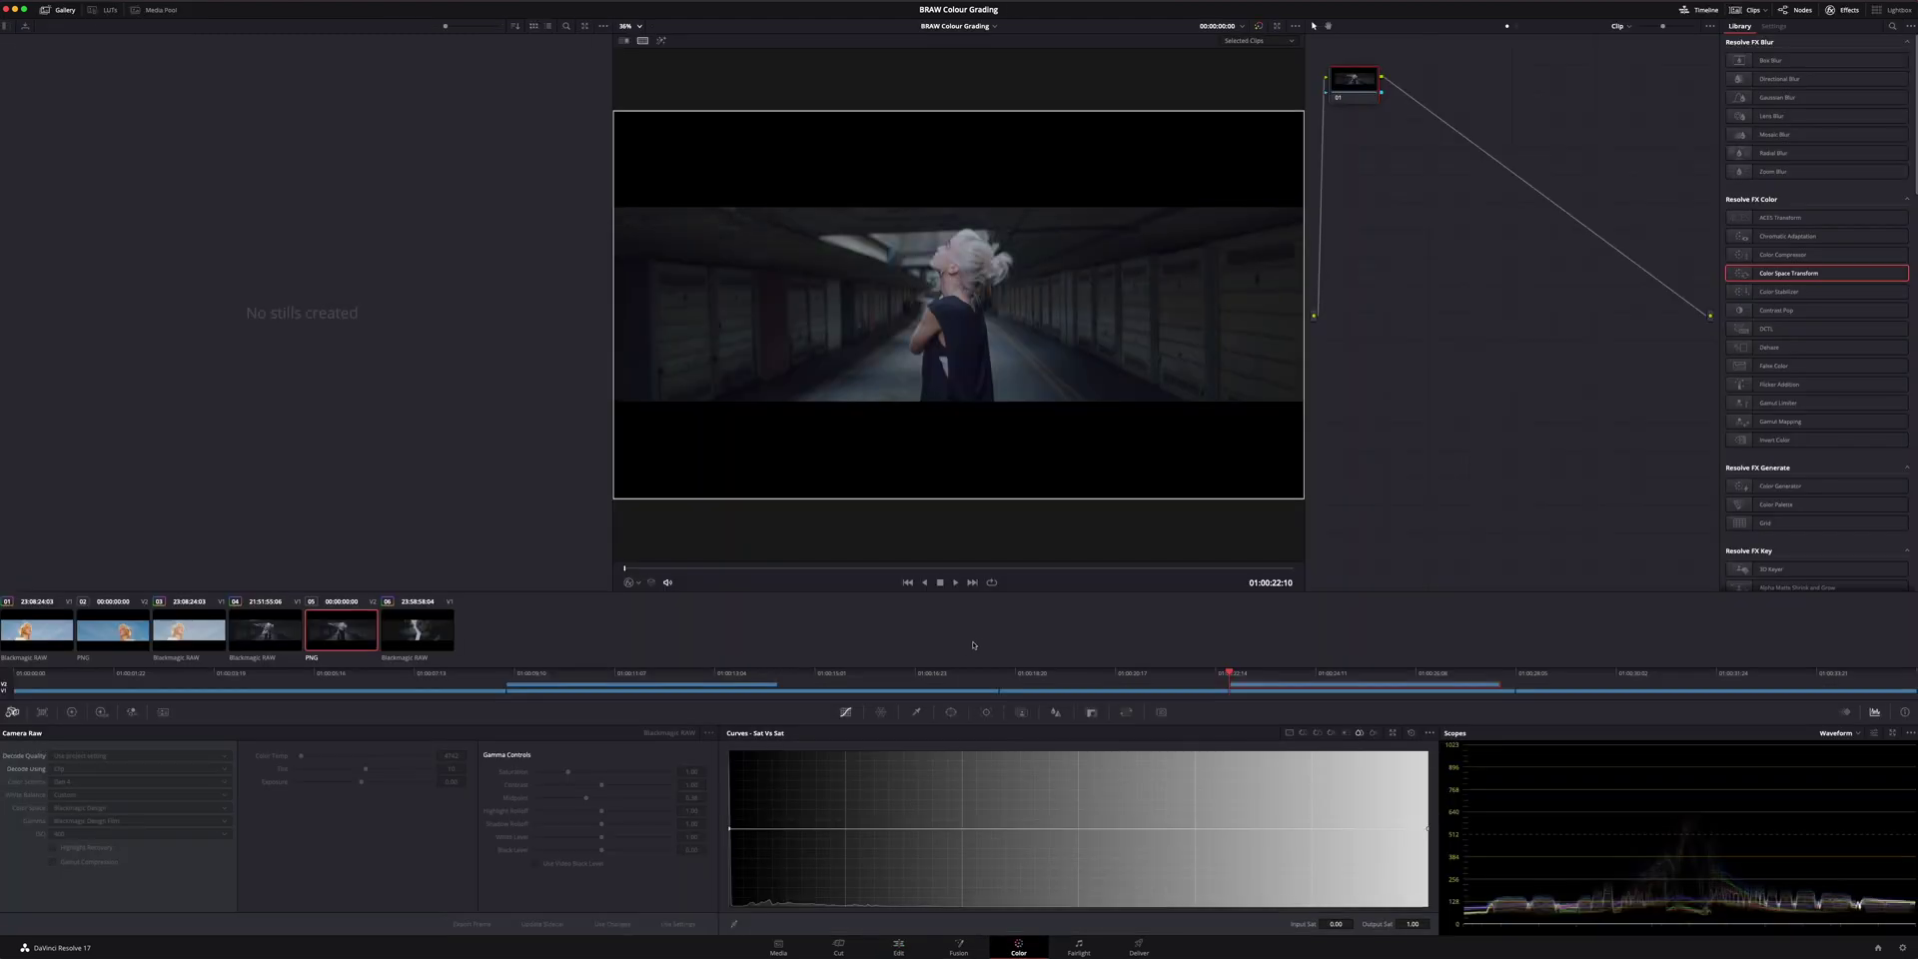
pyautogui.keyDown('super'); pyautogui.click(265, 632); pyautogui.keyUp('super')
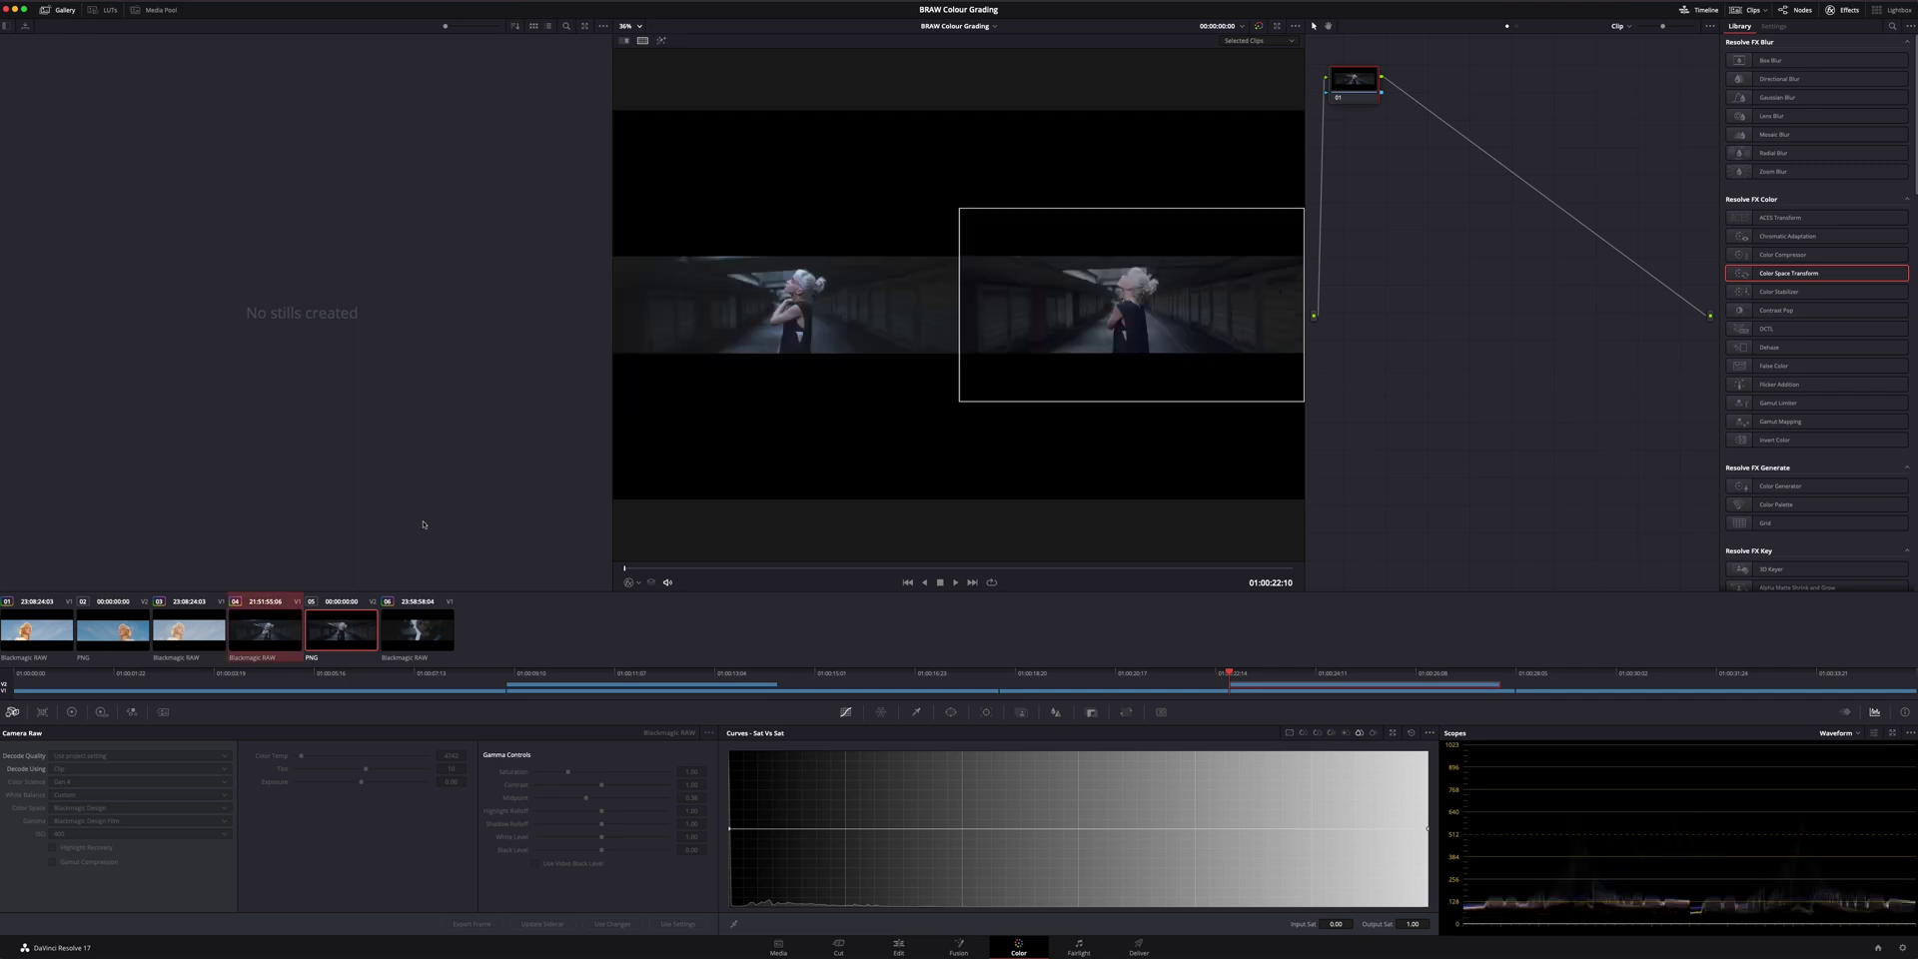
pyautogui.press('super+f')
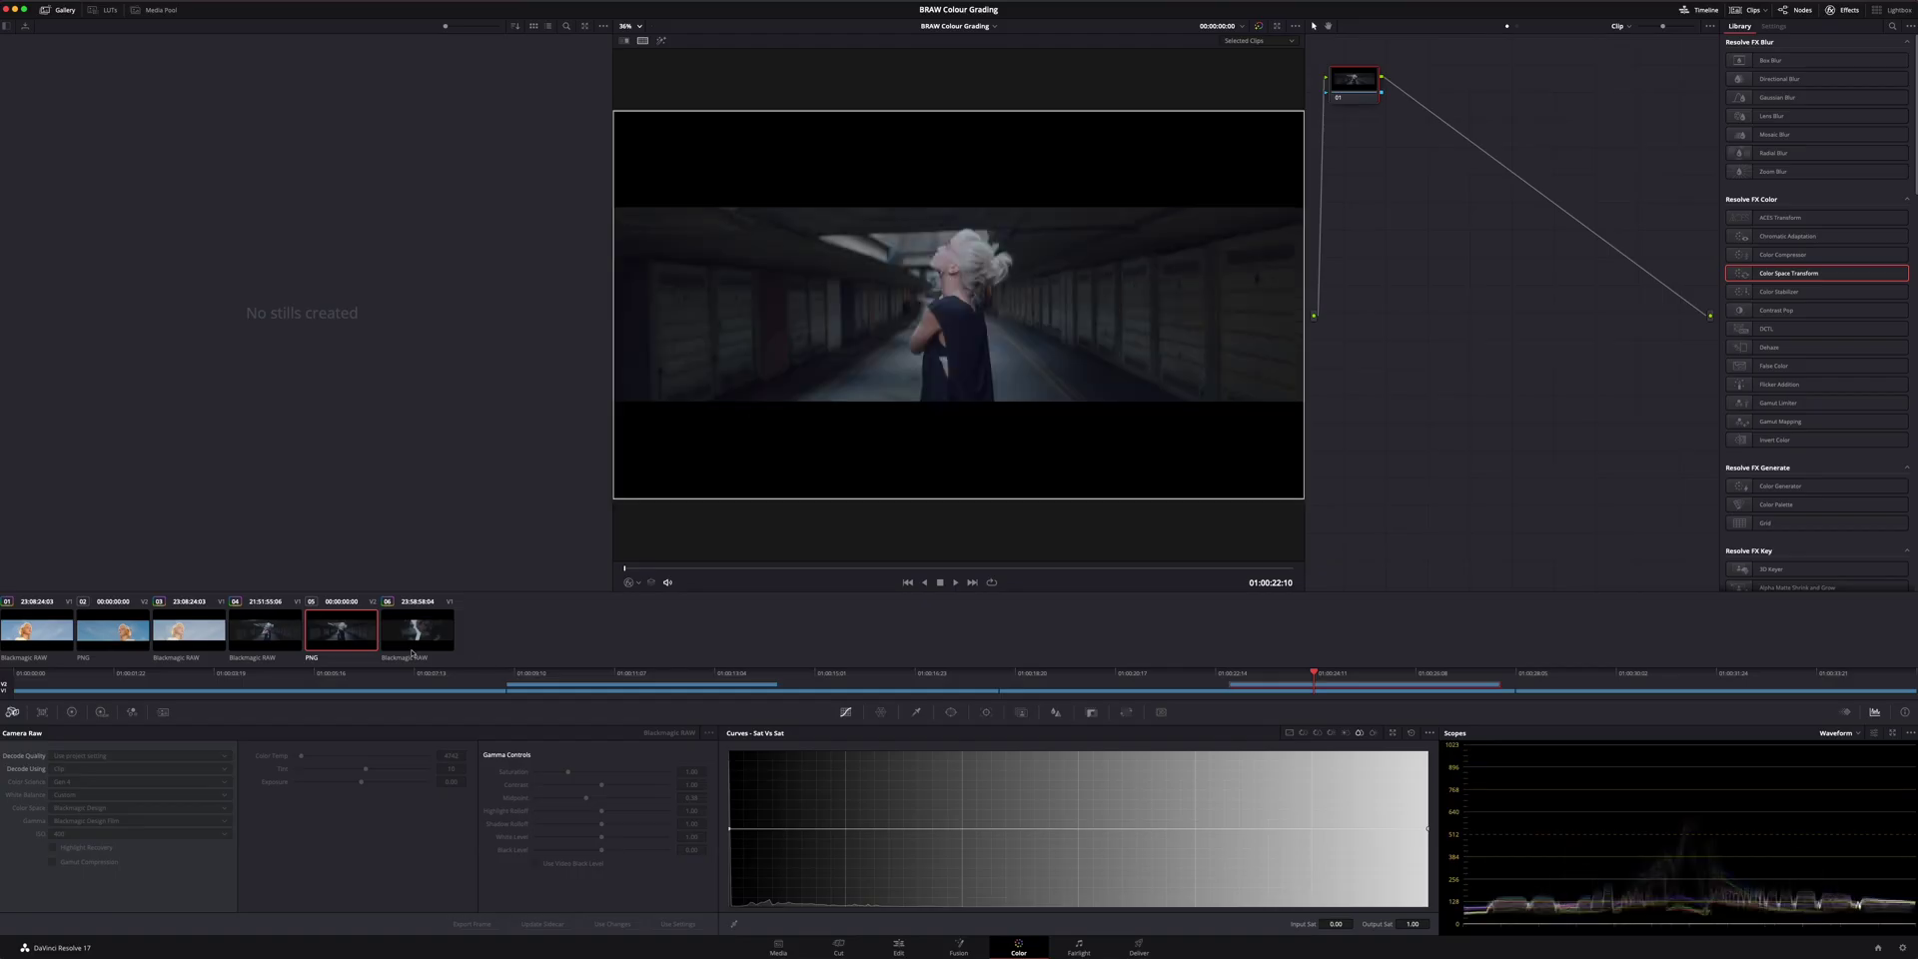
pyautogui.keyDown('super'); pyautogui.click(288, 640); pyautogui.keyUp('super')
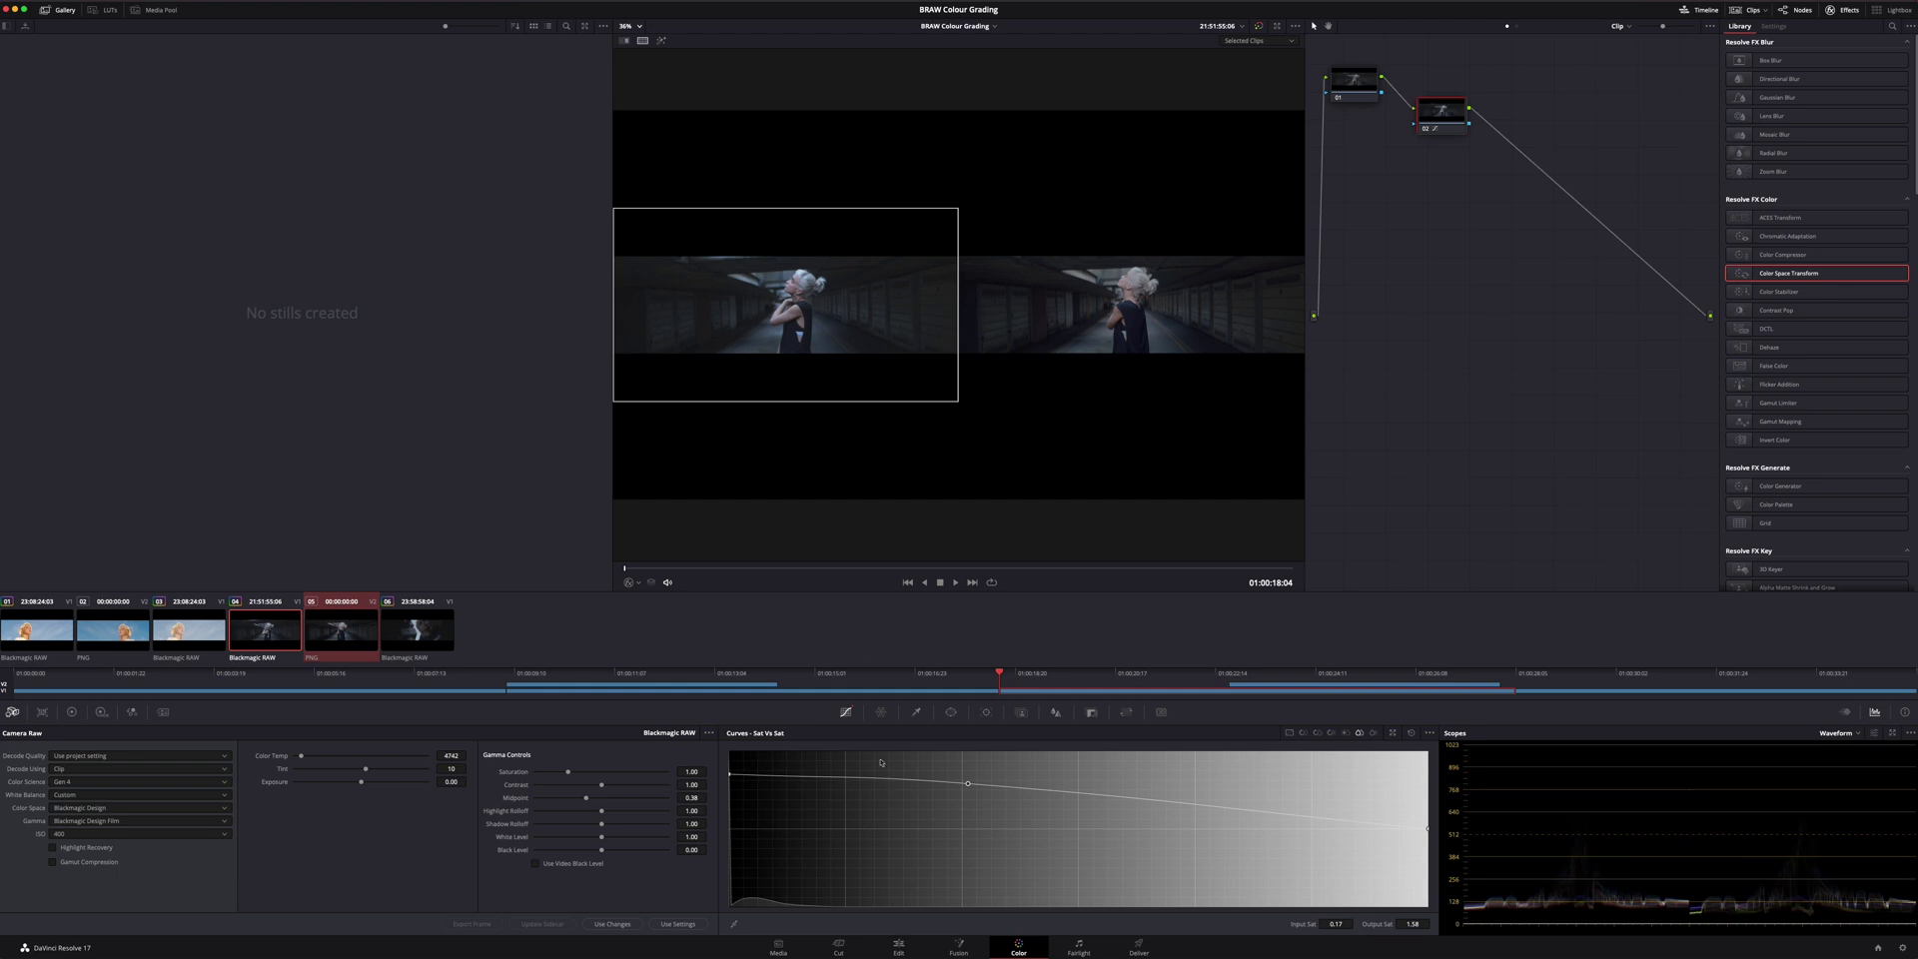
pyautogui.click(72, 712)
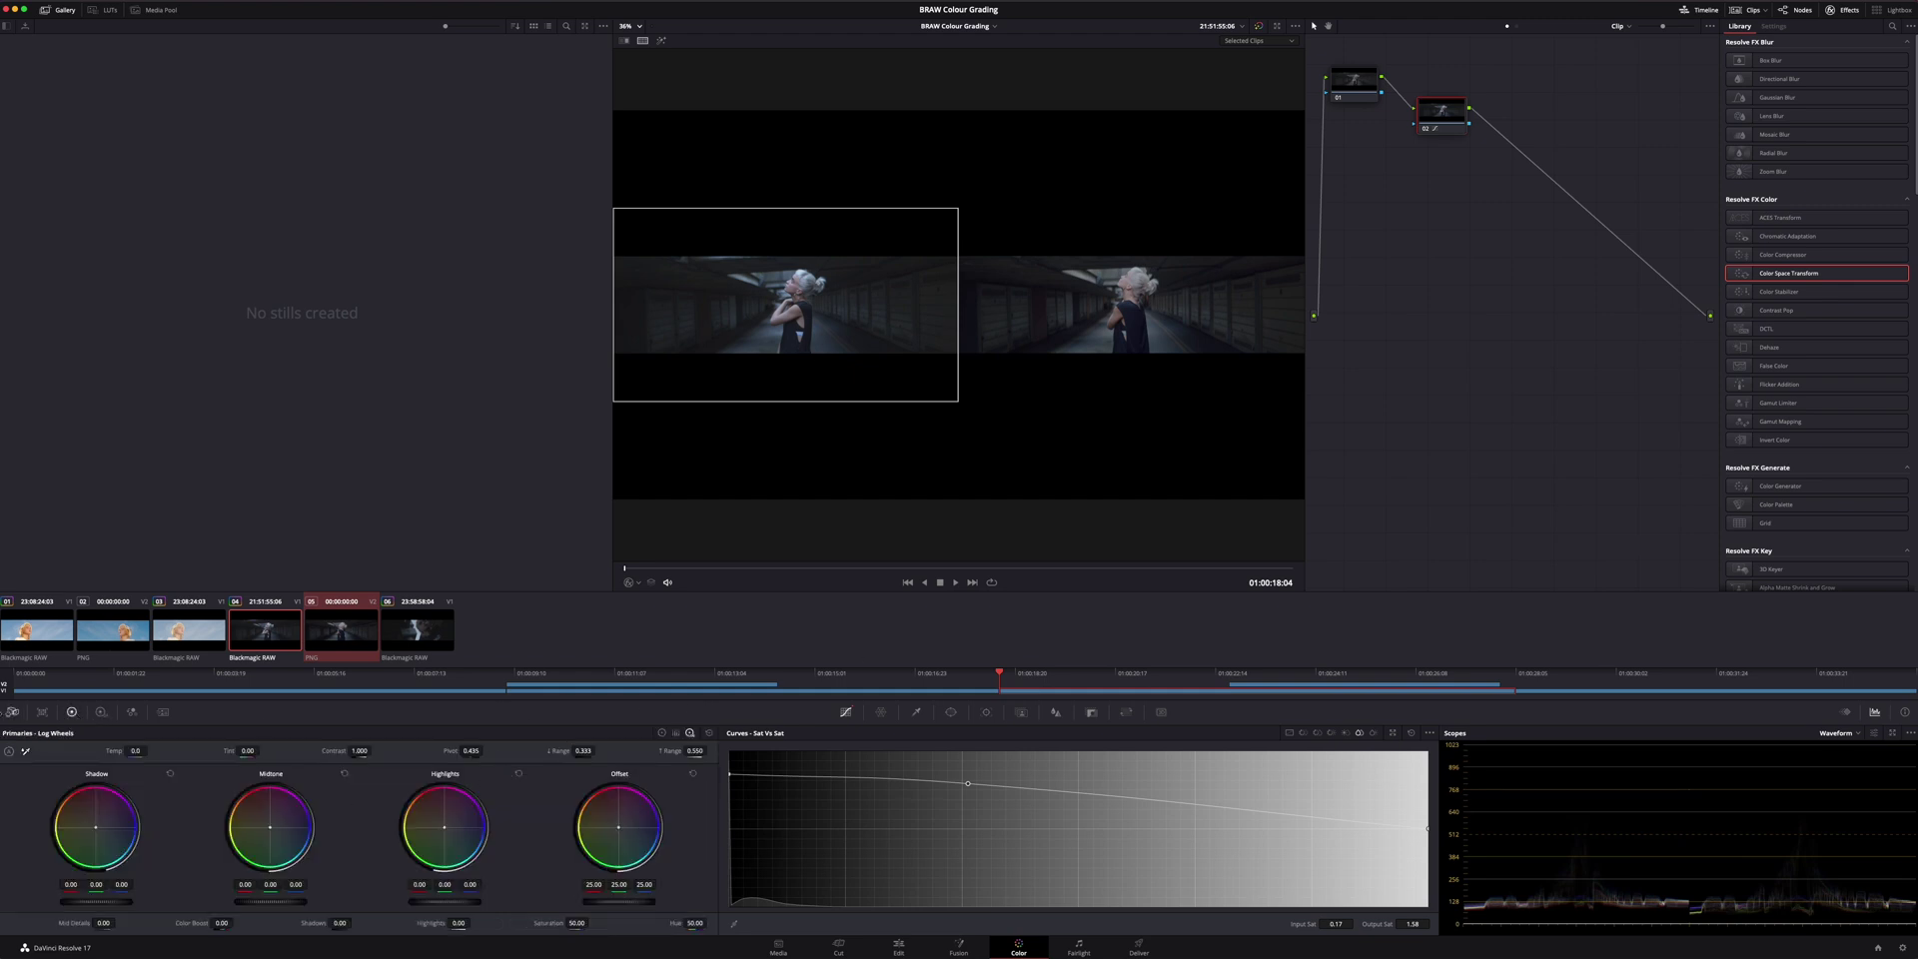
# Raise the tunnel clip's Camera Raw colour temperature from about 4742 to roughly 5400.
pyautogui.click(16, 711)
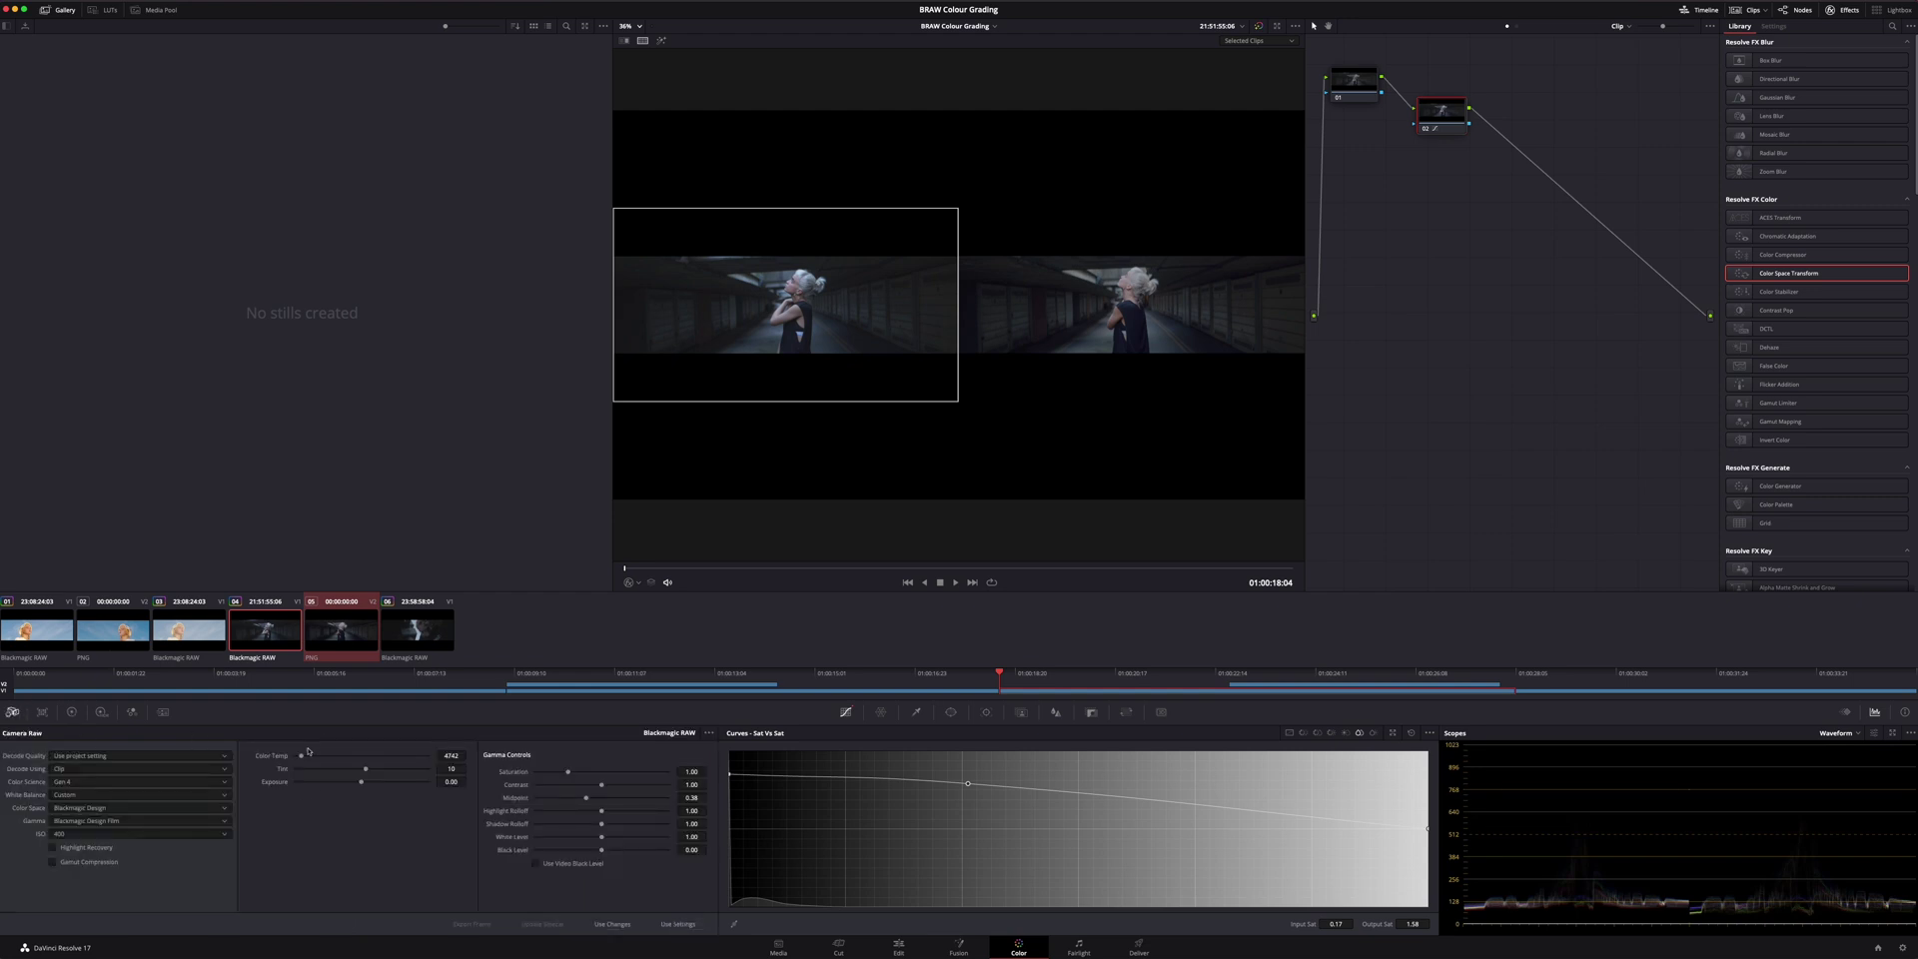
pyautogui.moveTo(451, 755); pyautogui.dragTo(469, 755)
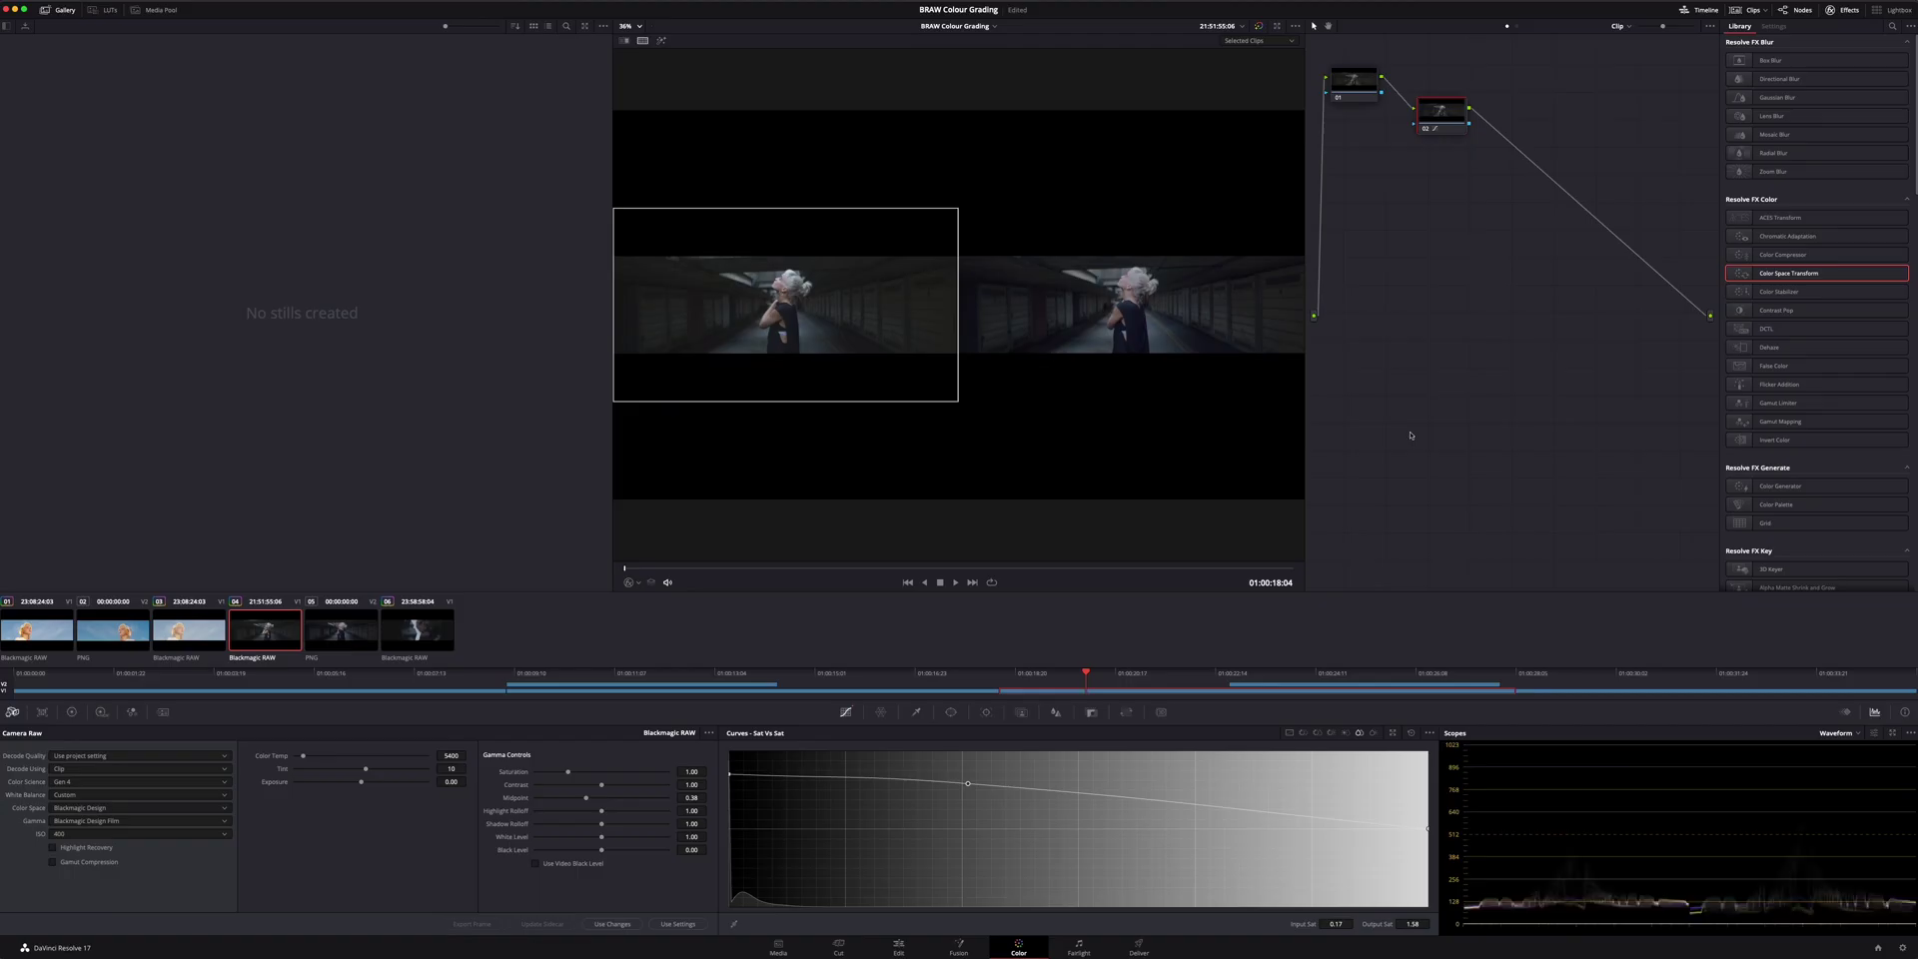
# Lower the Sat vs Sat curve points, left end to about 1.5, then view the reference still full screen.
pyautogui.hotkey('ctrl', 'alt', 'w')
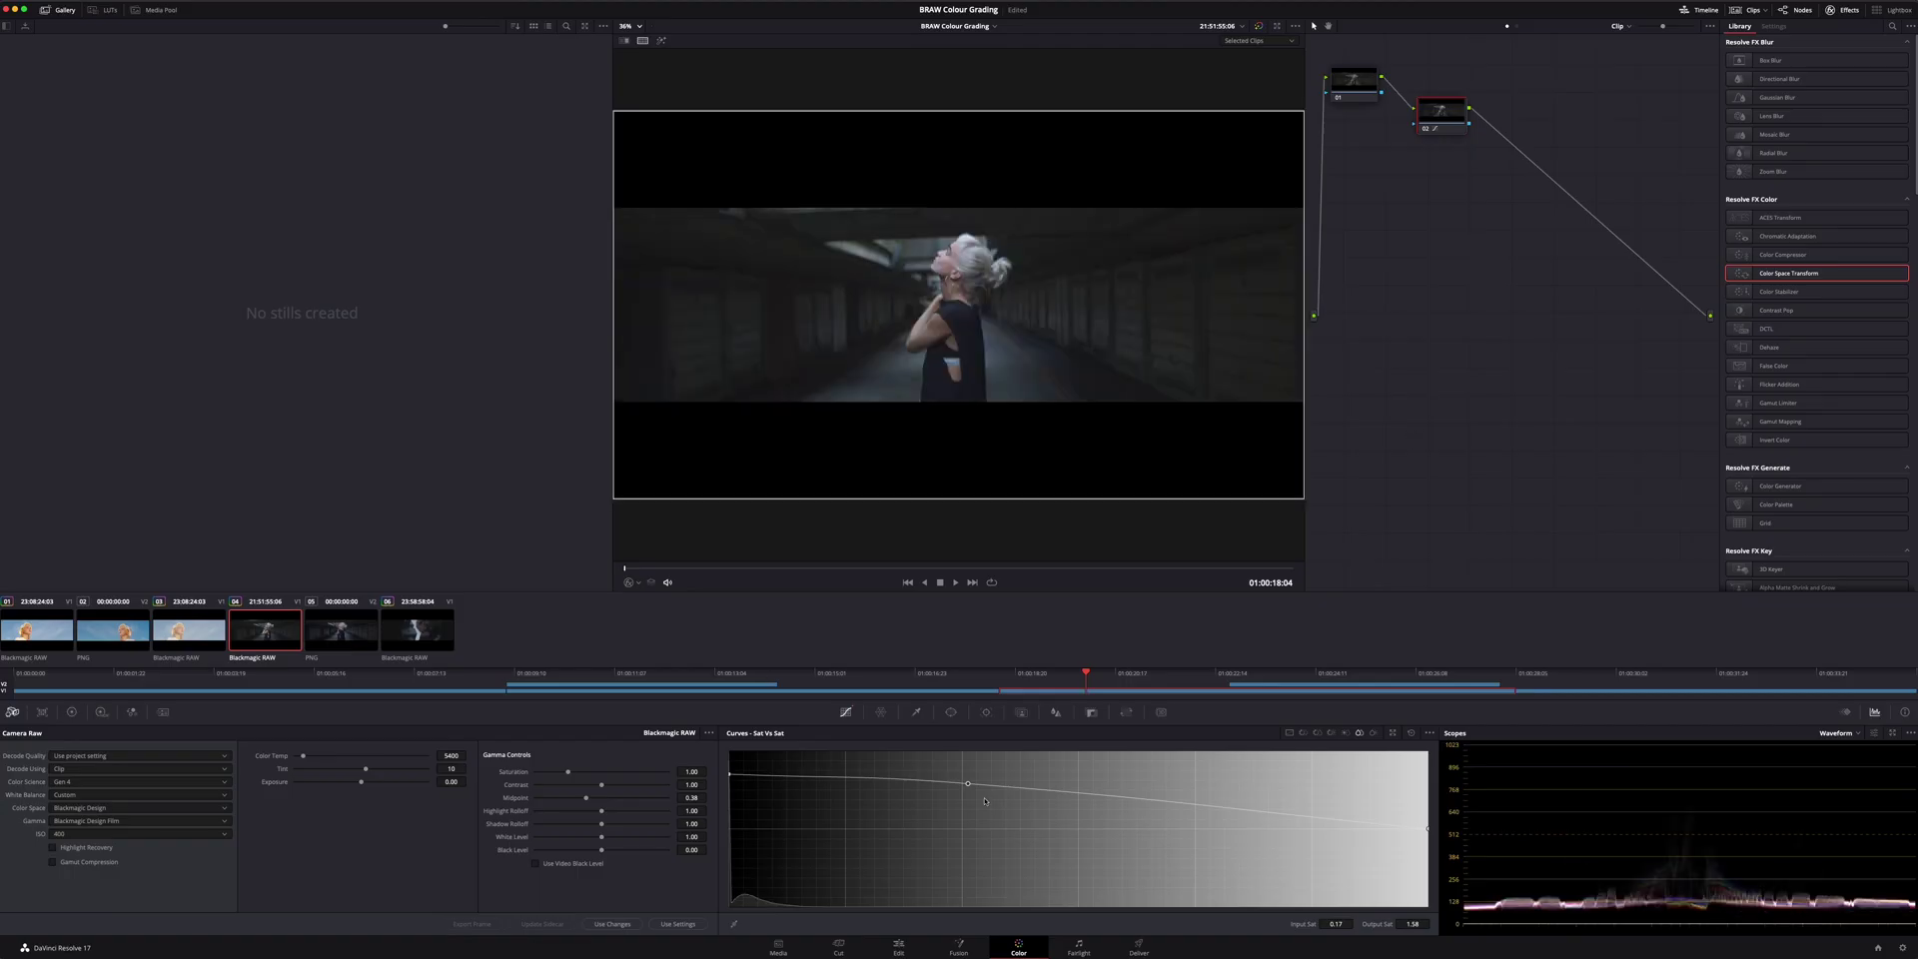
pyautogui.moveTo(969, 798); pyautogui.dragTo(962, 809)
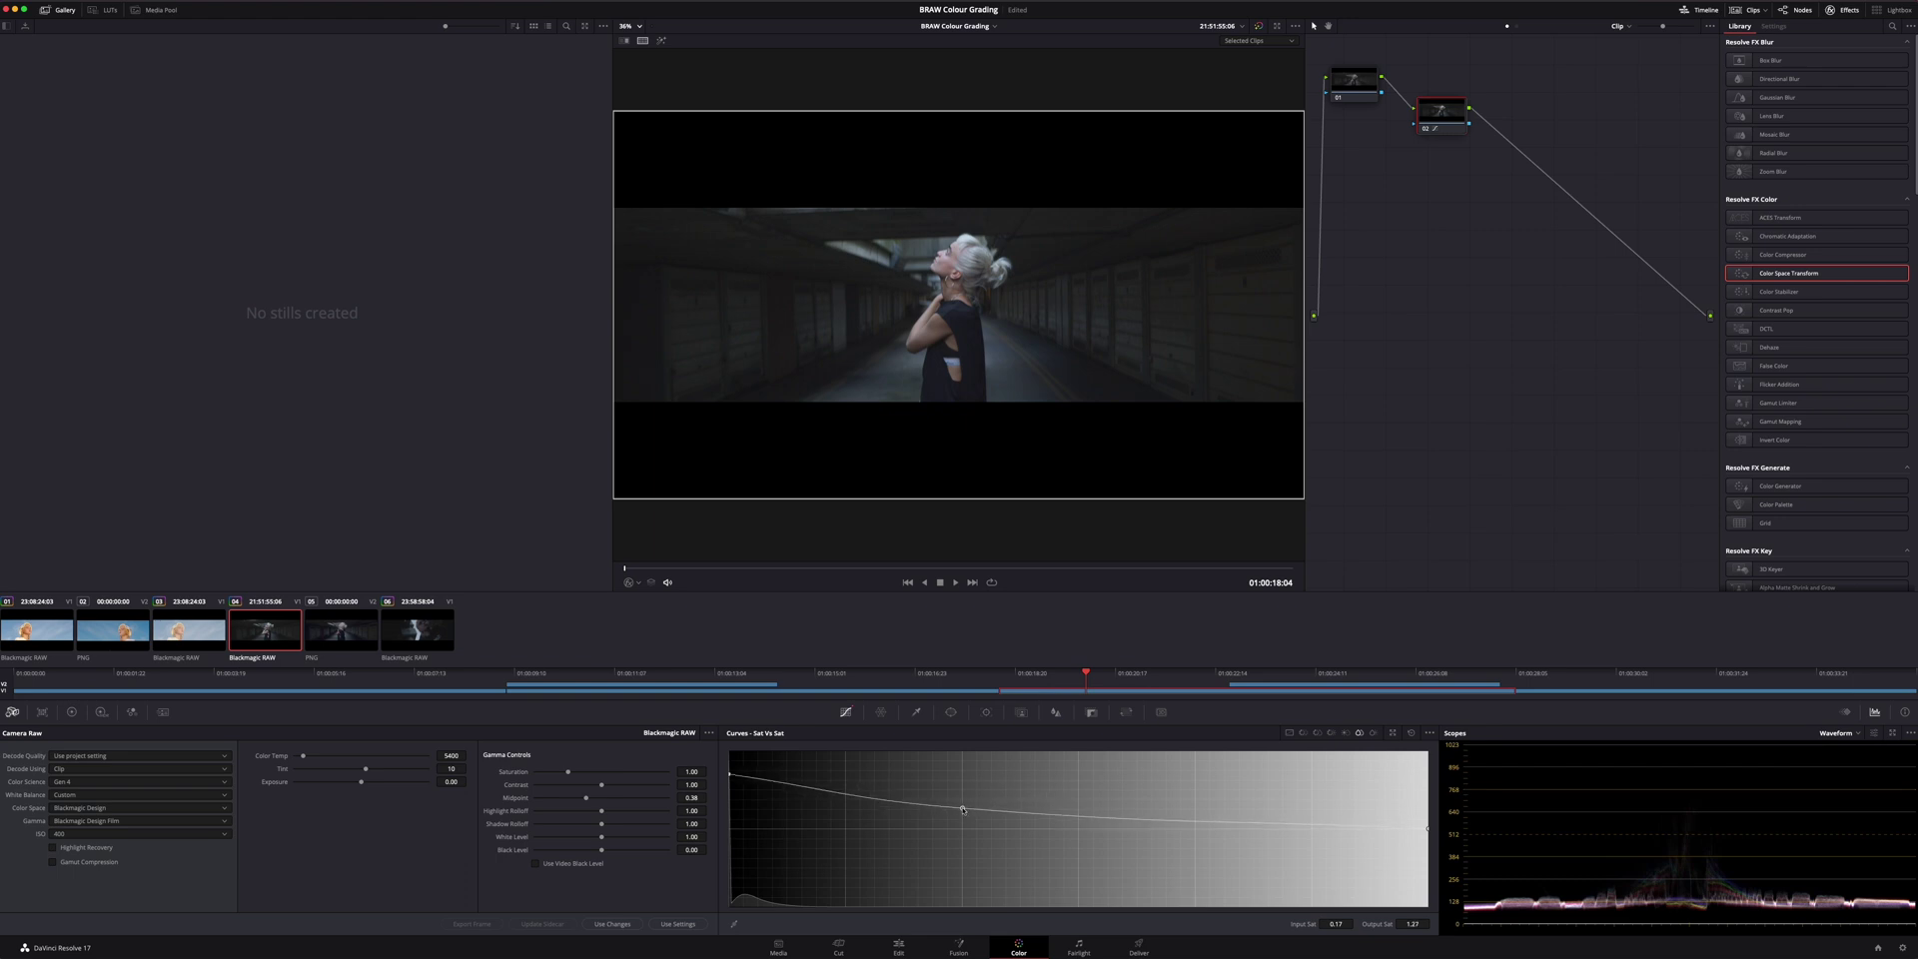
pyautogui.moveTo(731, 782); pyautogui.dragTo(731, 791)
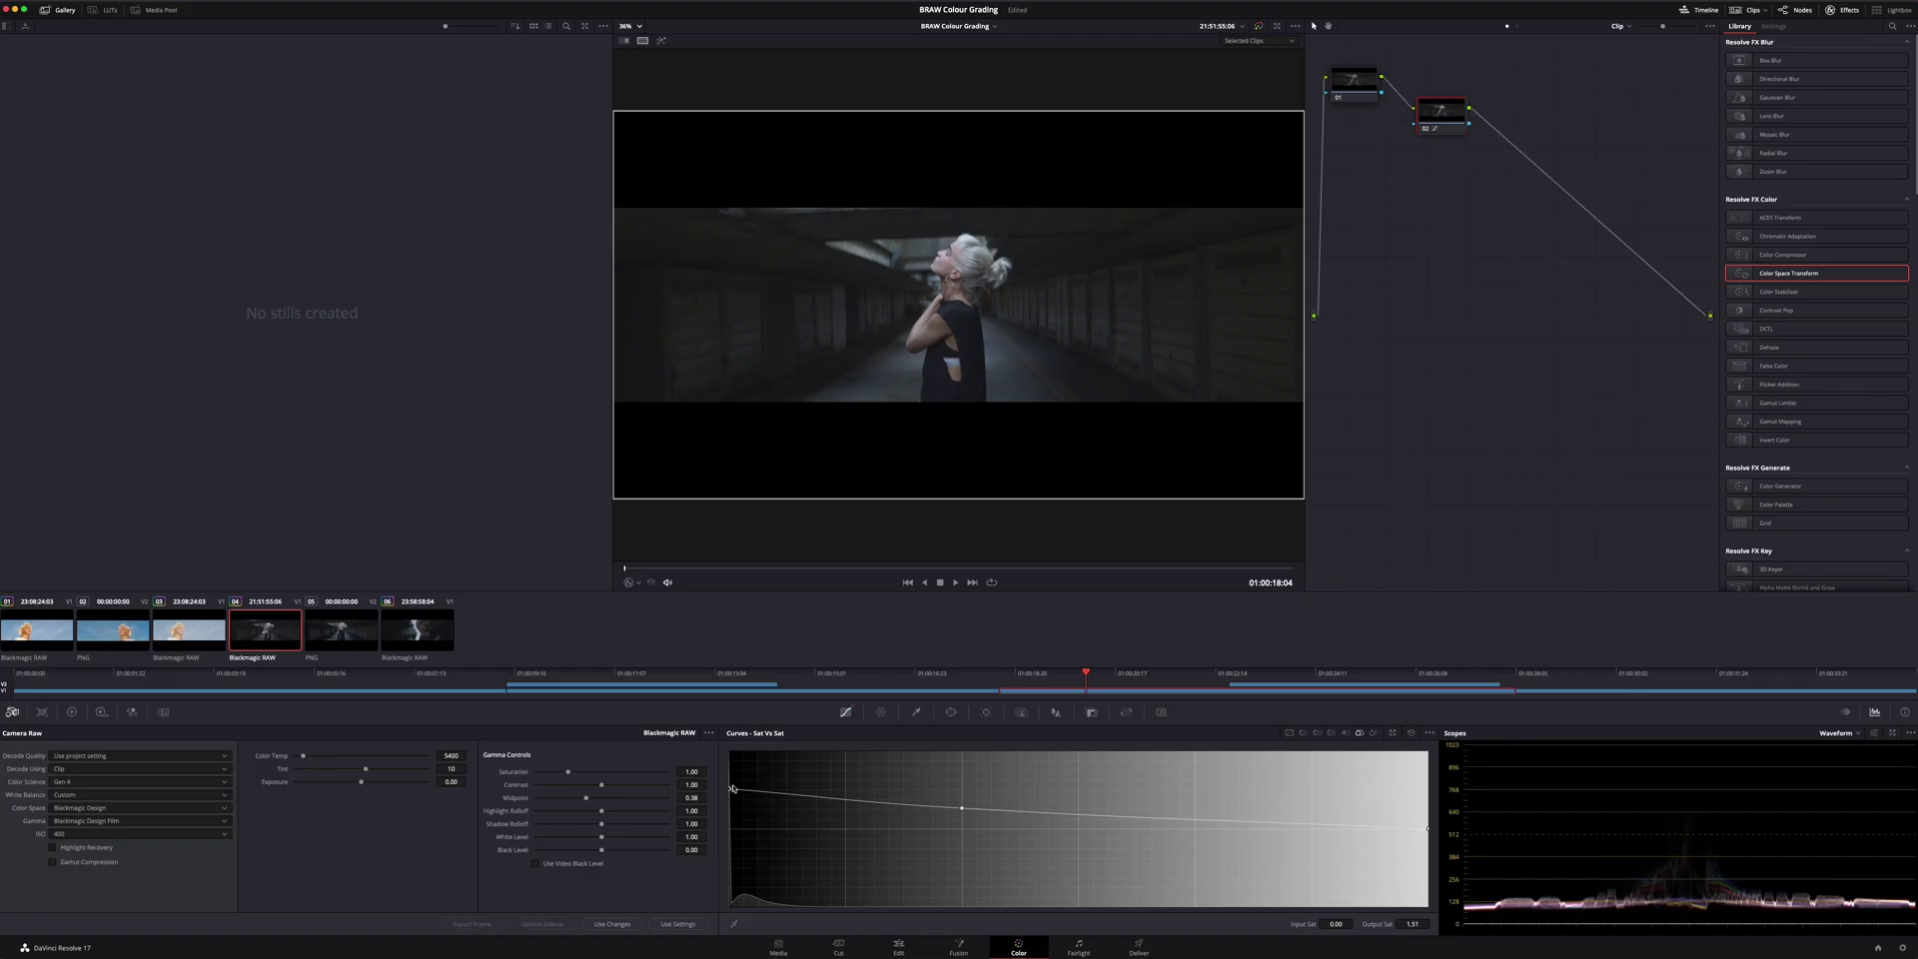
pyautogui.click(356, 636)
pyautogui.press('super+f')
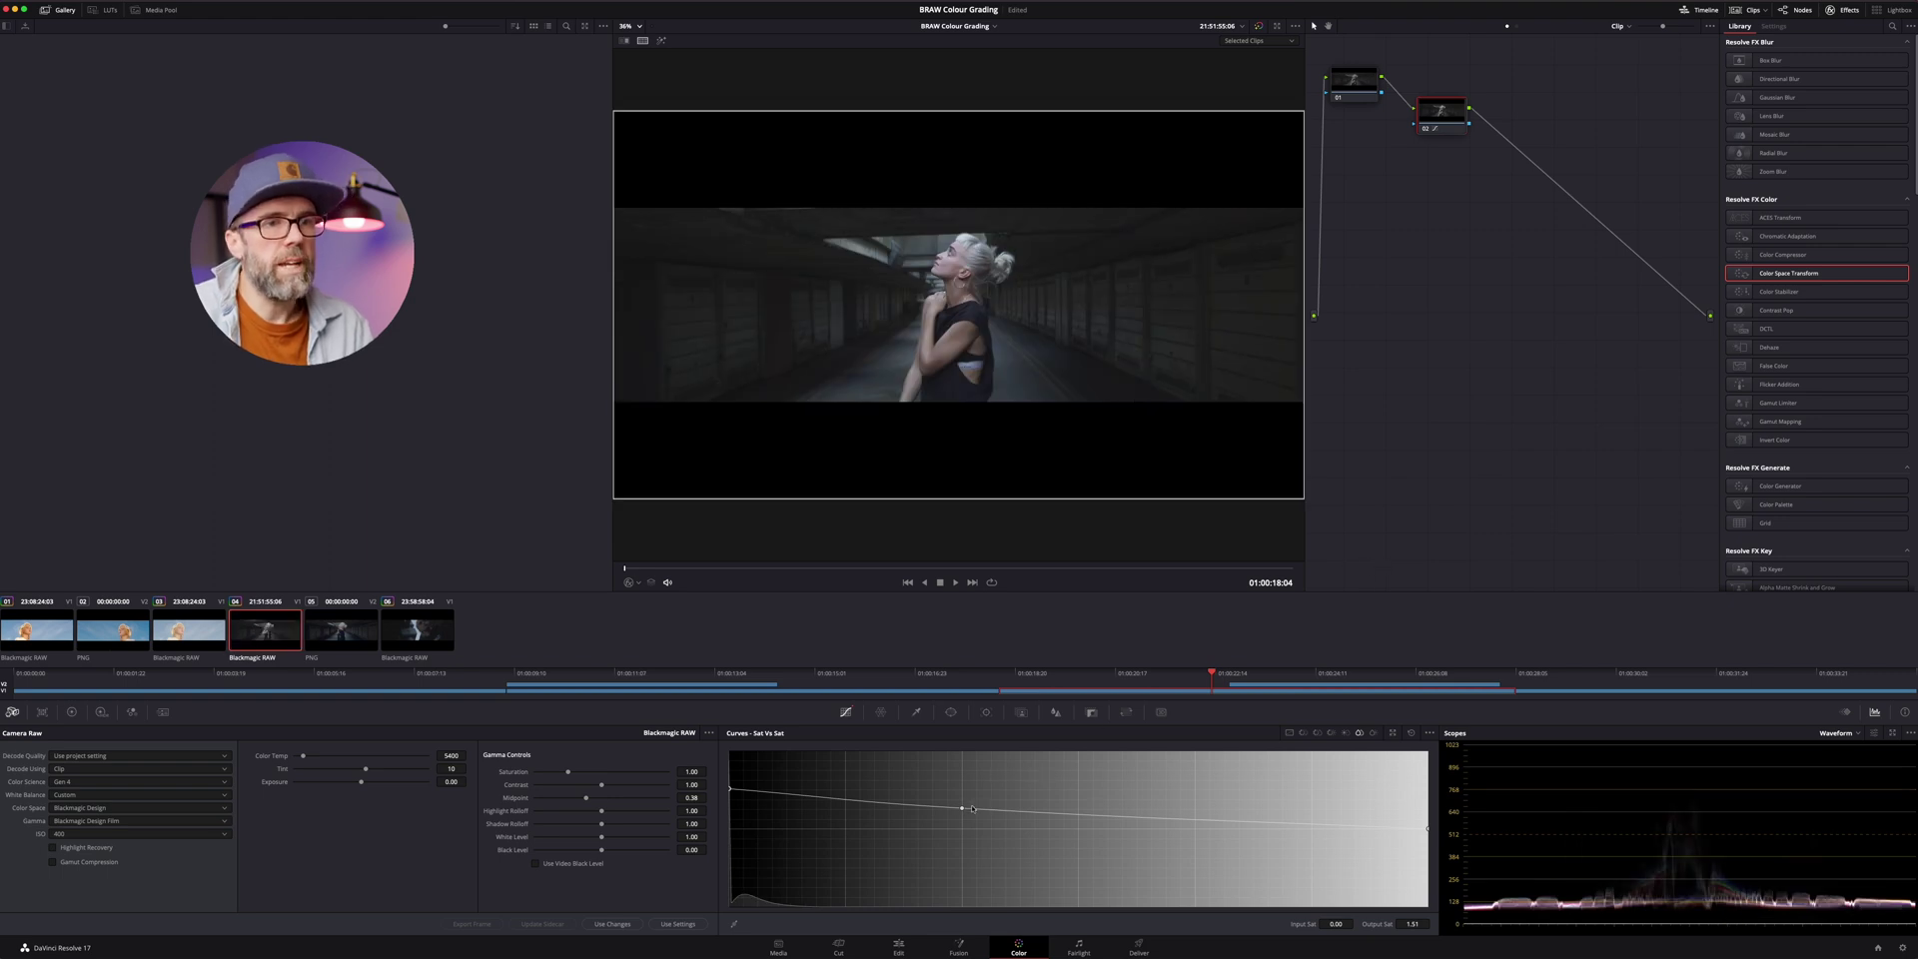
# Select the last RAW clip and add a new corrector node wired after node 01.
pyautogui.click(430, 630)
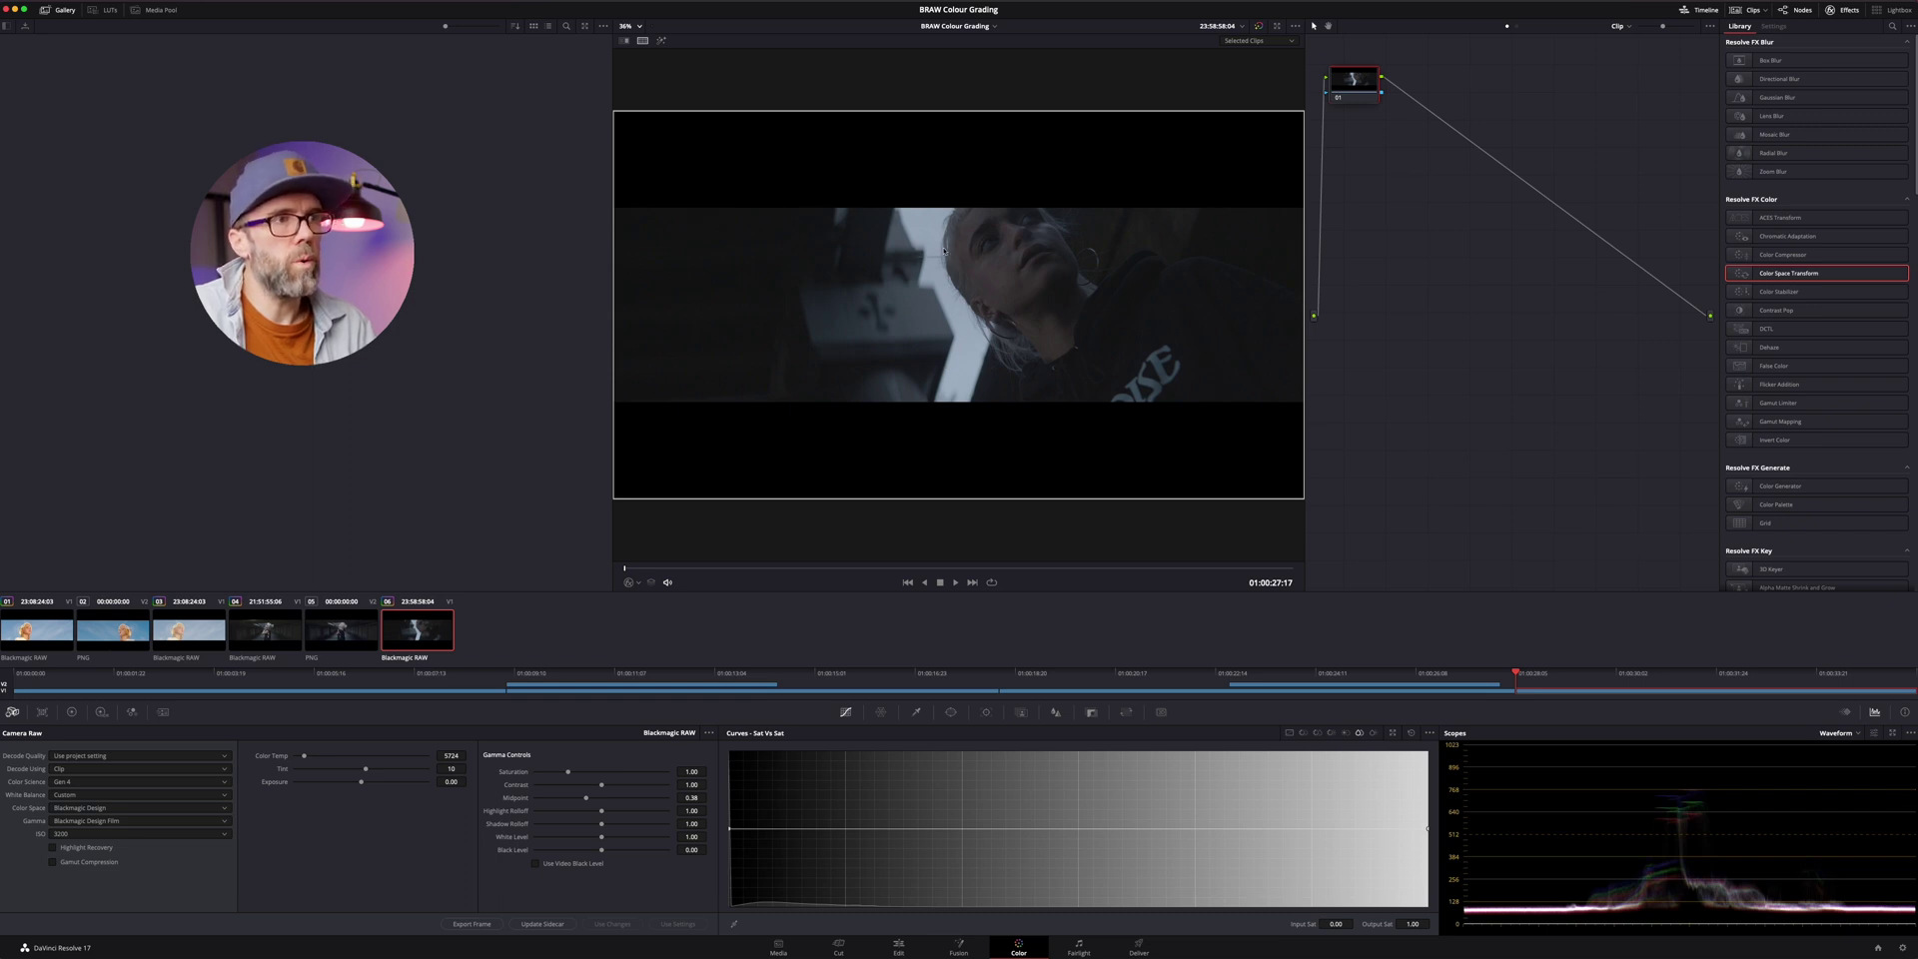
pyautogui.rightClick(1404, 147)
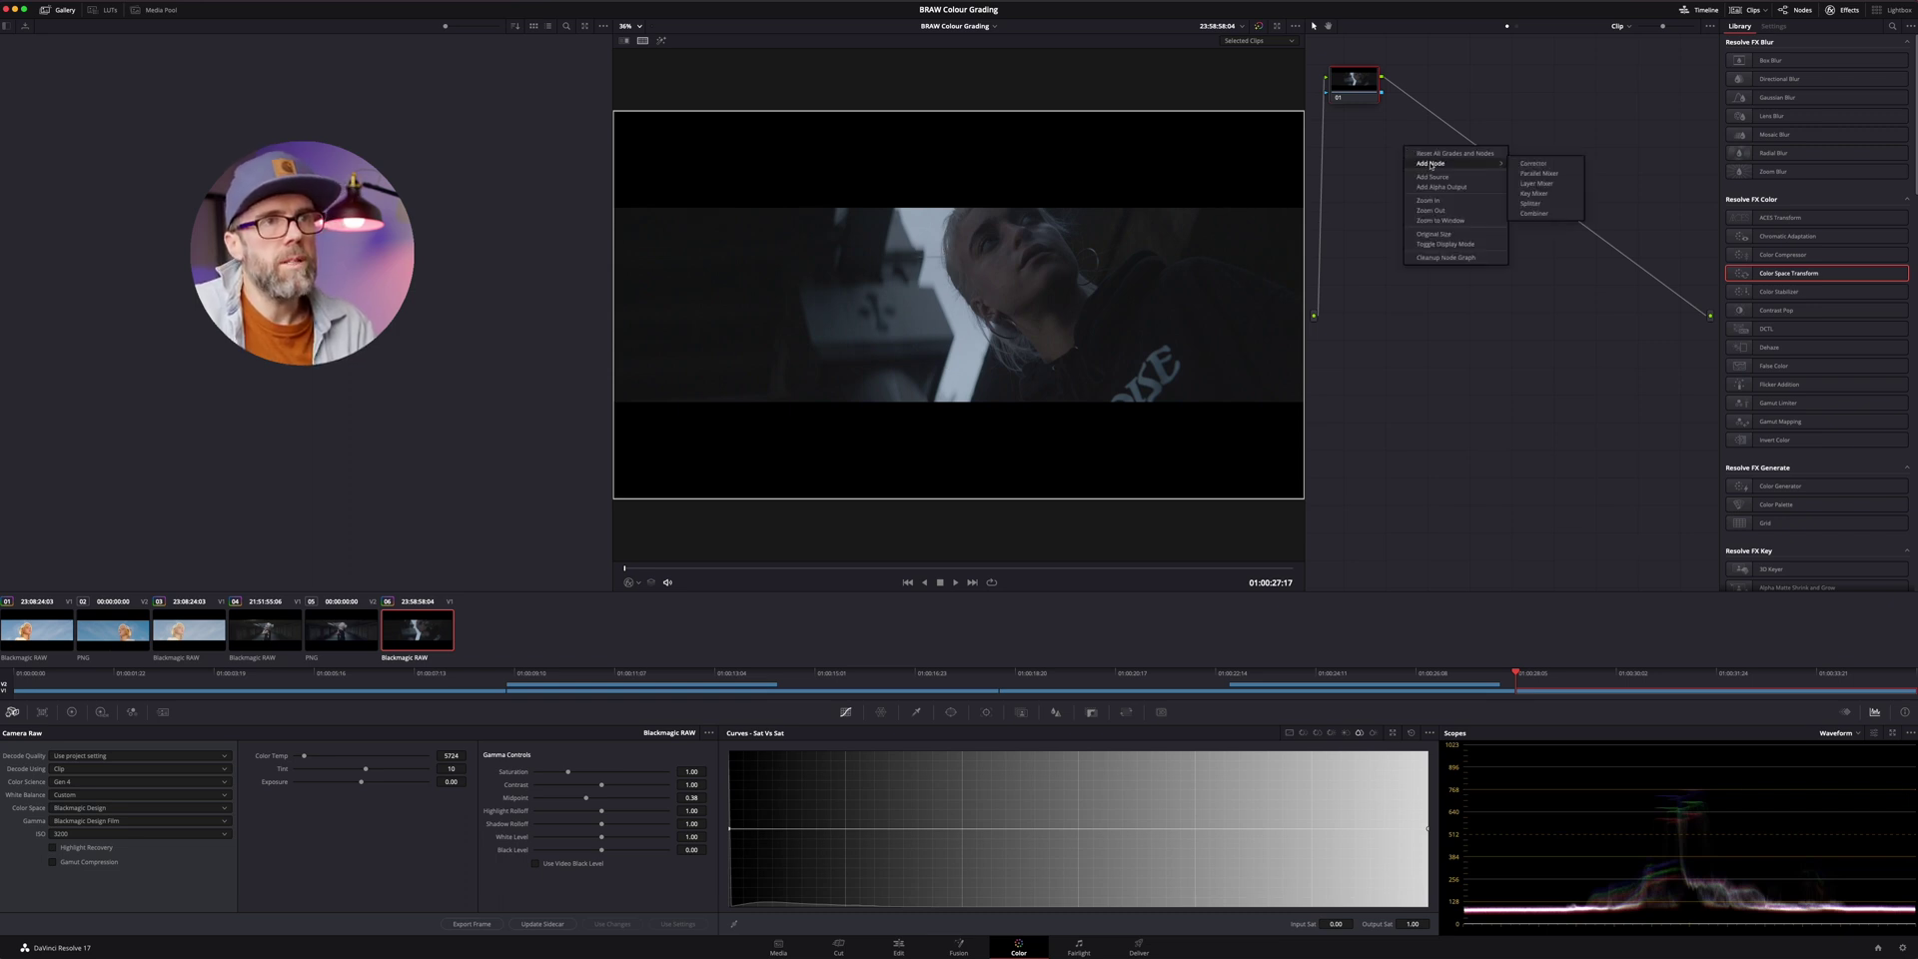
pyautogui.click(1528, 164)
pyautogui.moveTo(1403, 156); pyautogui.dragTo(1427, 113)
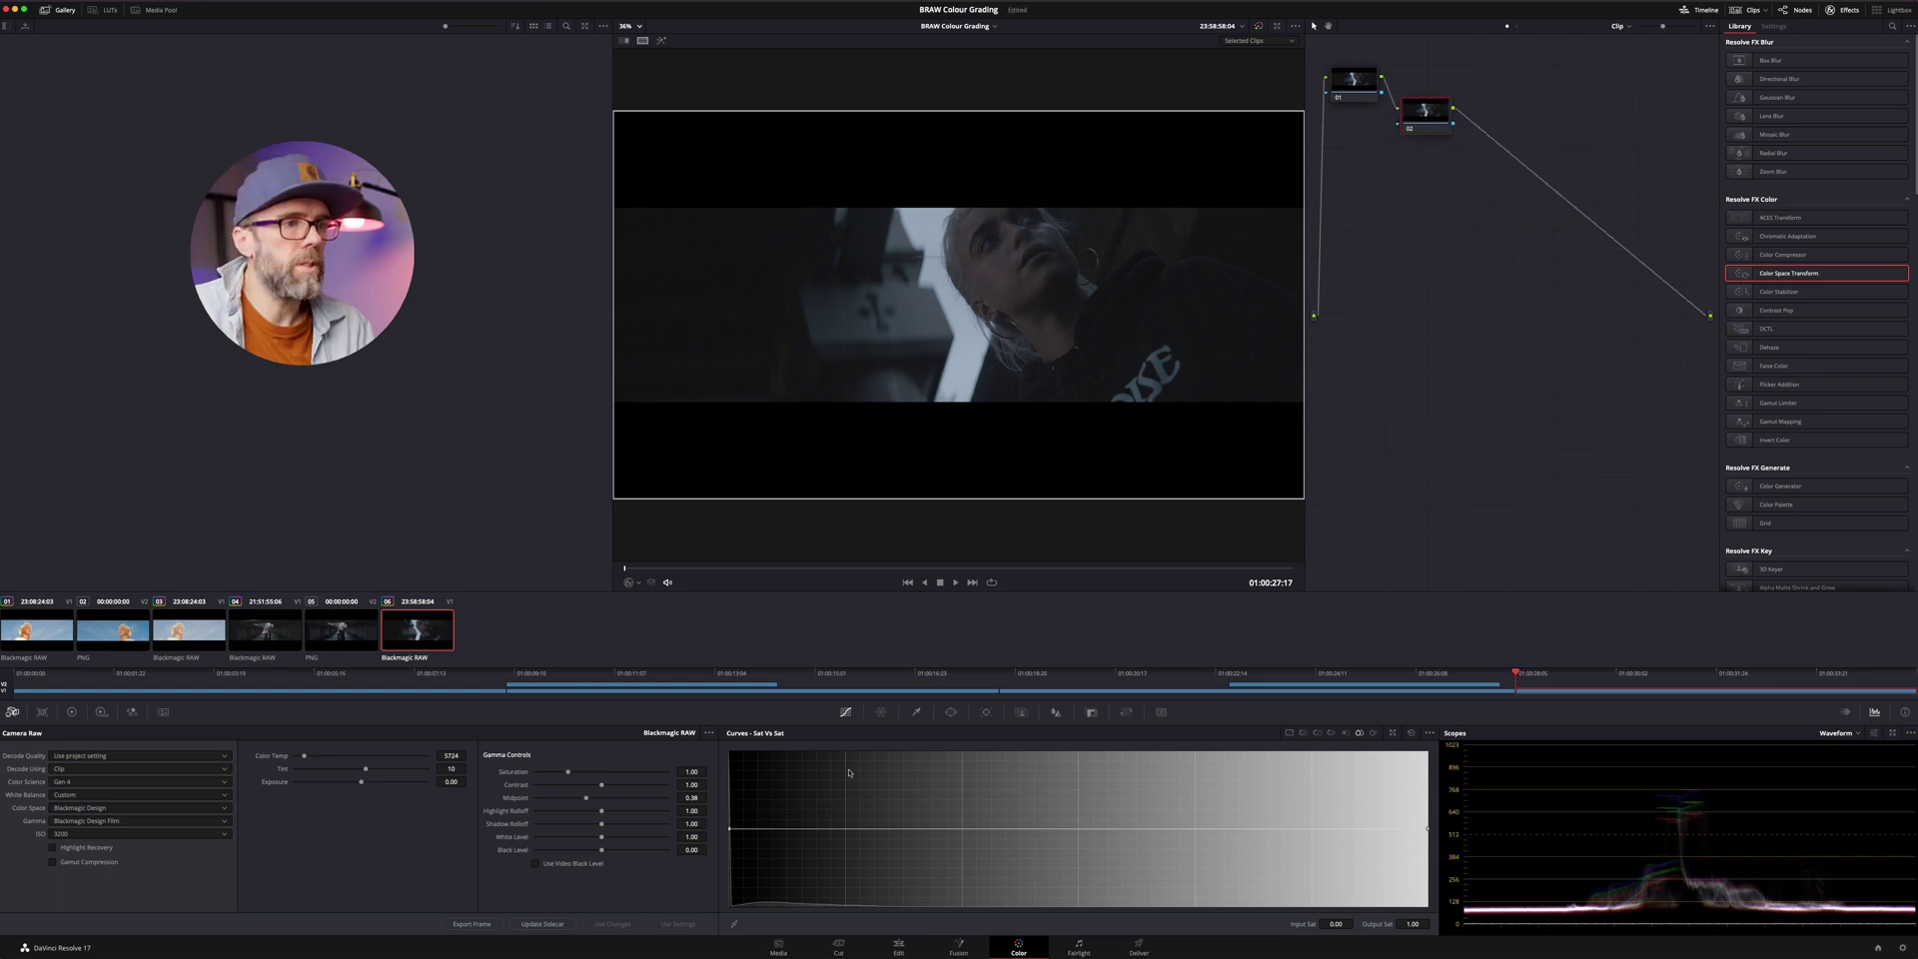
# Bend the custom curve upward into a gentle arc to brighten the dark shot.
pyautogui.click(1289, 733)
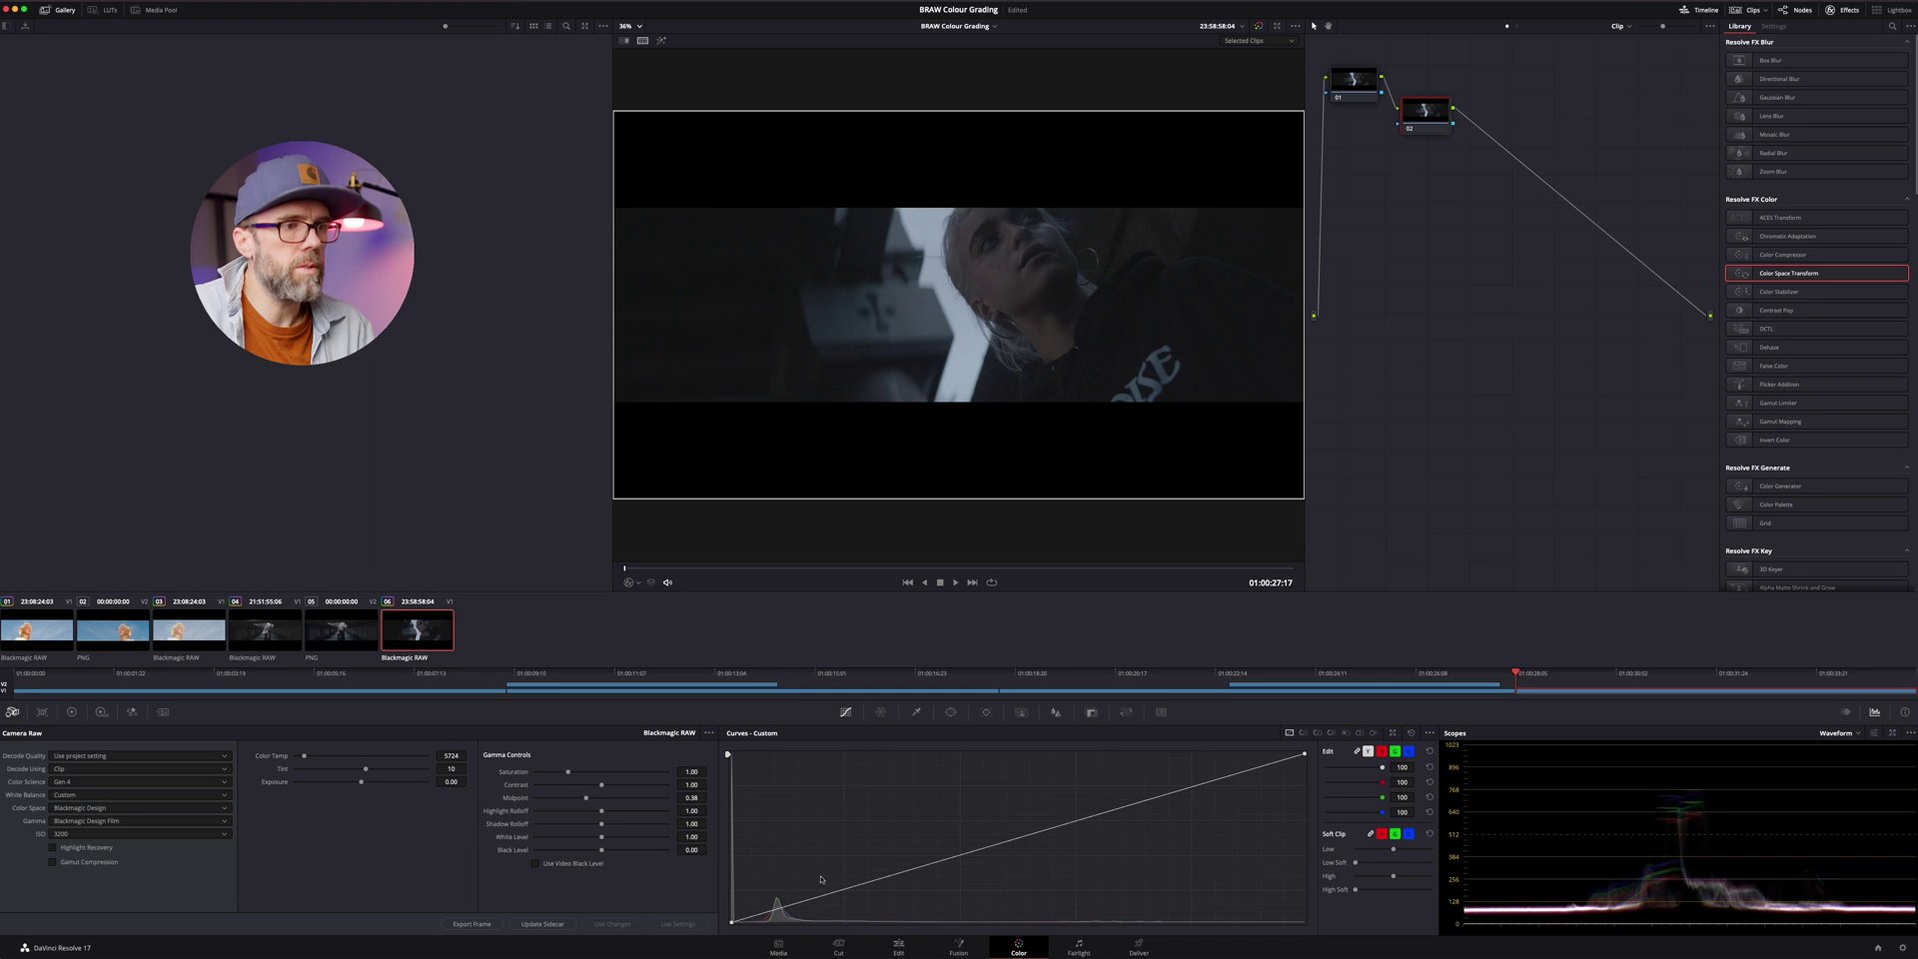
pyautogui.moveTo(873, 884); pyautogui.dragTo(911, 869)
pyautogui.moveTo(1099, 815); pyautogui.dragTo(1093, 786)
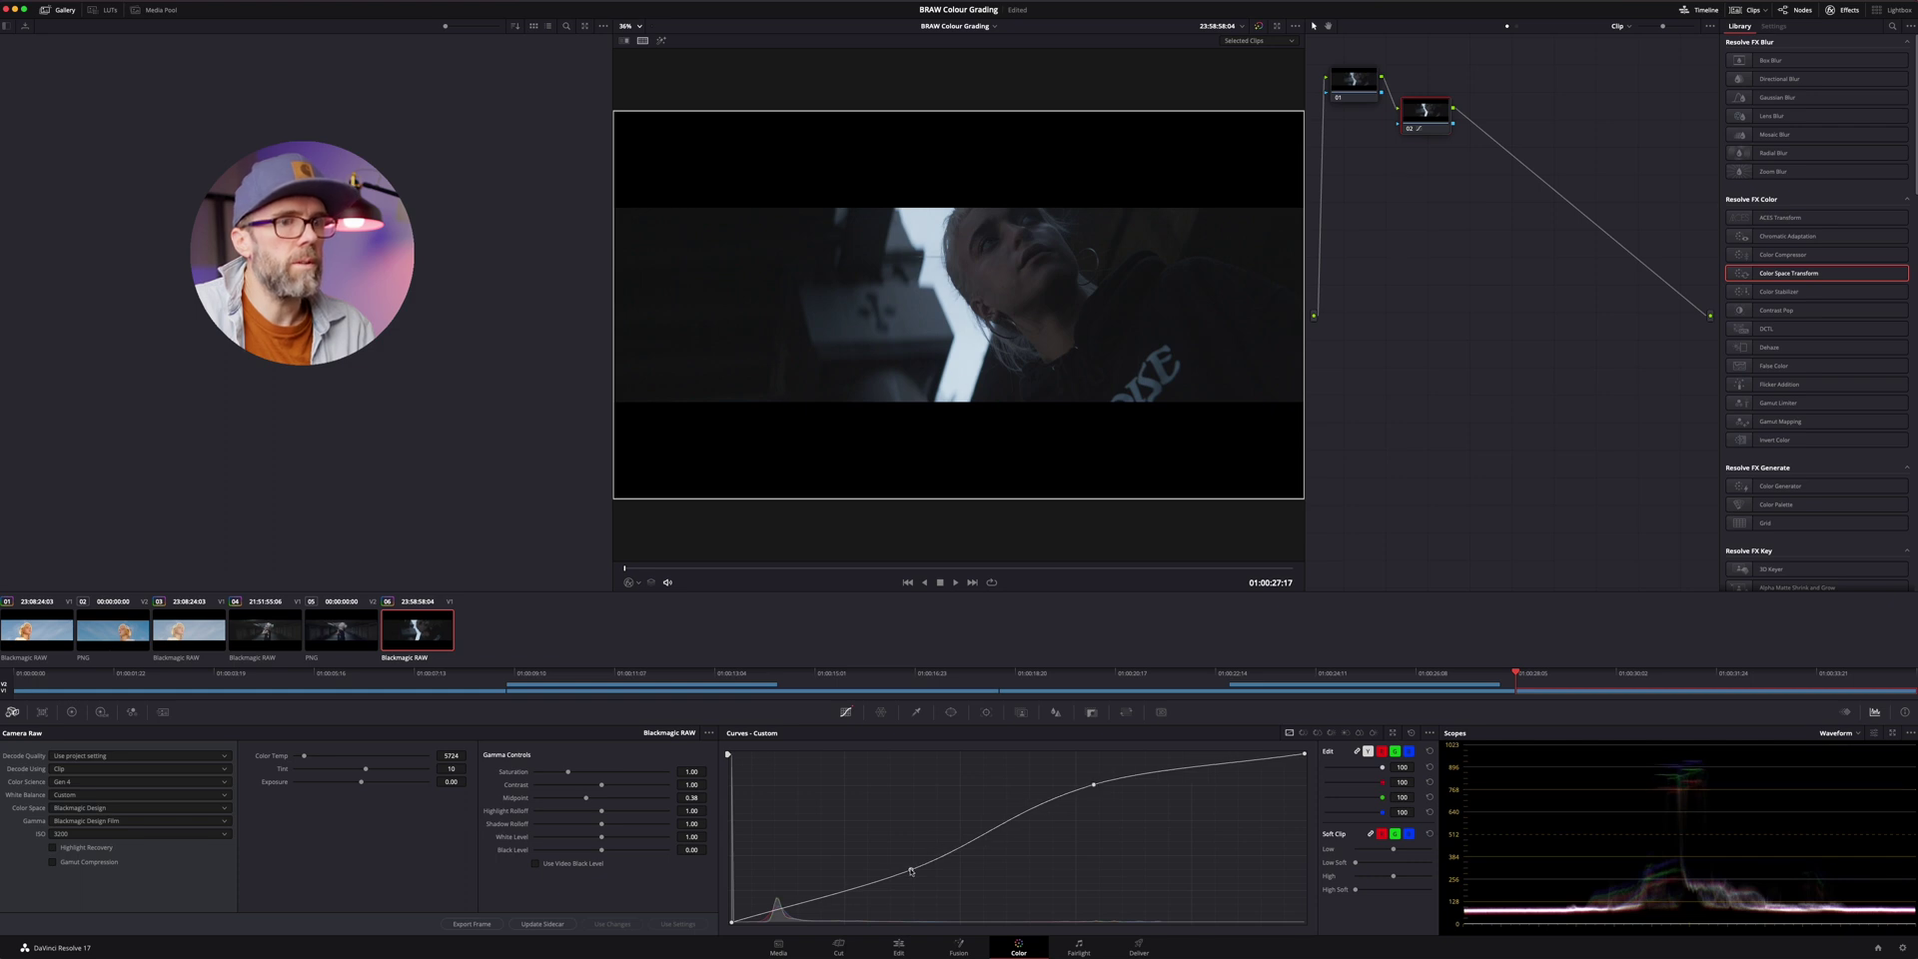
pyautogui.moveTo(910, 870); pyautogui.dragTo(888, 857)
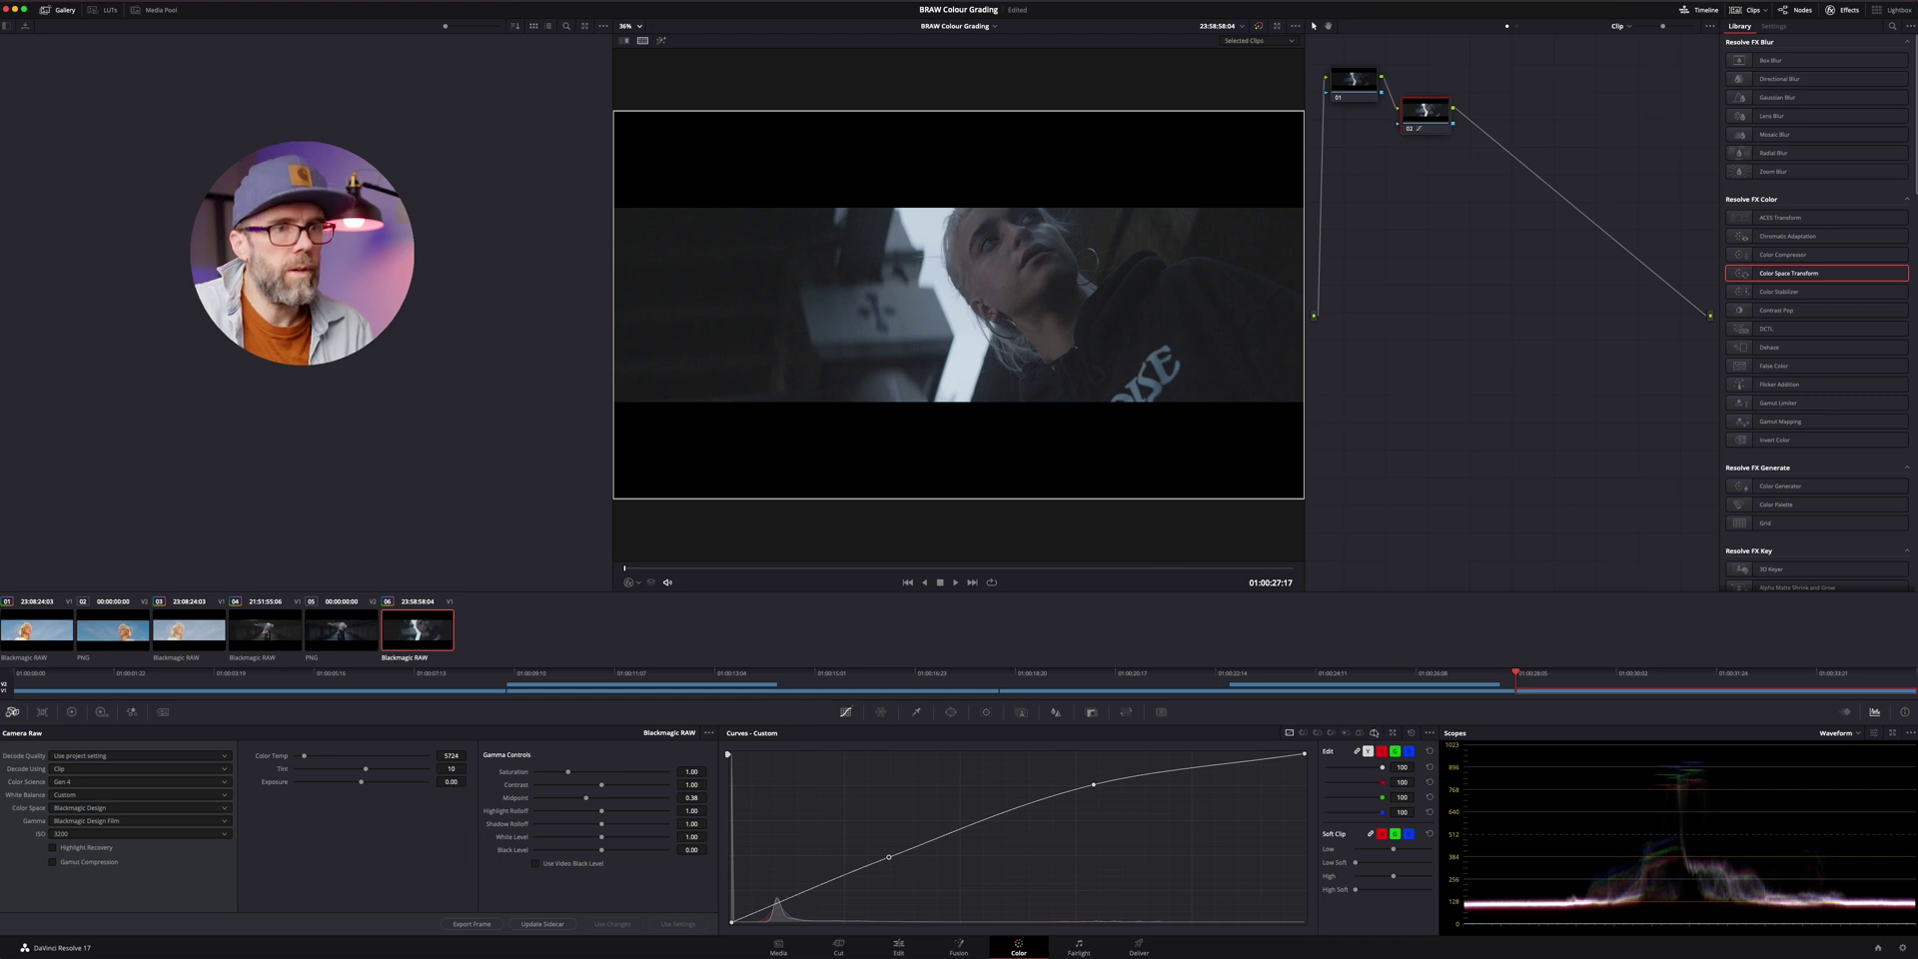
pyautogui.click(1362, 733)
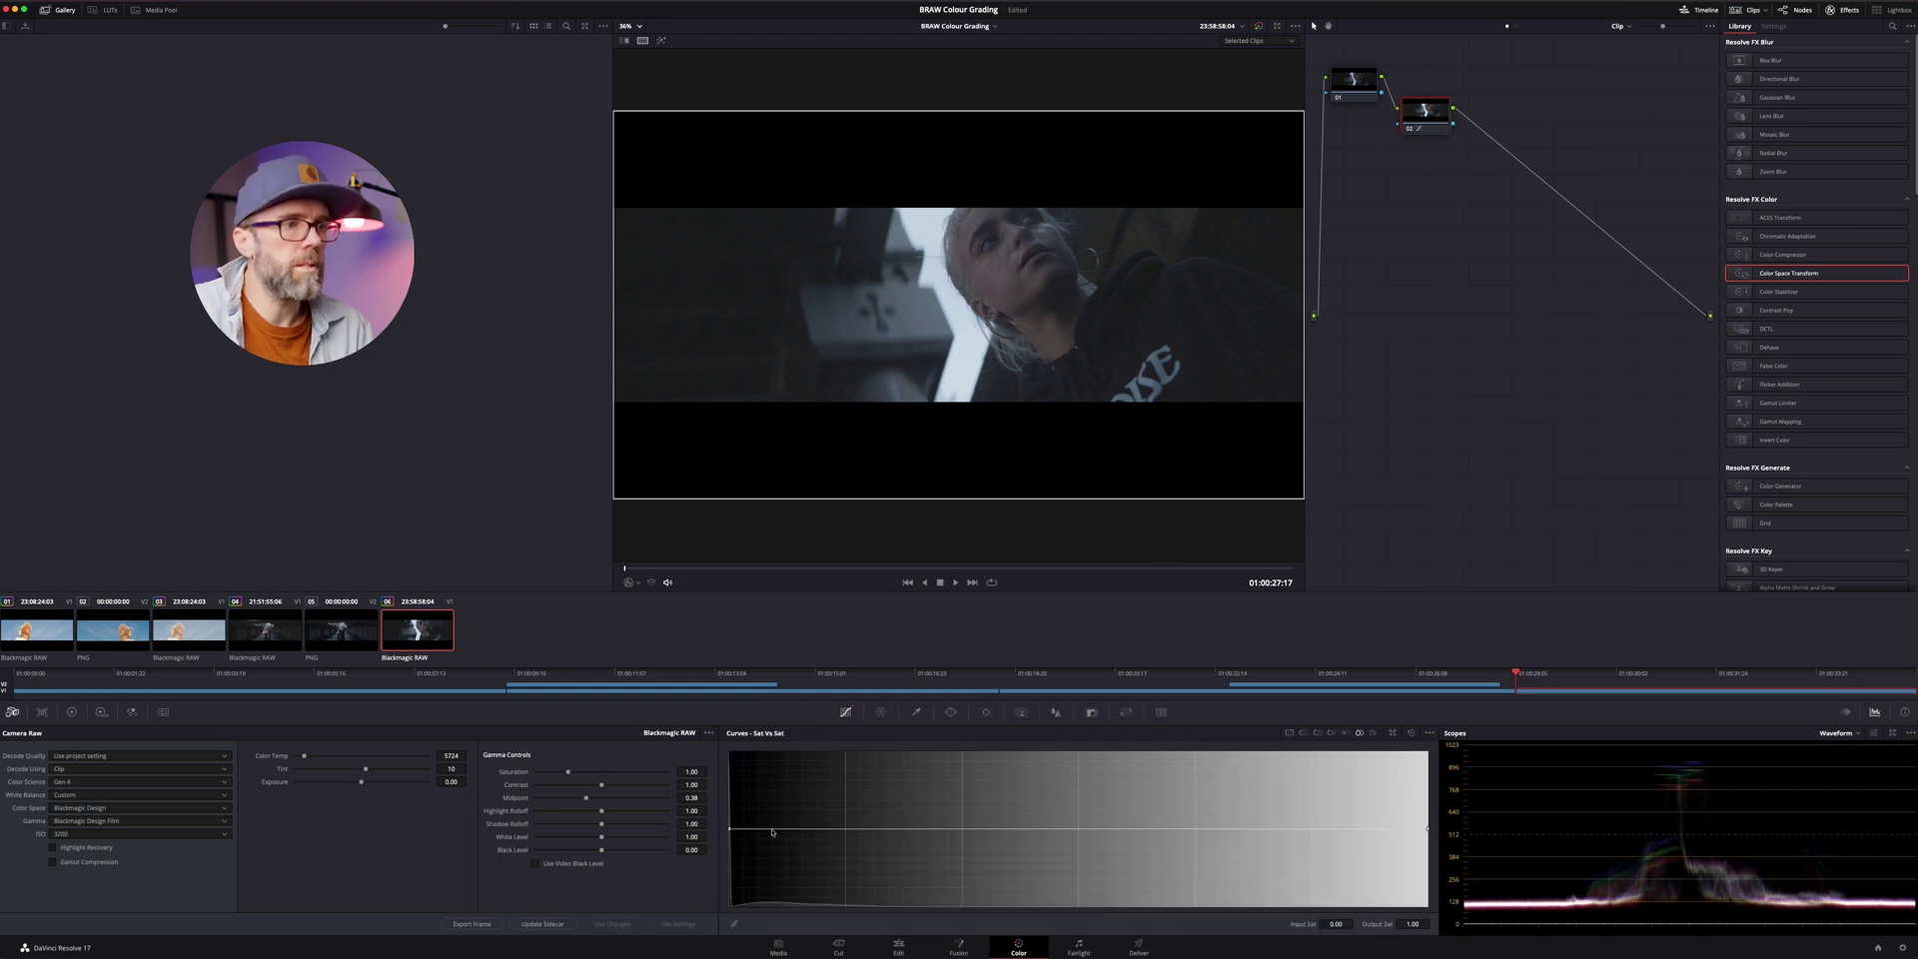
# Lift the Sat vs Sat curve's left point to 1.41 to boost low-saturation colours.
pyautogui.moveTo(728, 830)
pyautogui.mouseDown()
pyautogui.moveTo(738, 777)
pyautogui.moveTo(740, 799)
pyautogui.mouseUp()
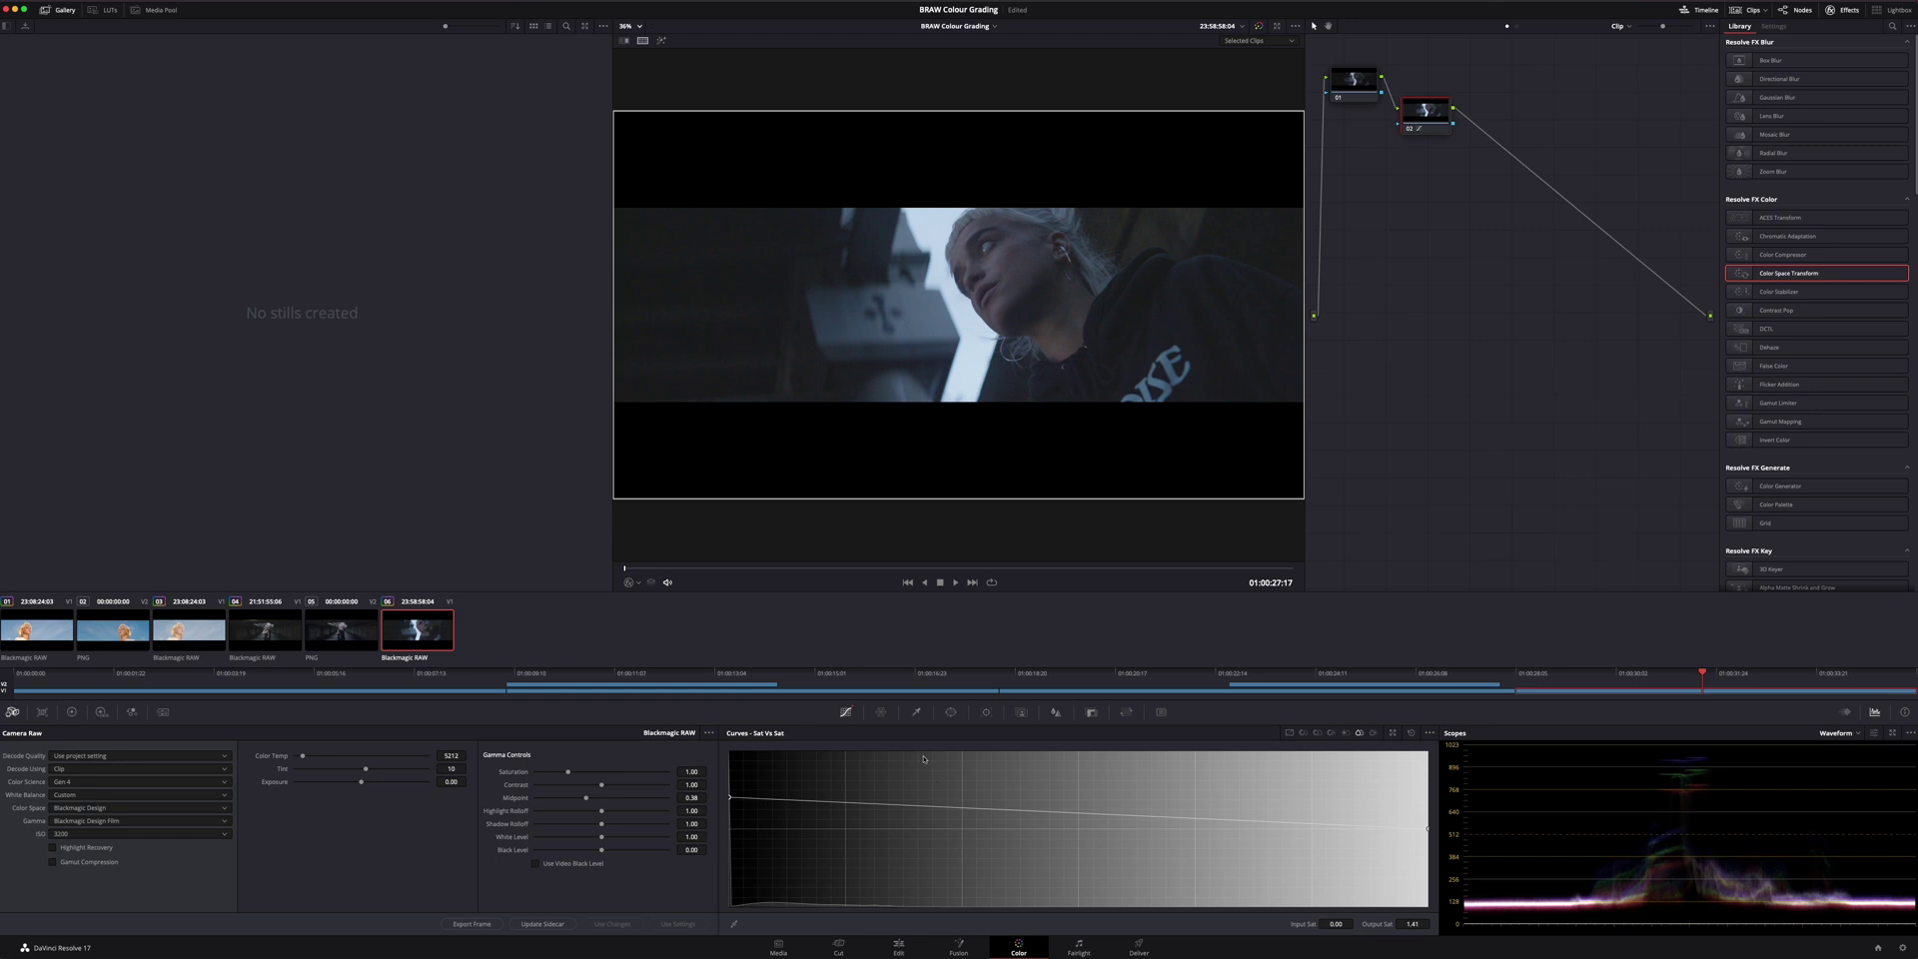
# Nudge a custom curve point up and drag the black point right to deepen shadows.
pyautogui.click(1288, 732)
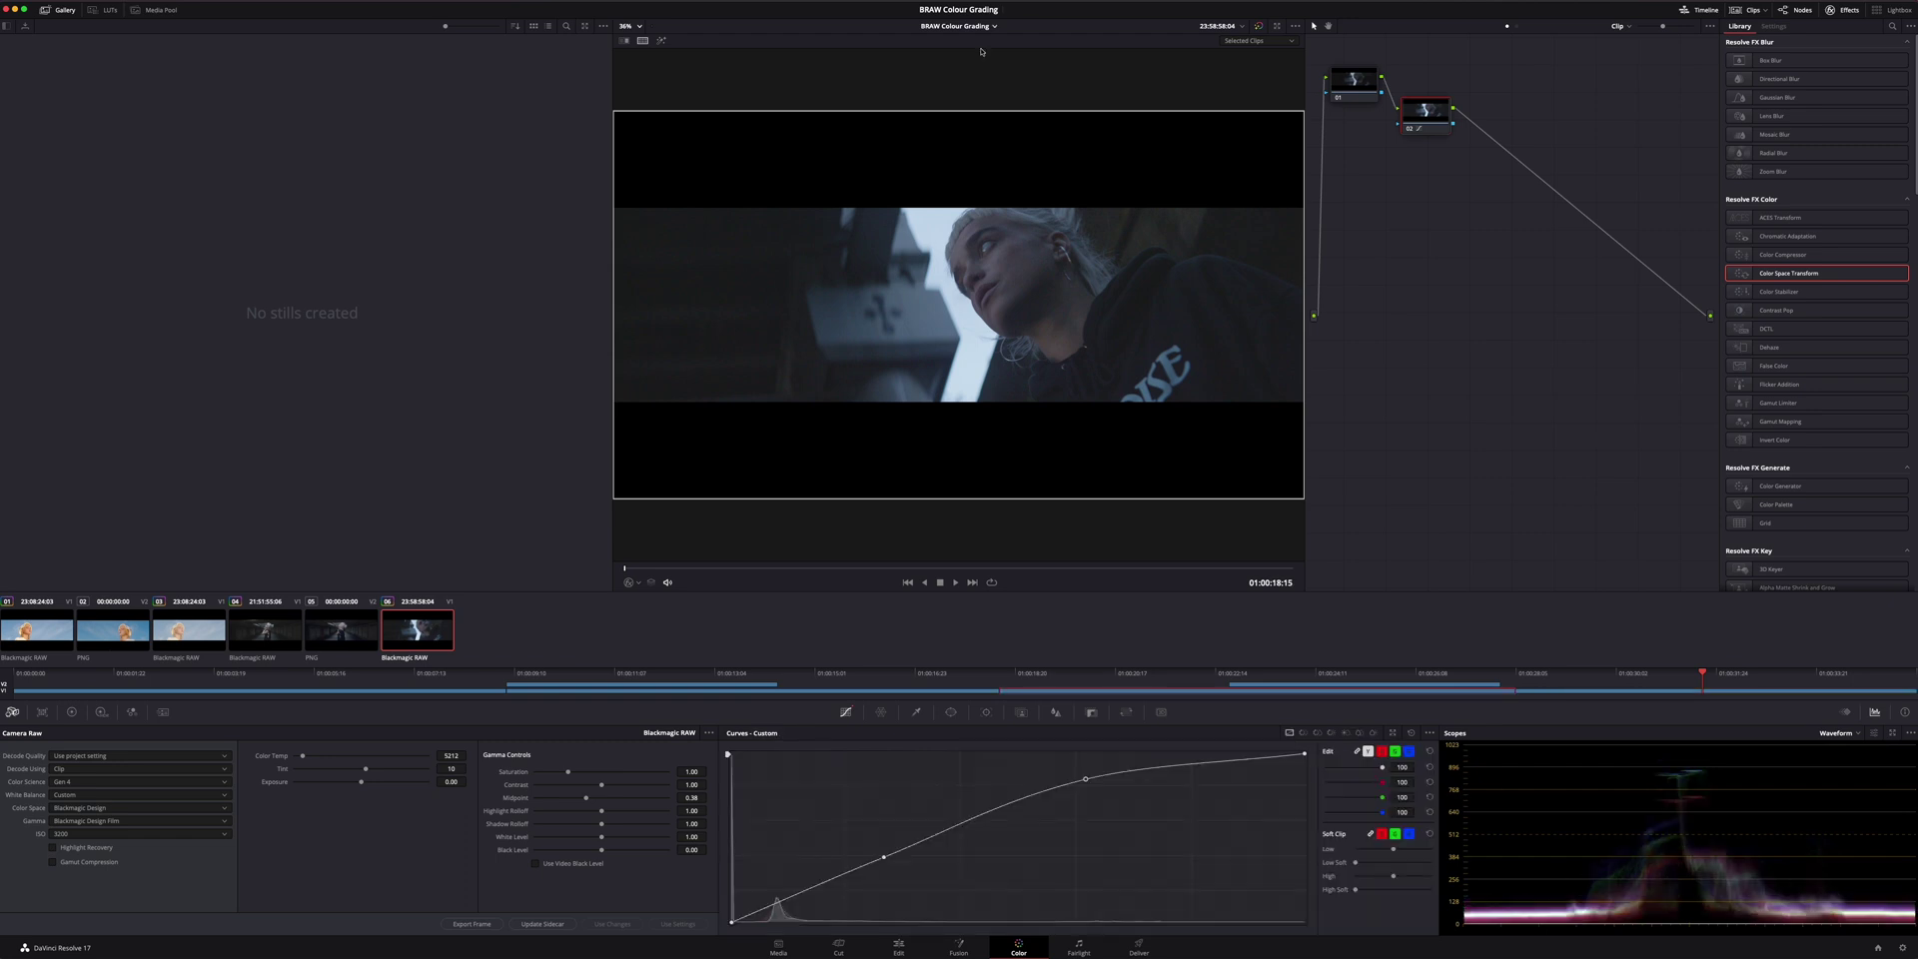
pyautogui.moveTo(884, 859); pyautogui.dragTo(880, 852)
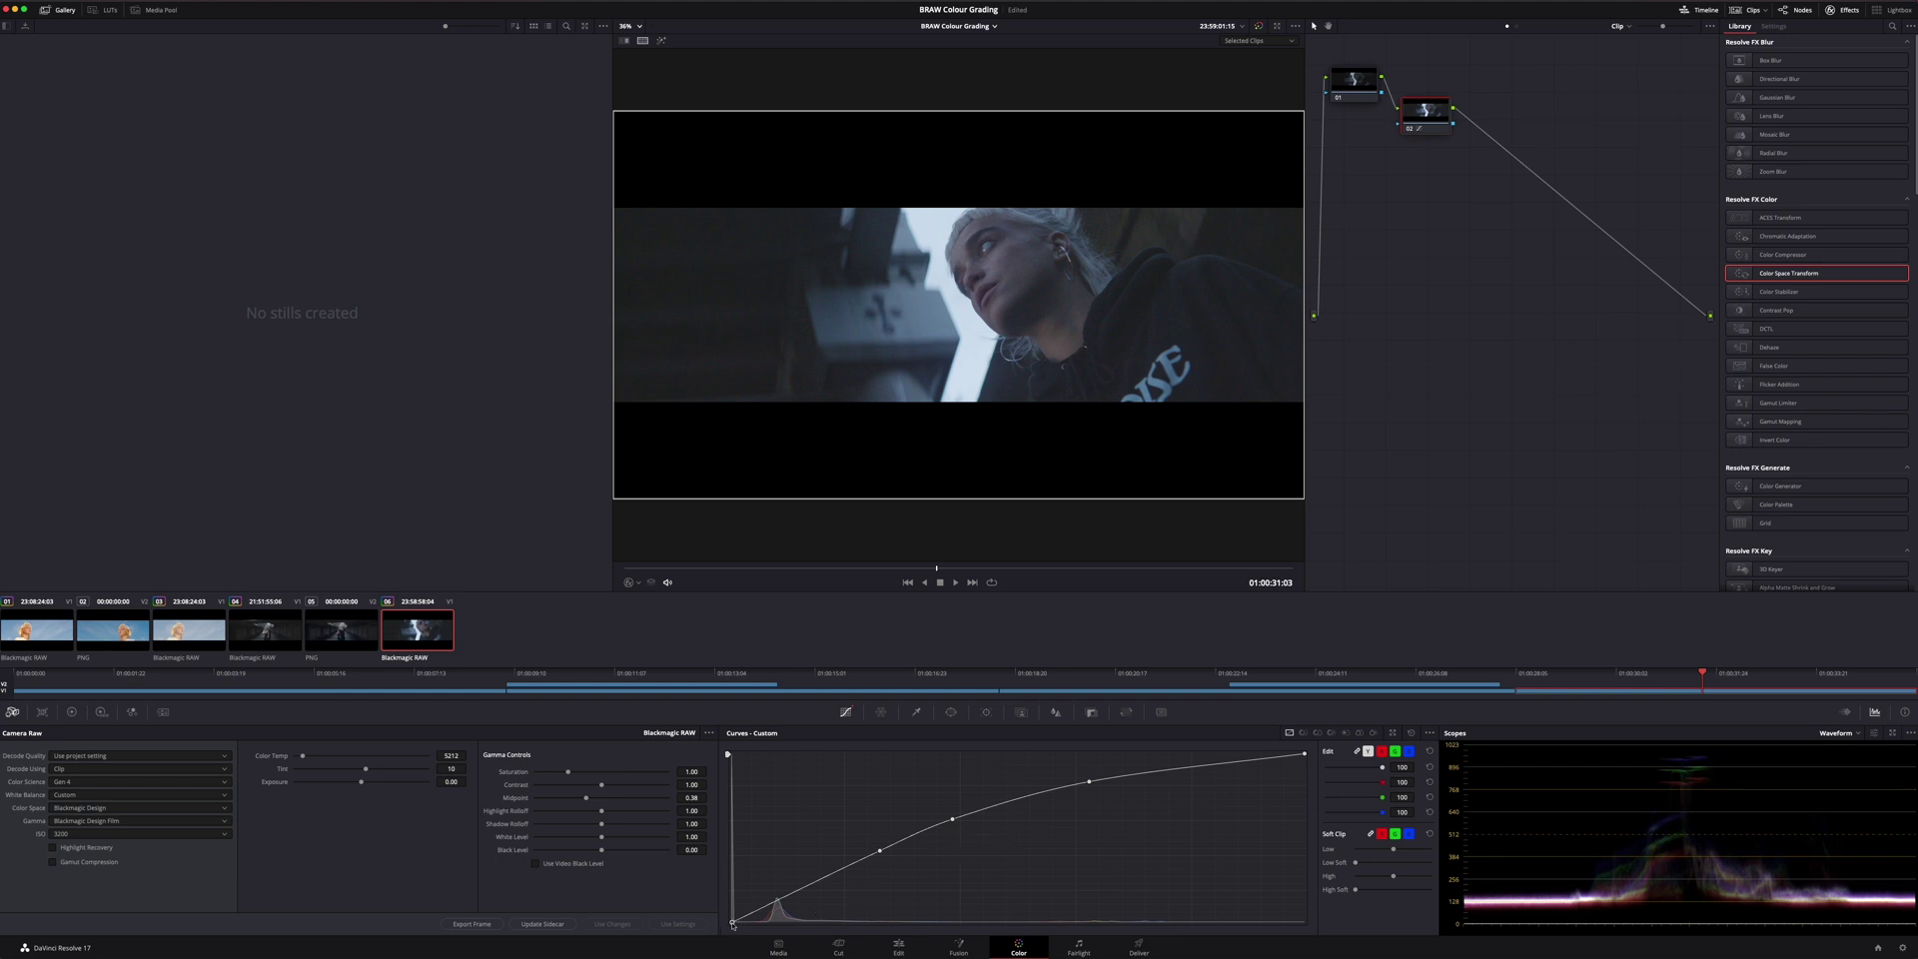
pyautogui.moveTo(727, 923); pyautogui.dragTo(768, 921)
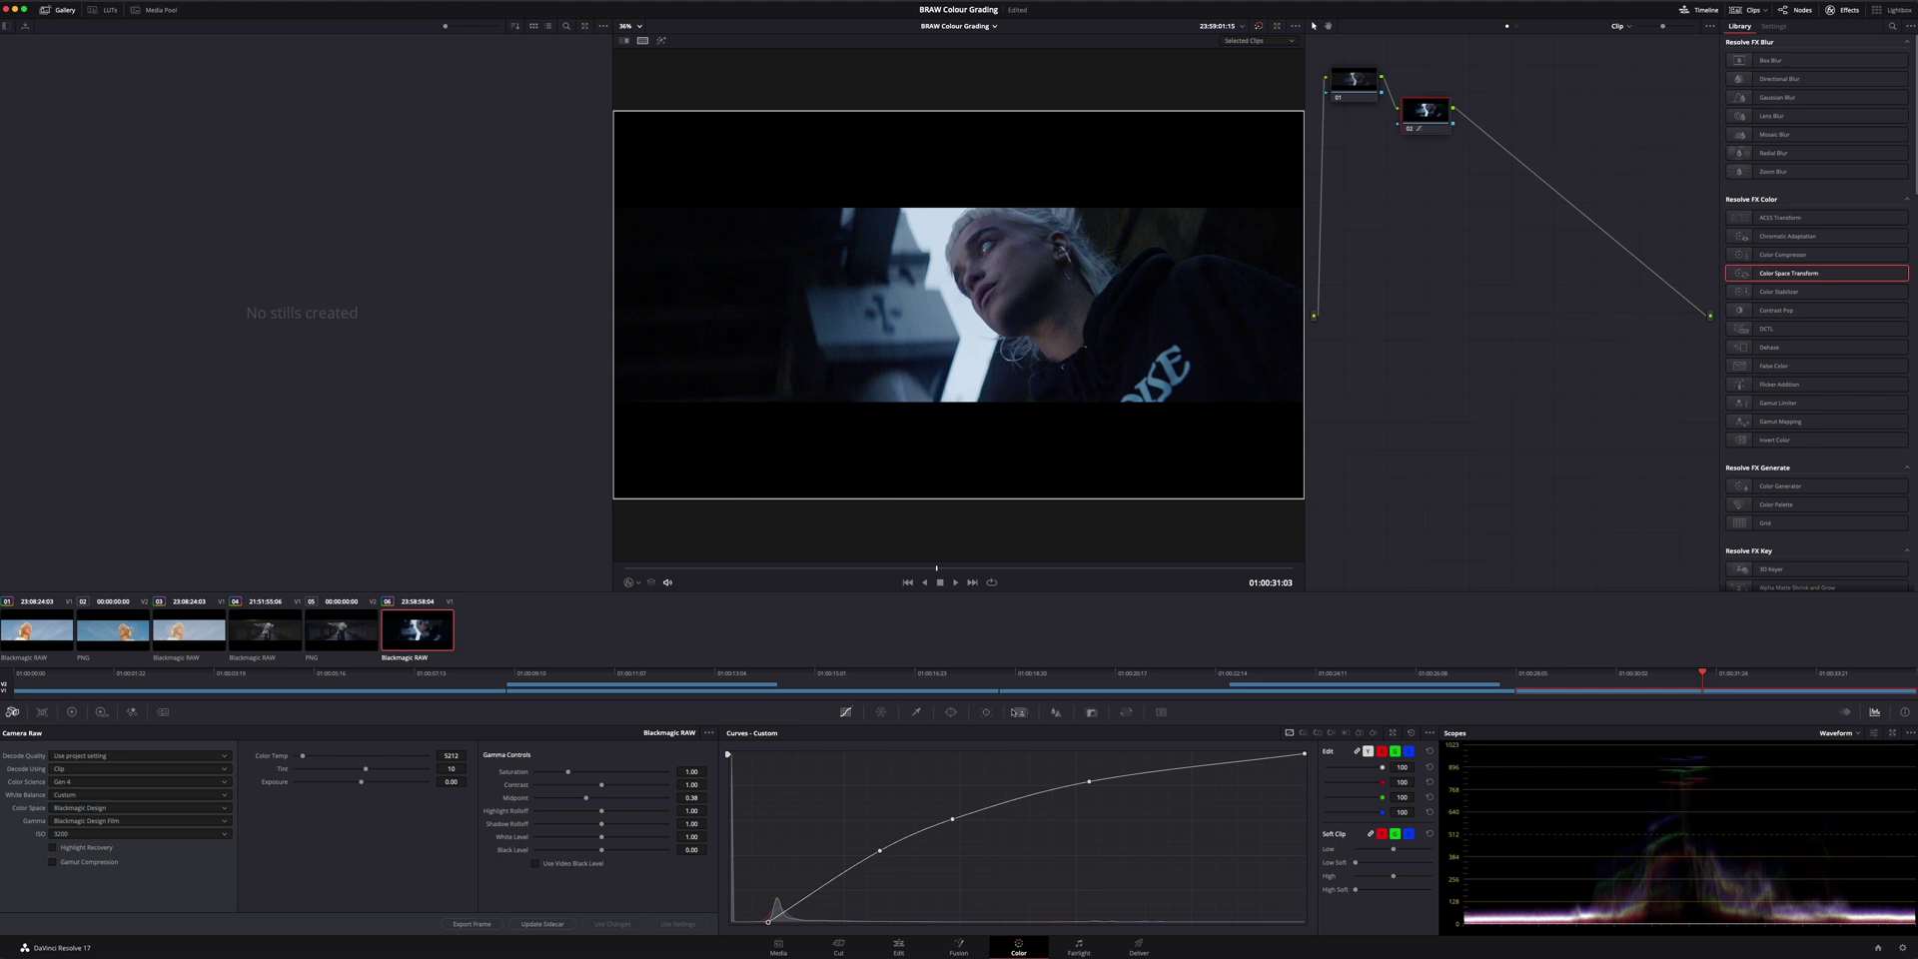
pyautogui.click(1359, 733)
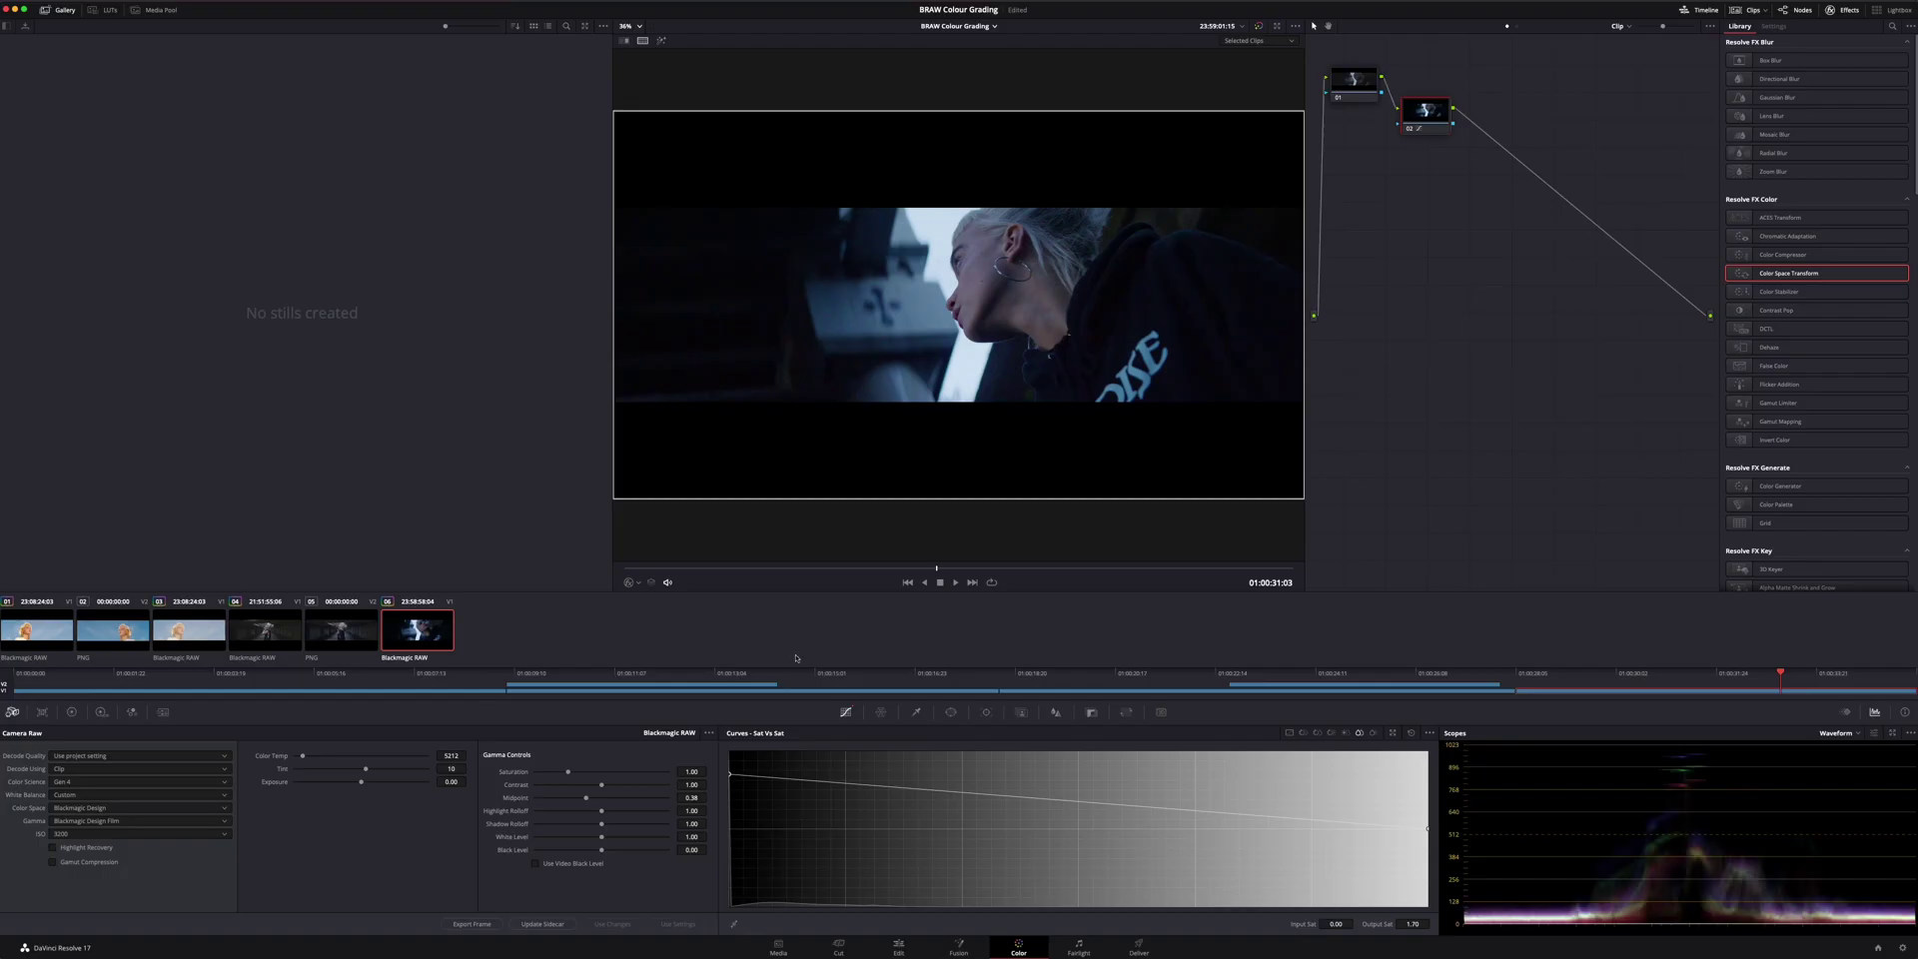
# Warm the final clip through the Offset log wheel to 26.50, 24.84, 21.88.
pyautogui.keyDown('super'); pyautogui.click(282, 636); pyautogui.keyUp('super')
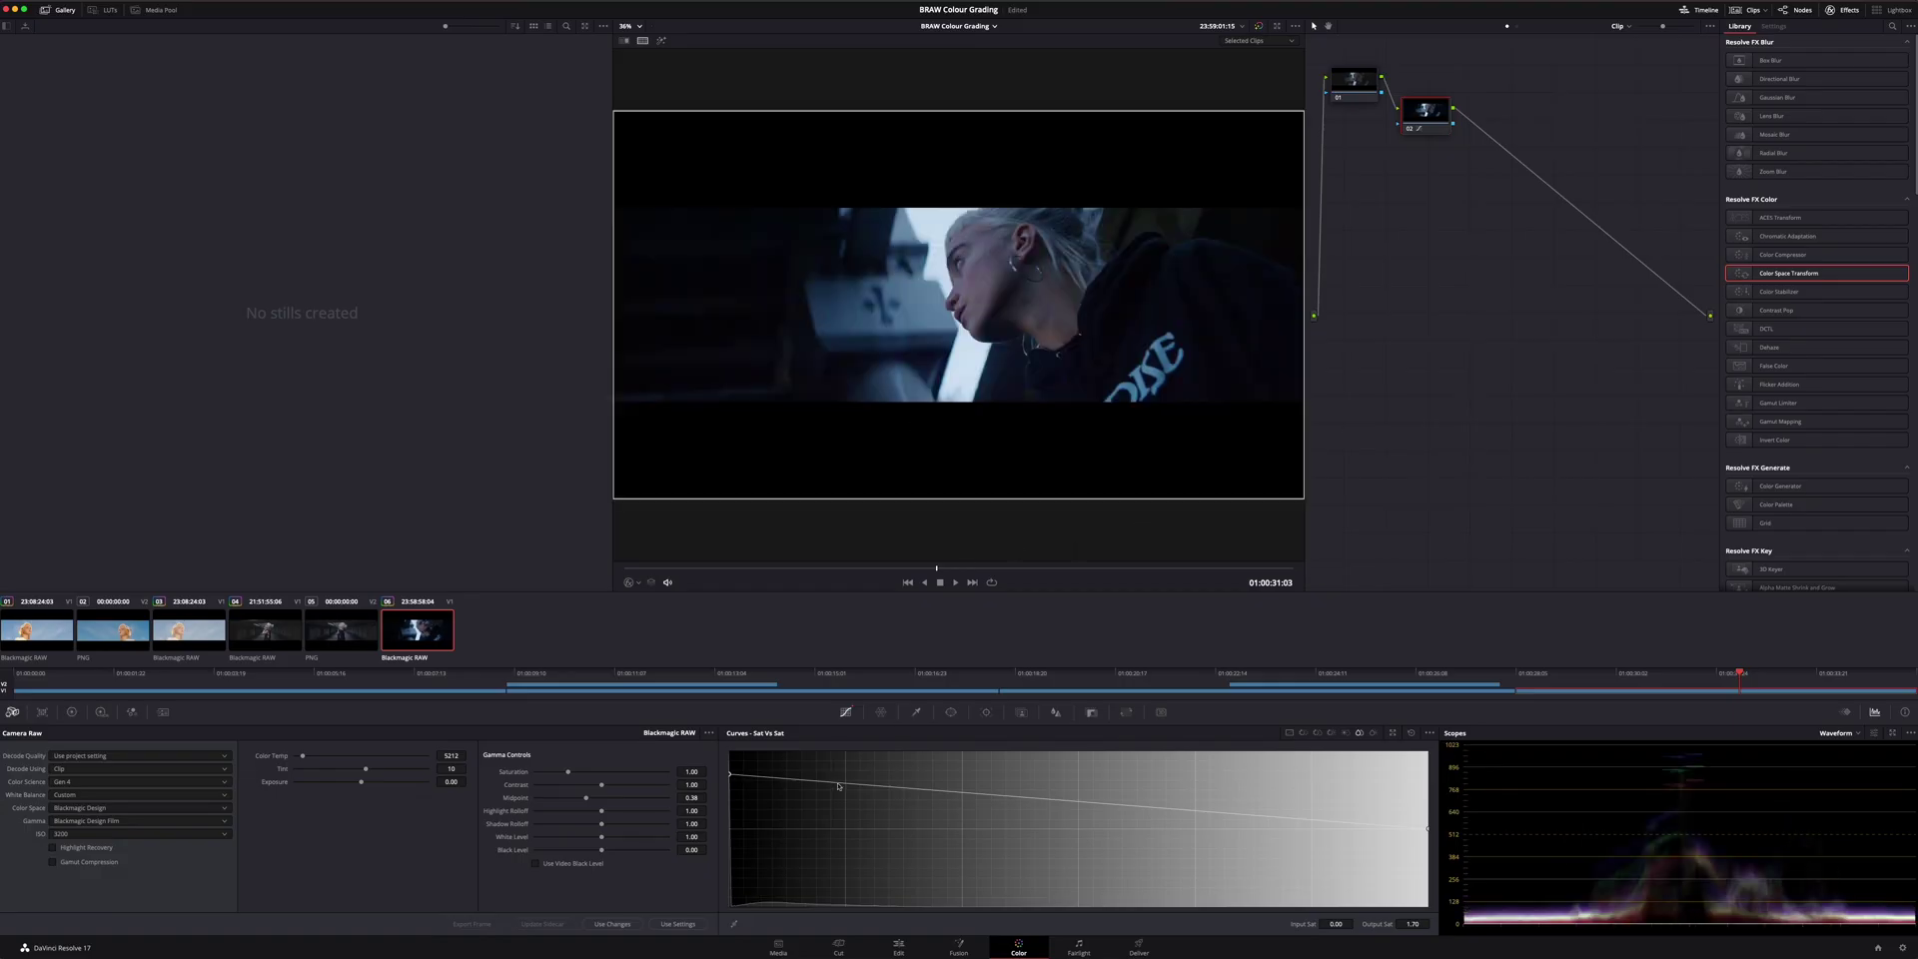
pyautogui.click(72, 714)
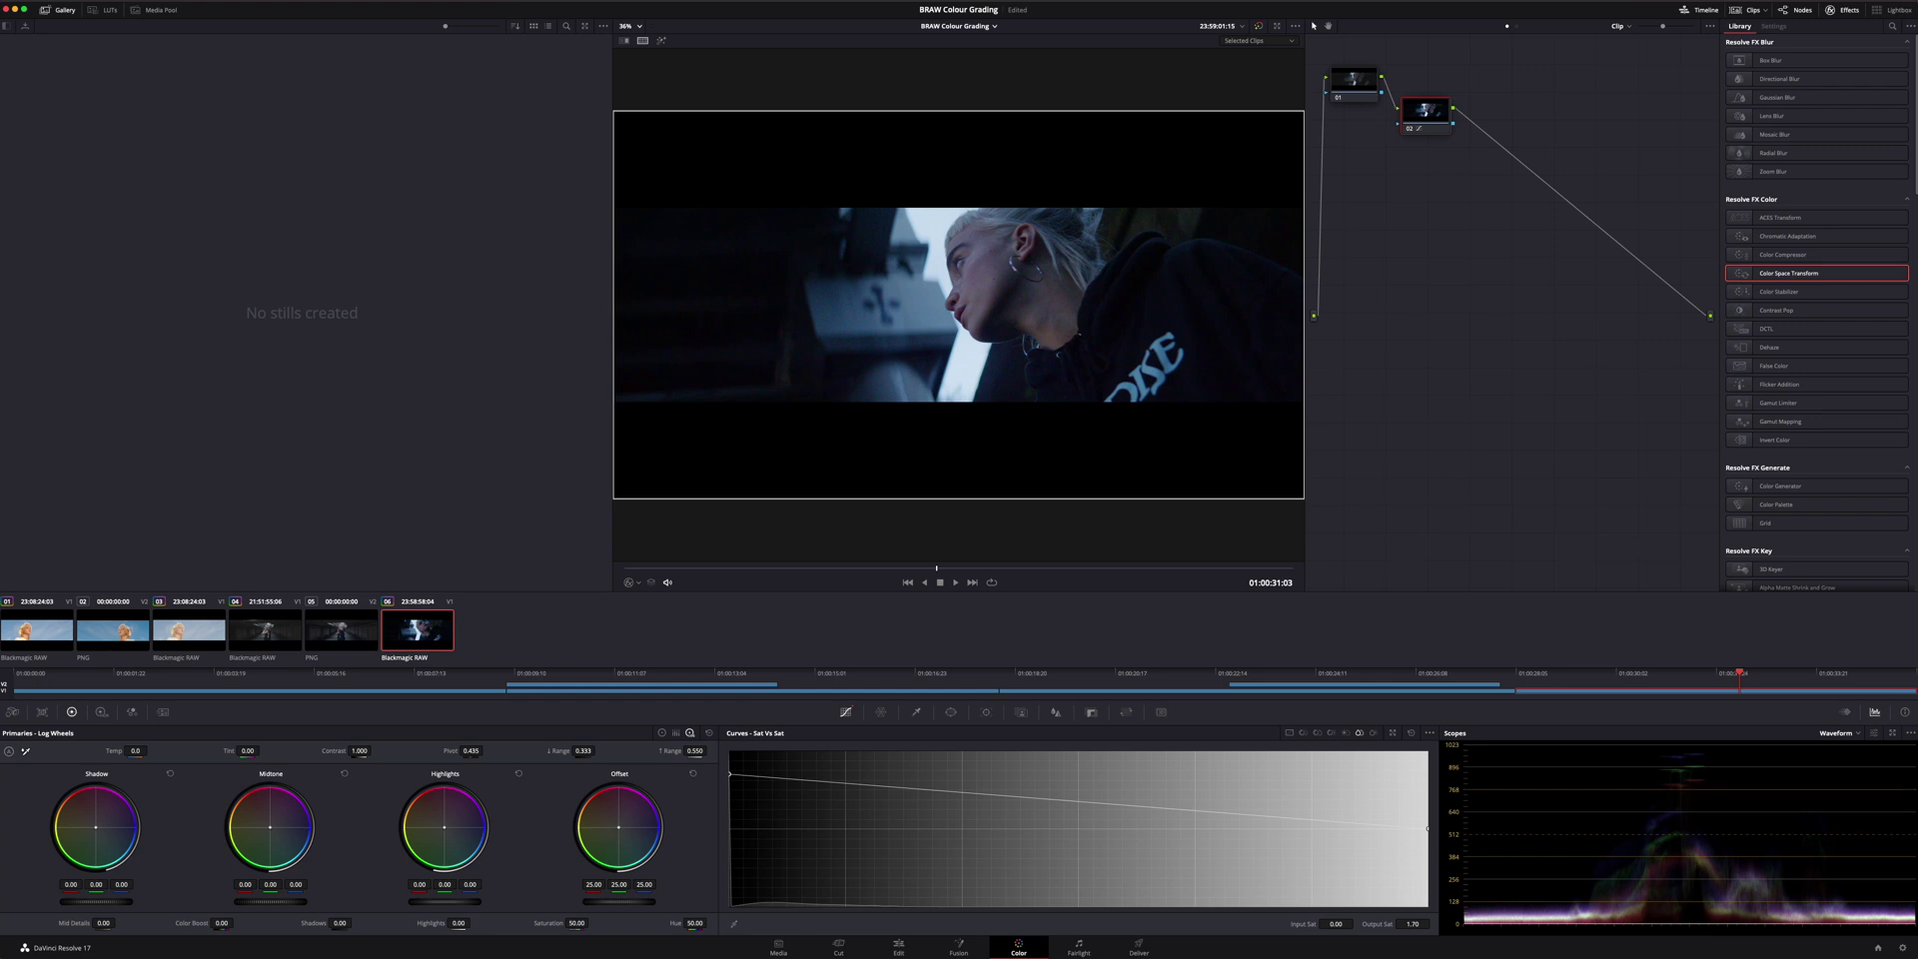
pyautogui.moveTo(619, 827); pyautogui.dragTo(608, 818)
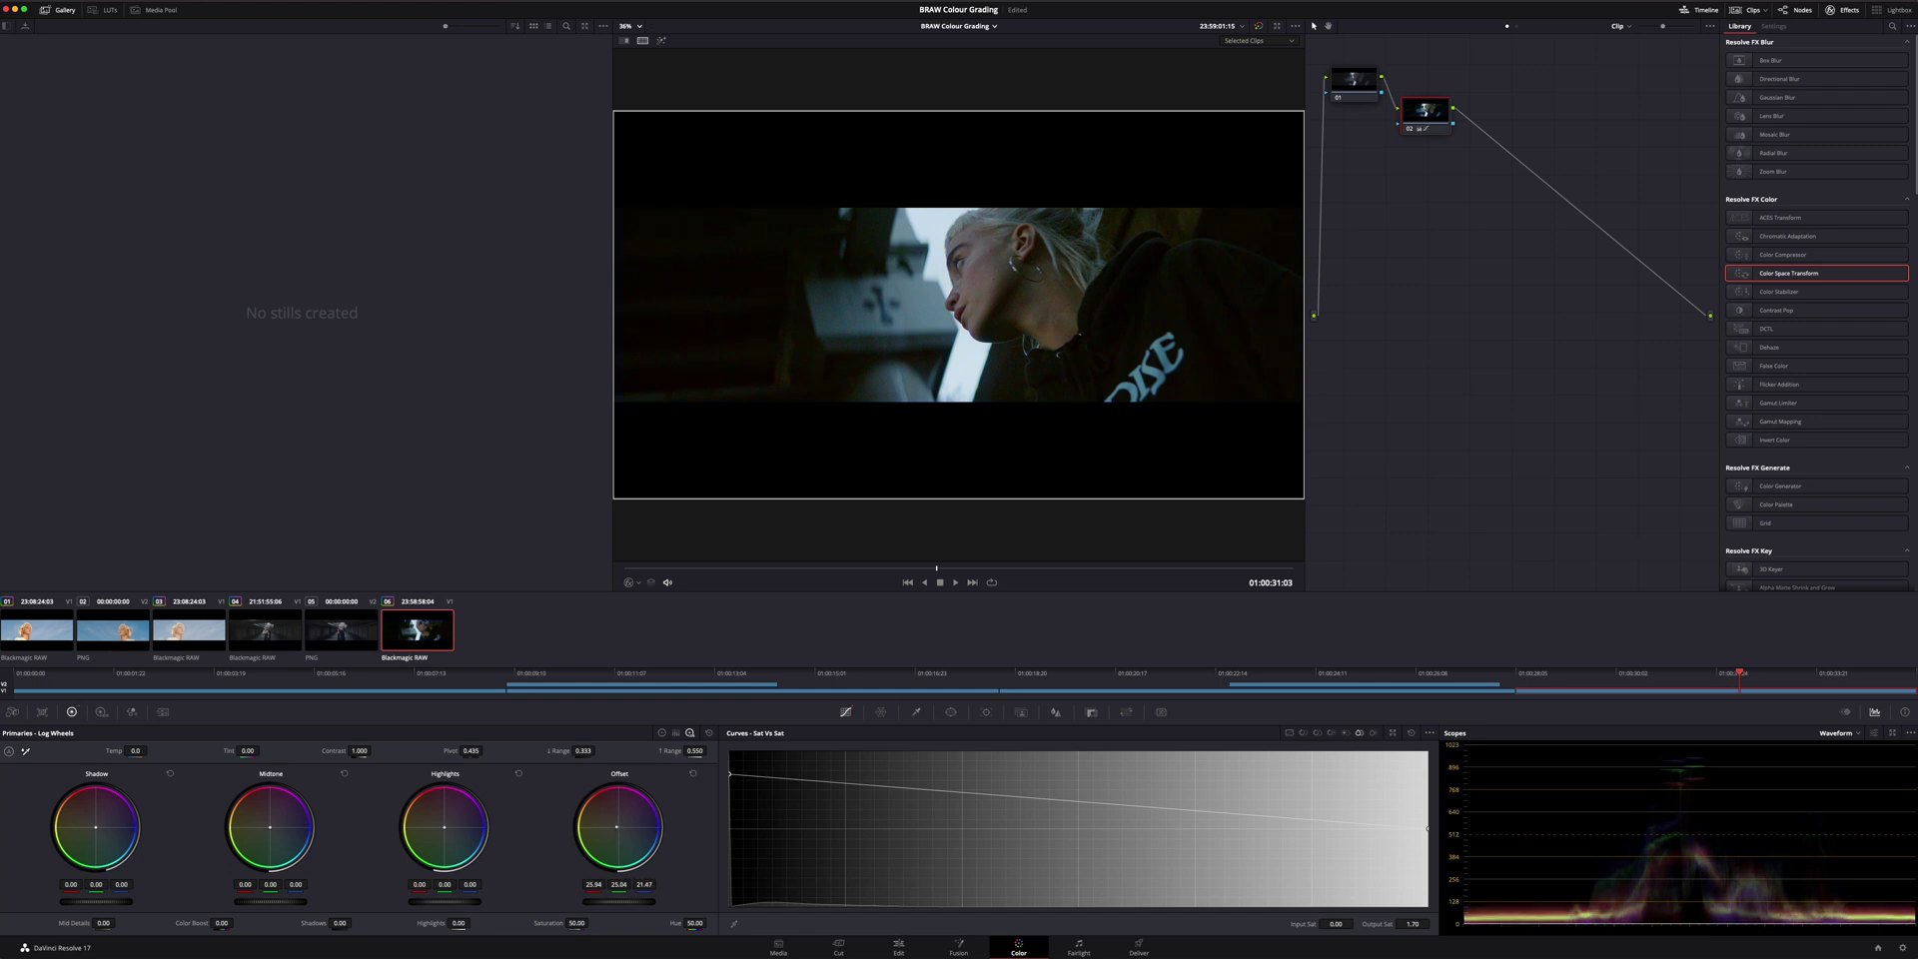
pyautogui.moveTo(617, 827); pyautogui.dragTo(618, 825)
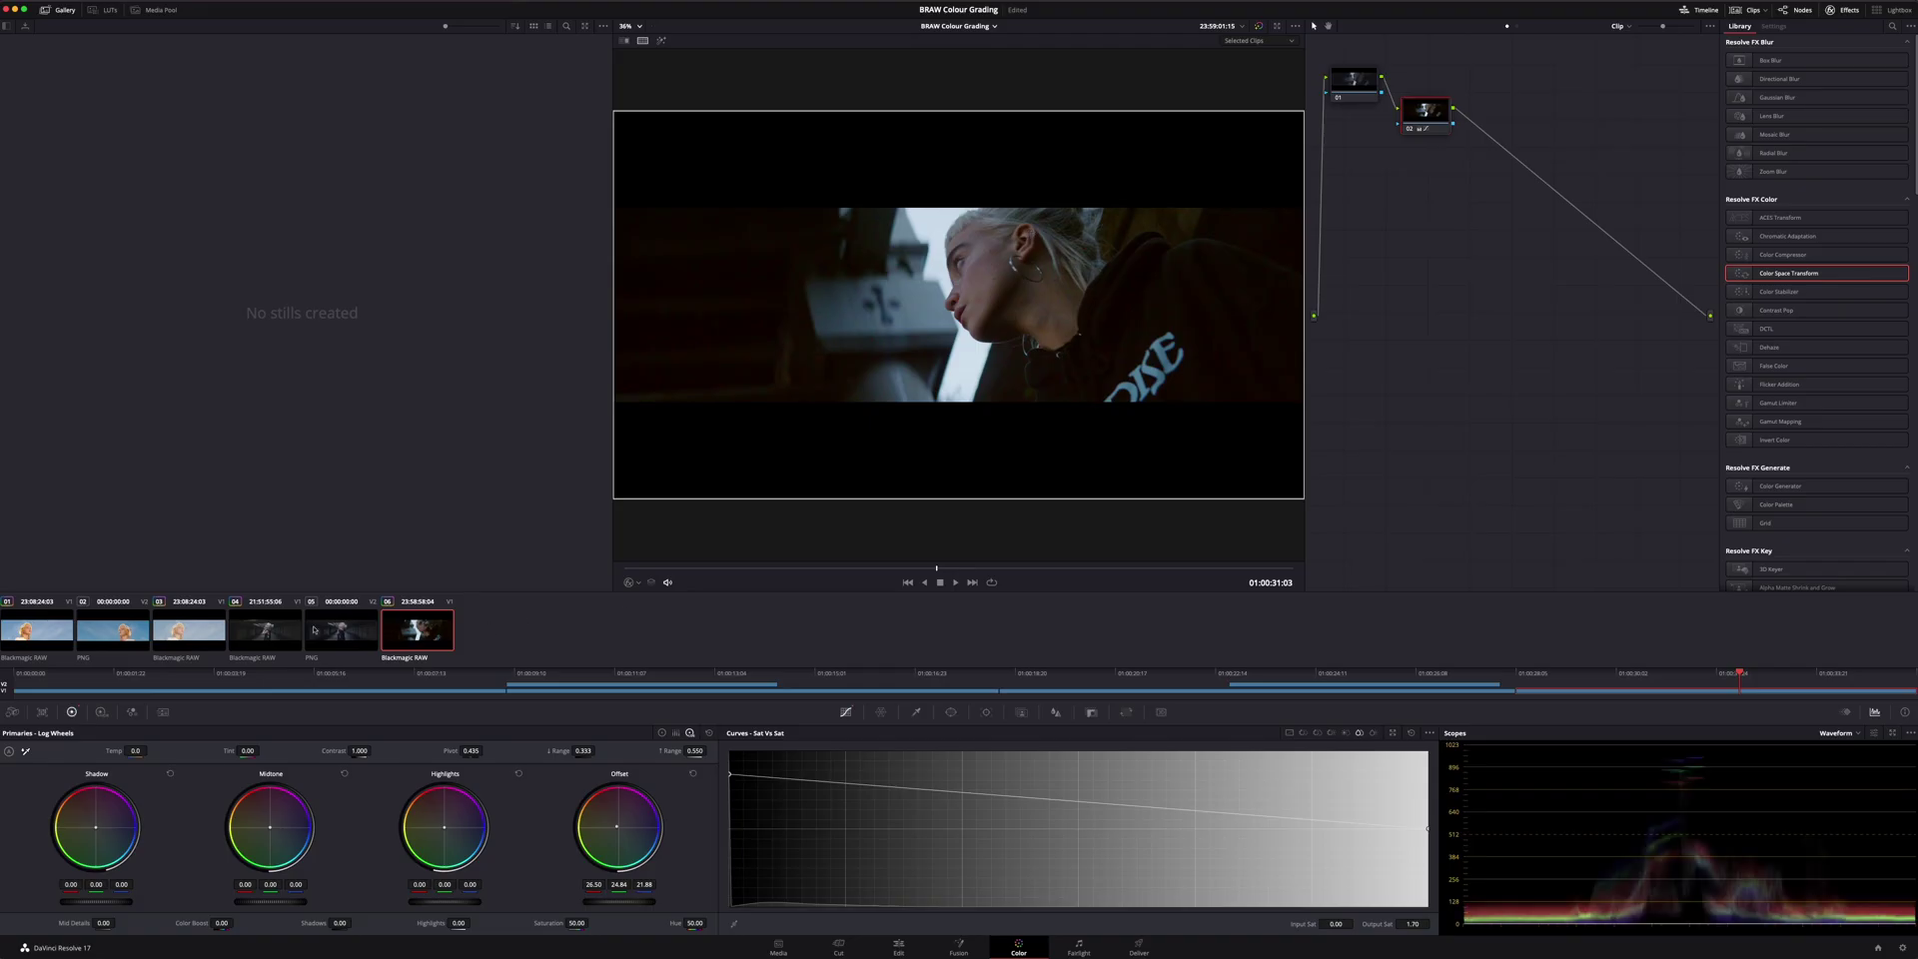
# Briefly compare clip 04 with clip 06 full screen, then visit the Finder Desktop.
pyautogui.keyDown('ctrl'); pyautogui.click(270, 629); pyautogui.keyUp('ctrl')
pyautogui.press('super+f')
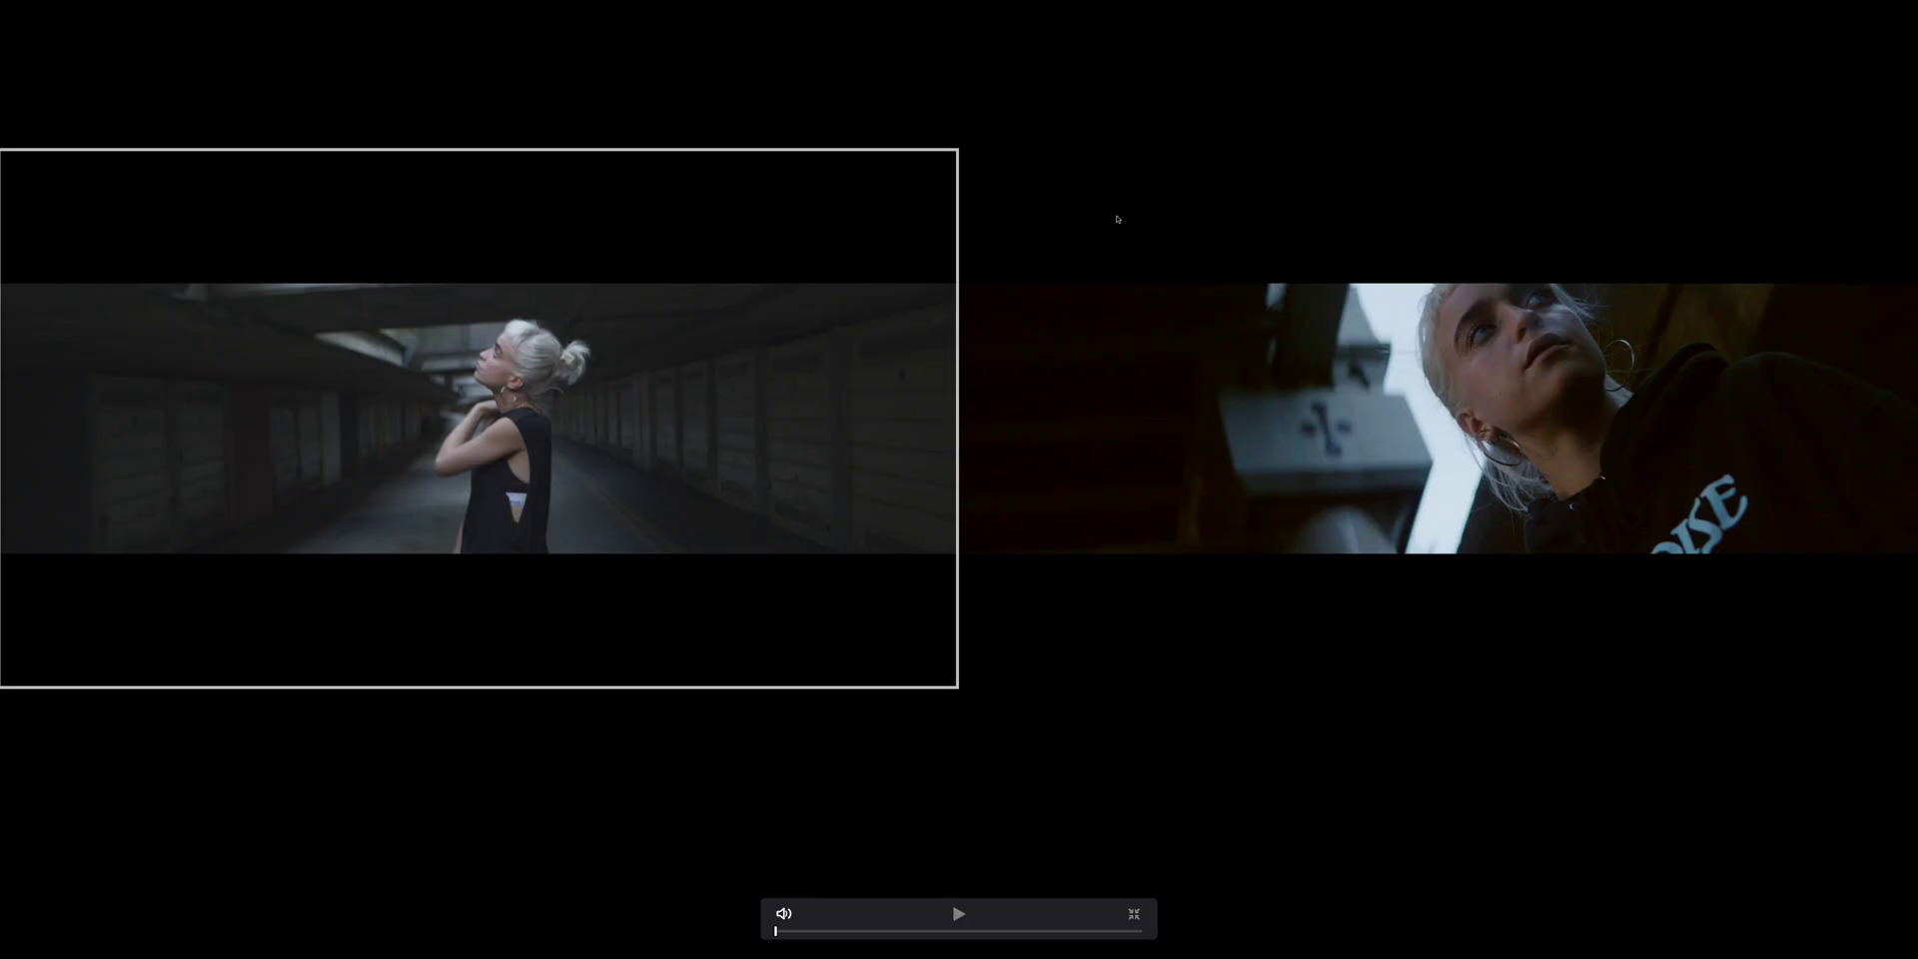
pyautogui.press('Escape')
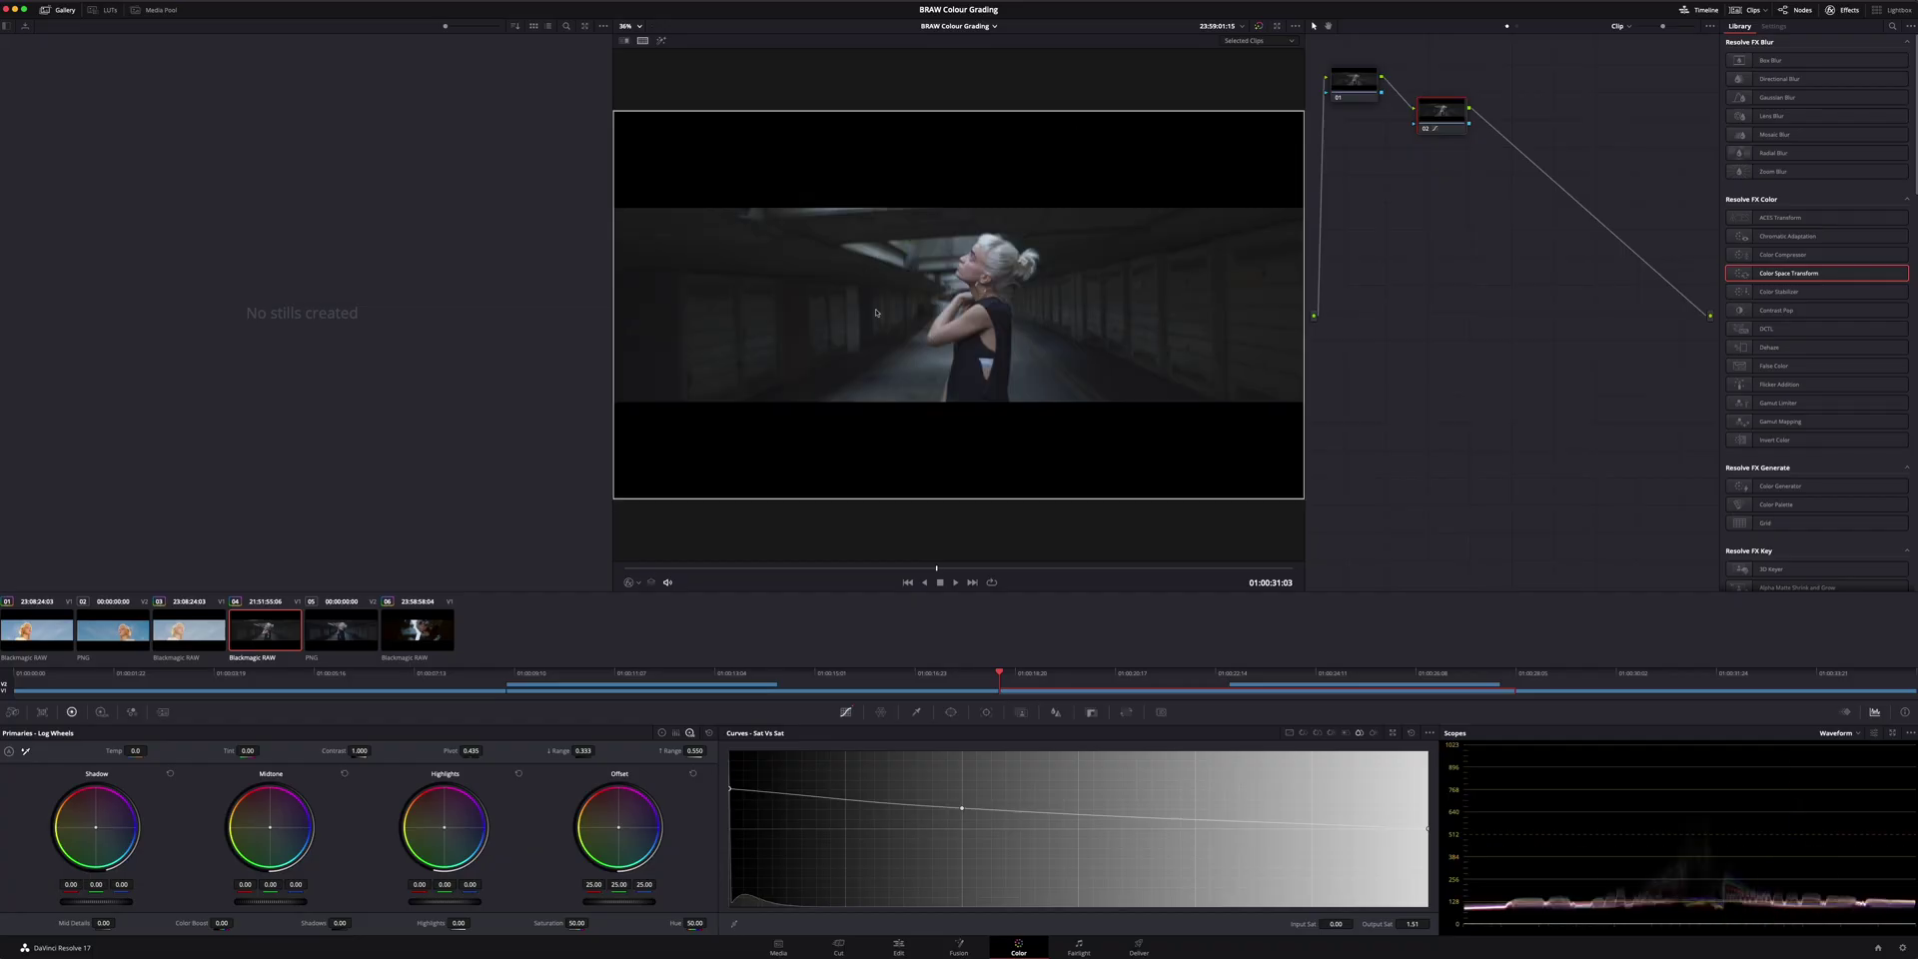
pyautogui.press('super+Tab')
pyautogui.click(903, 444)
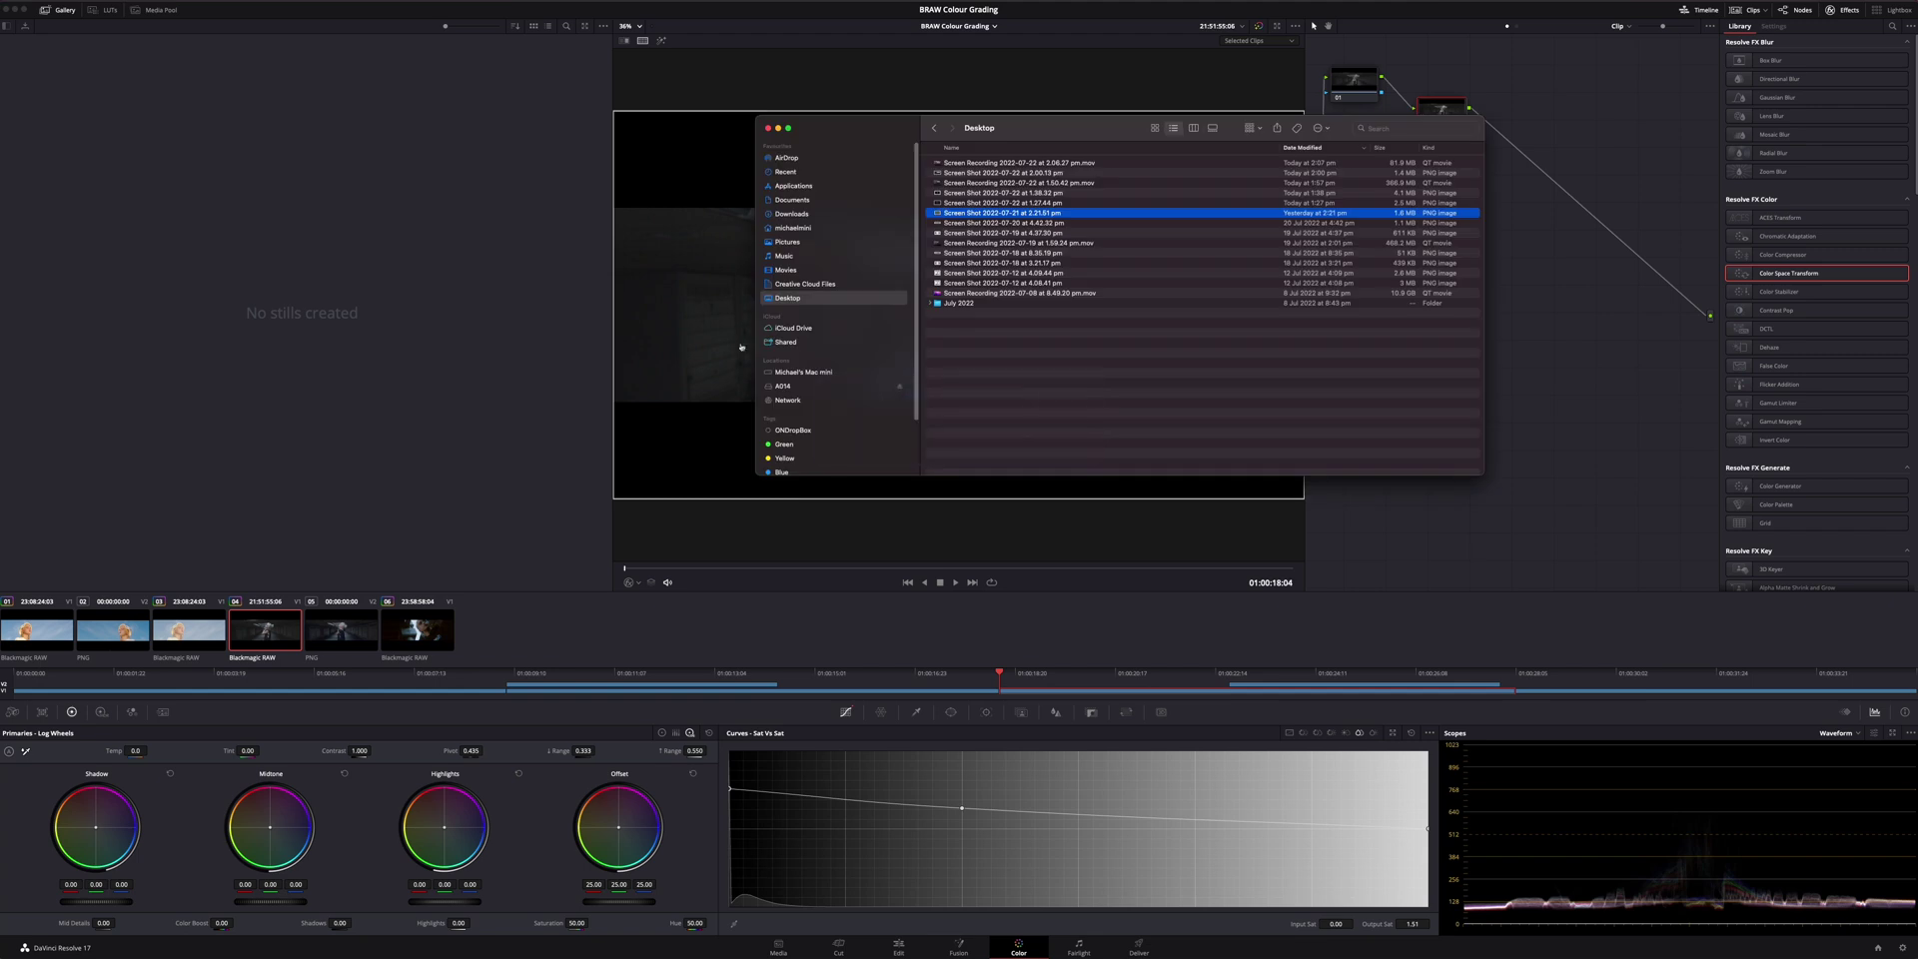
pyautogui.click(517, 431)
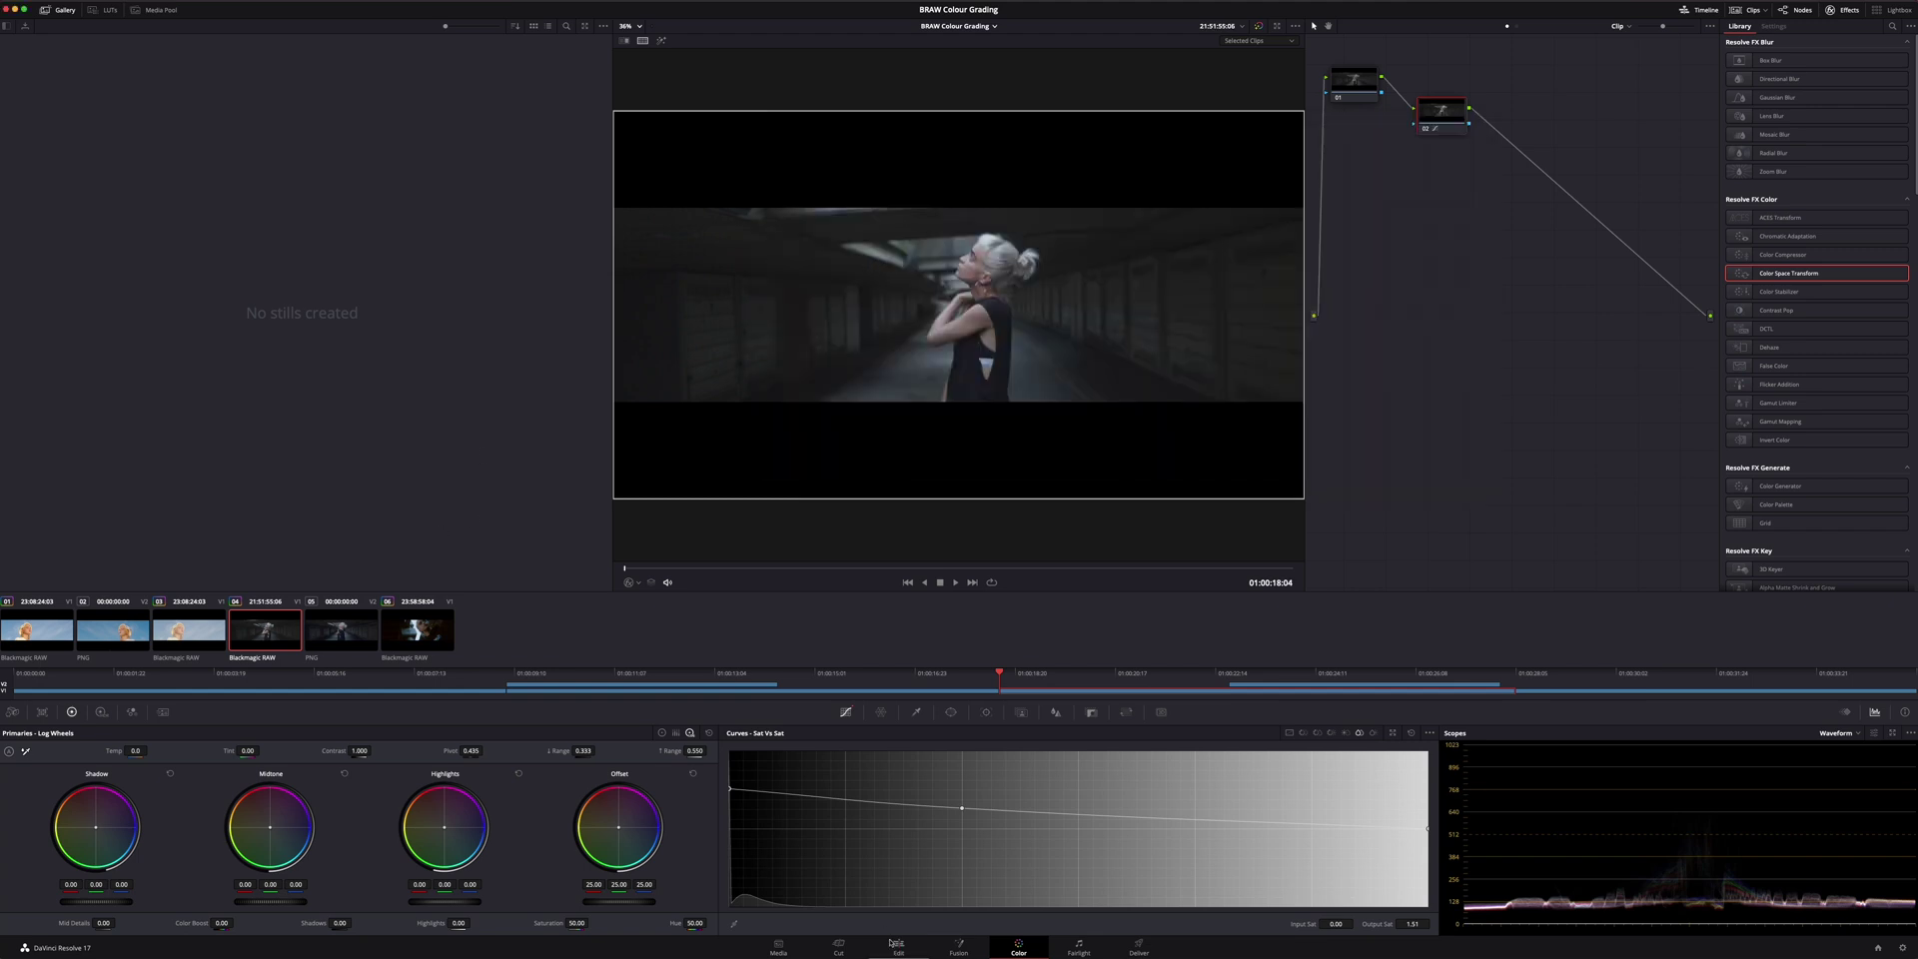
# Place the reference still on track V2 as clip 07 and select clips 06 and 07.
pyautogui.click(898, 944)
pyautogui.moveTo(212, 62); pyautogui.dragTo(1086, 779)
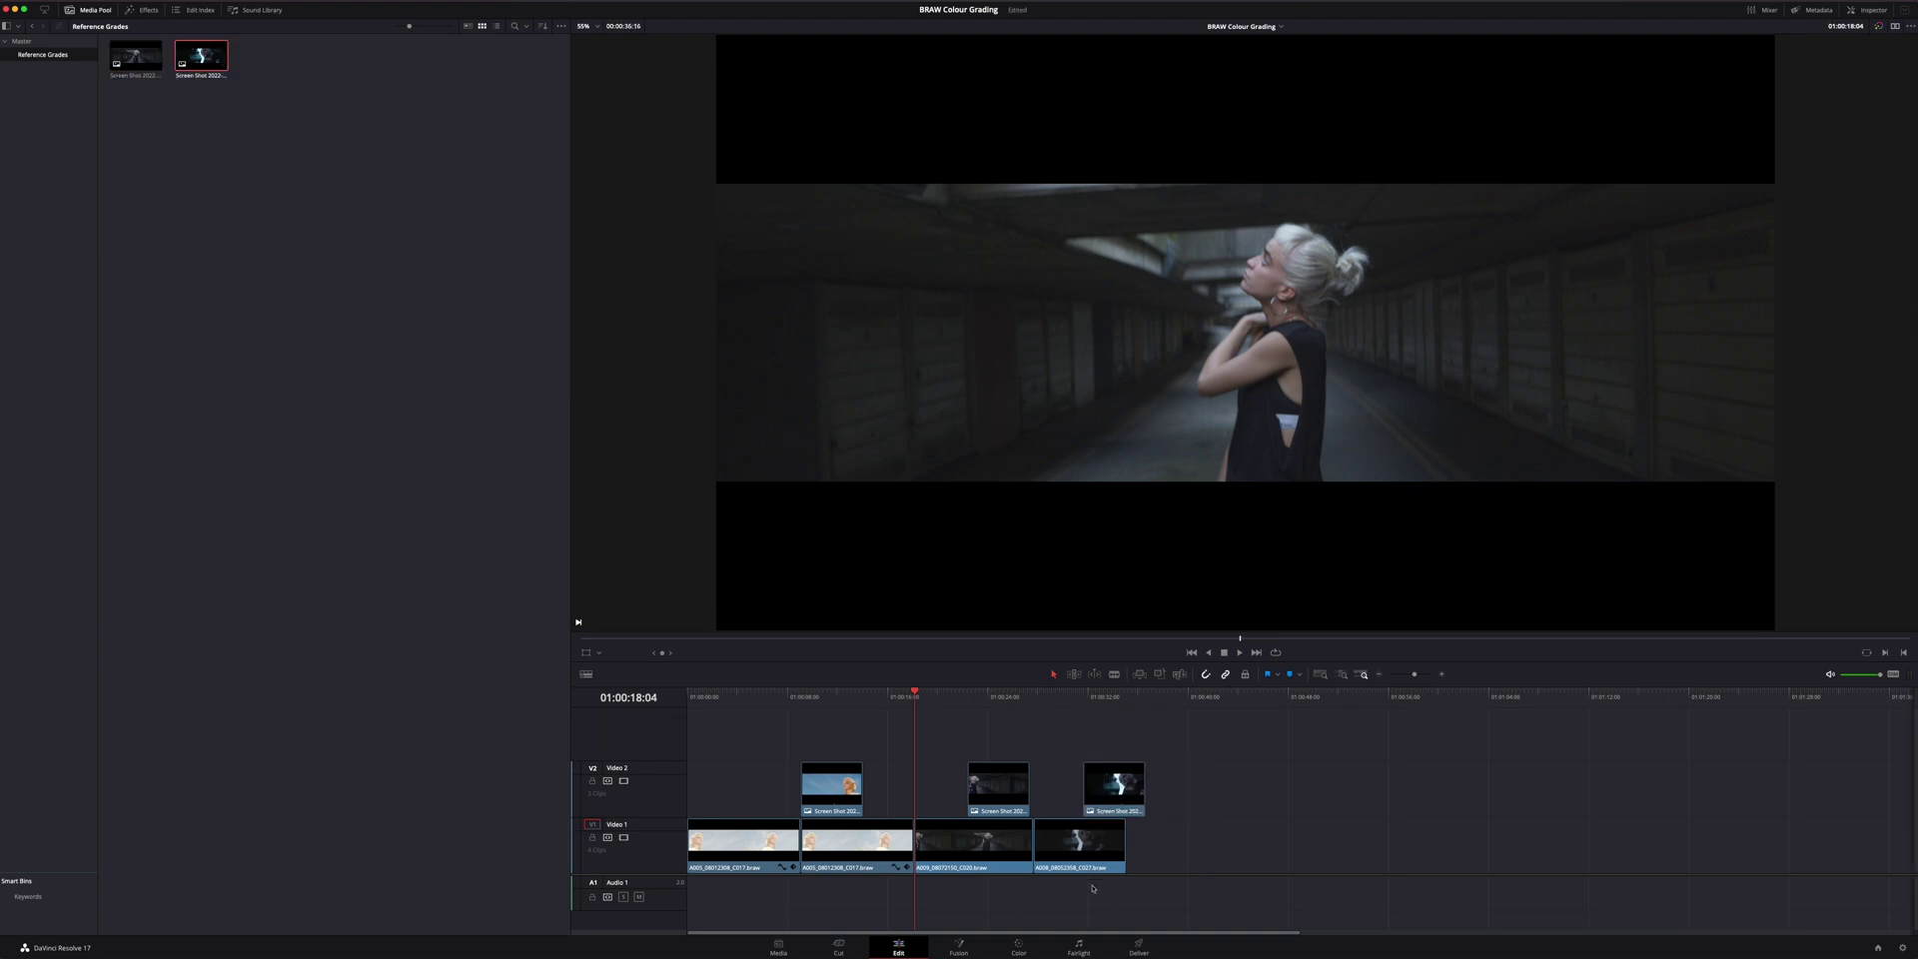
pyautogui.click(1021, 947)
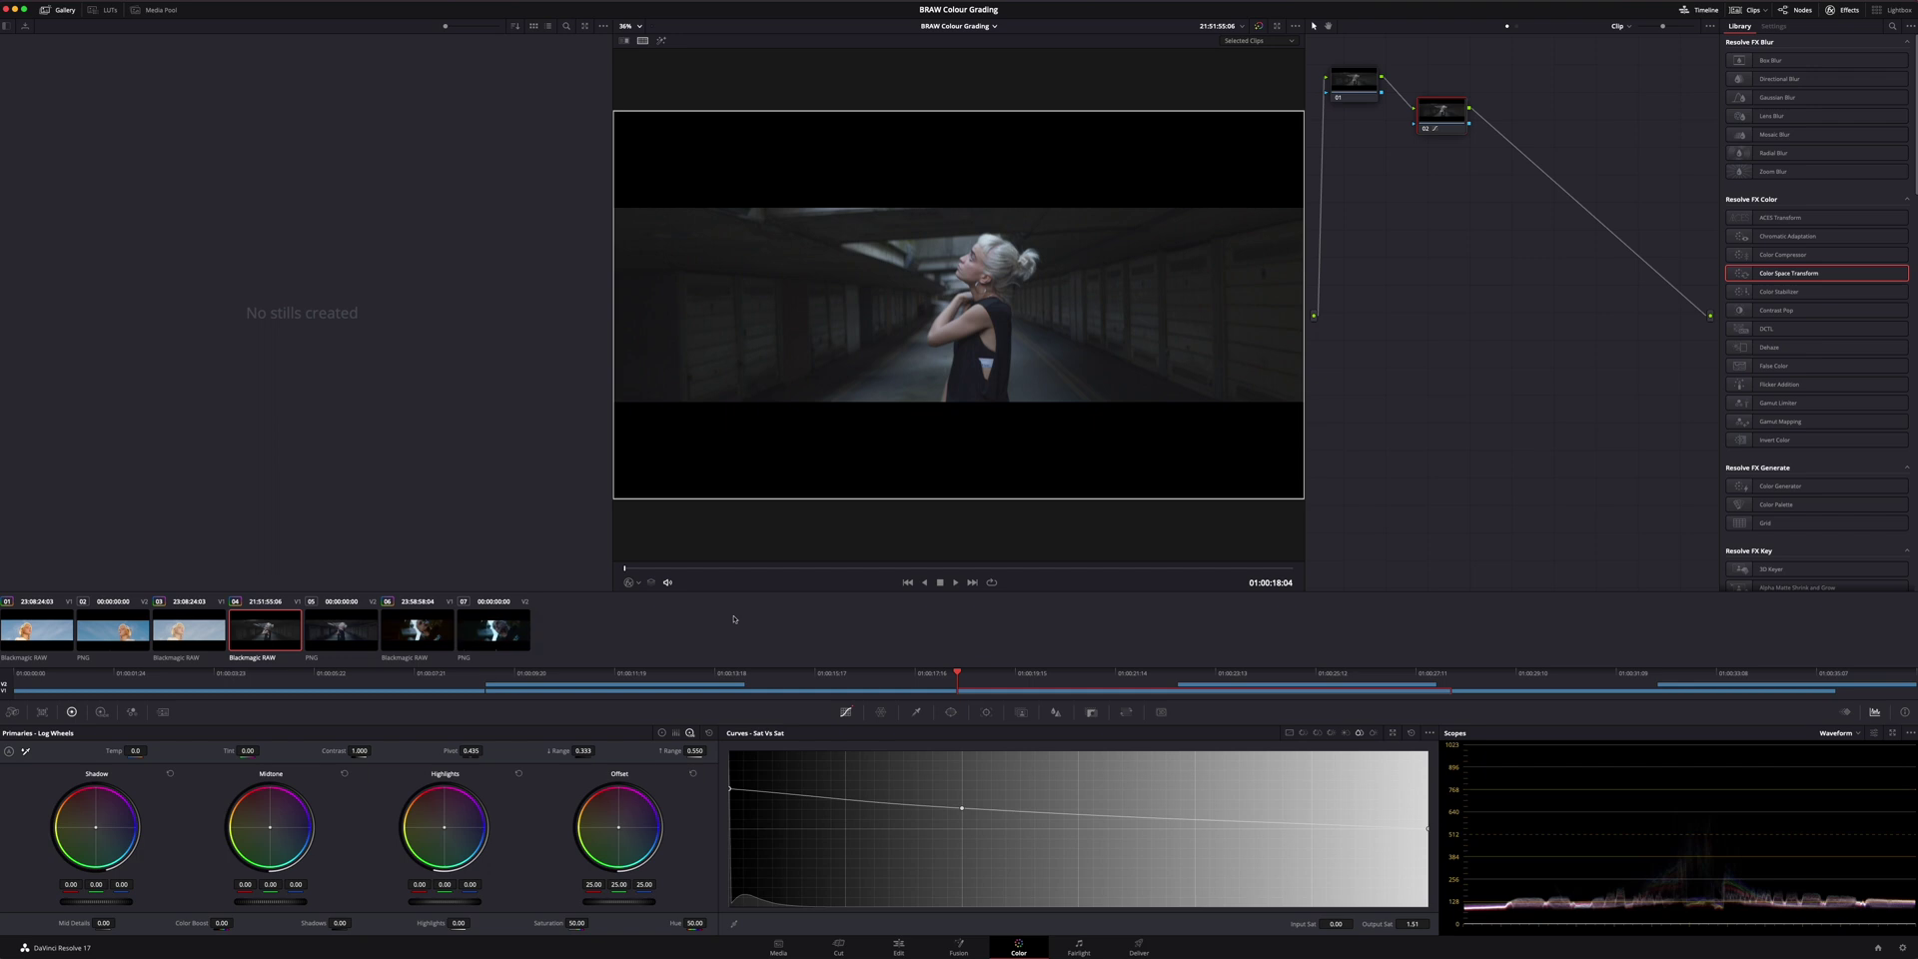
pyautogui.click(418, 630)
pyautogui.keyDown('super'); pyautogui.click(493, 629); pyautogui.keyUp('super')
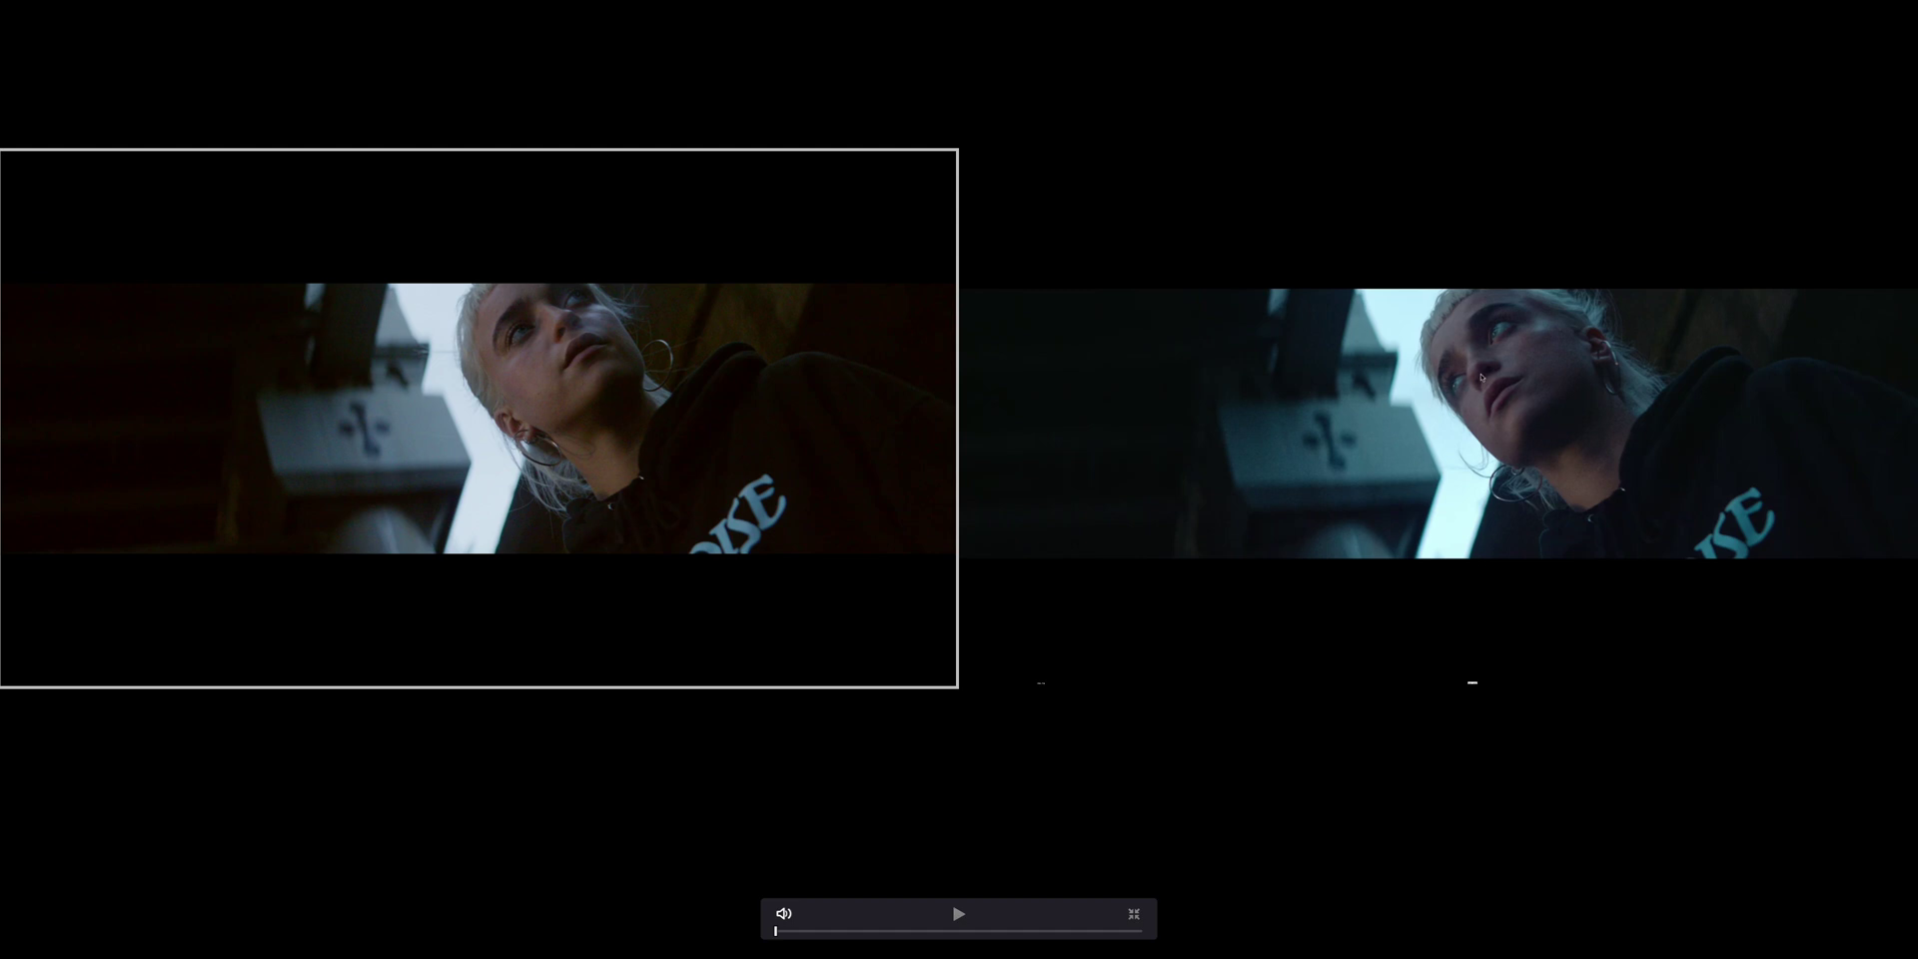
# Jump to a later frame and compare clip 06 with reference clip 07 full screen.
pyautogui.click(942, 936)
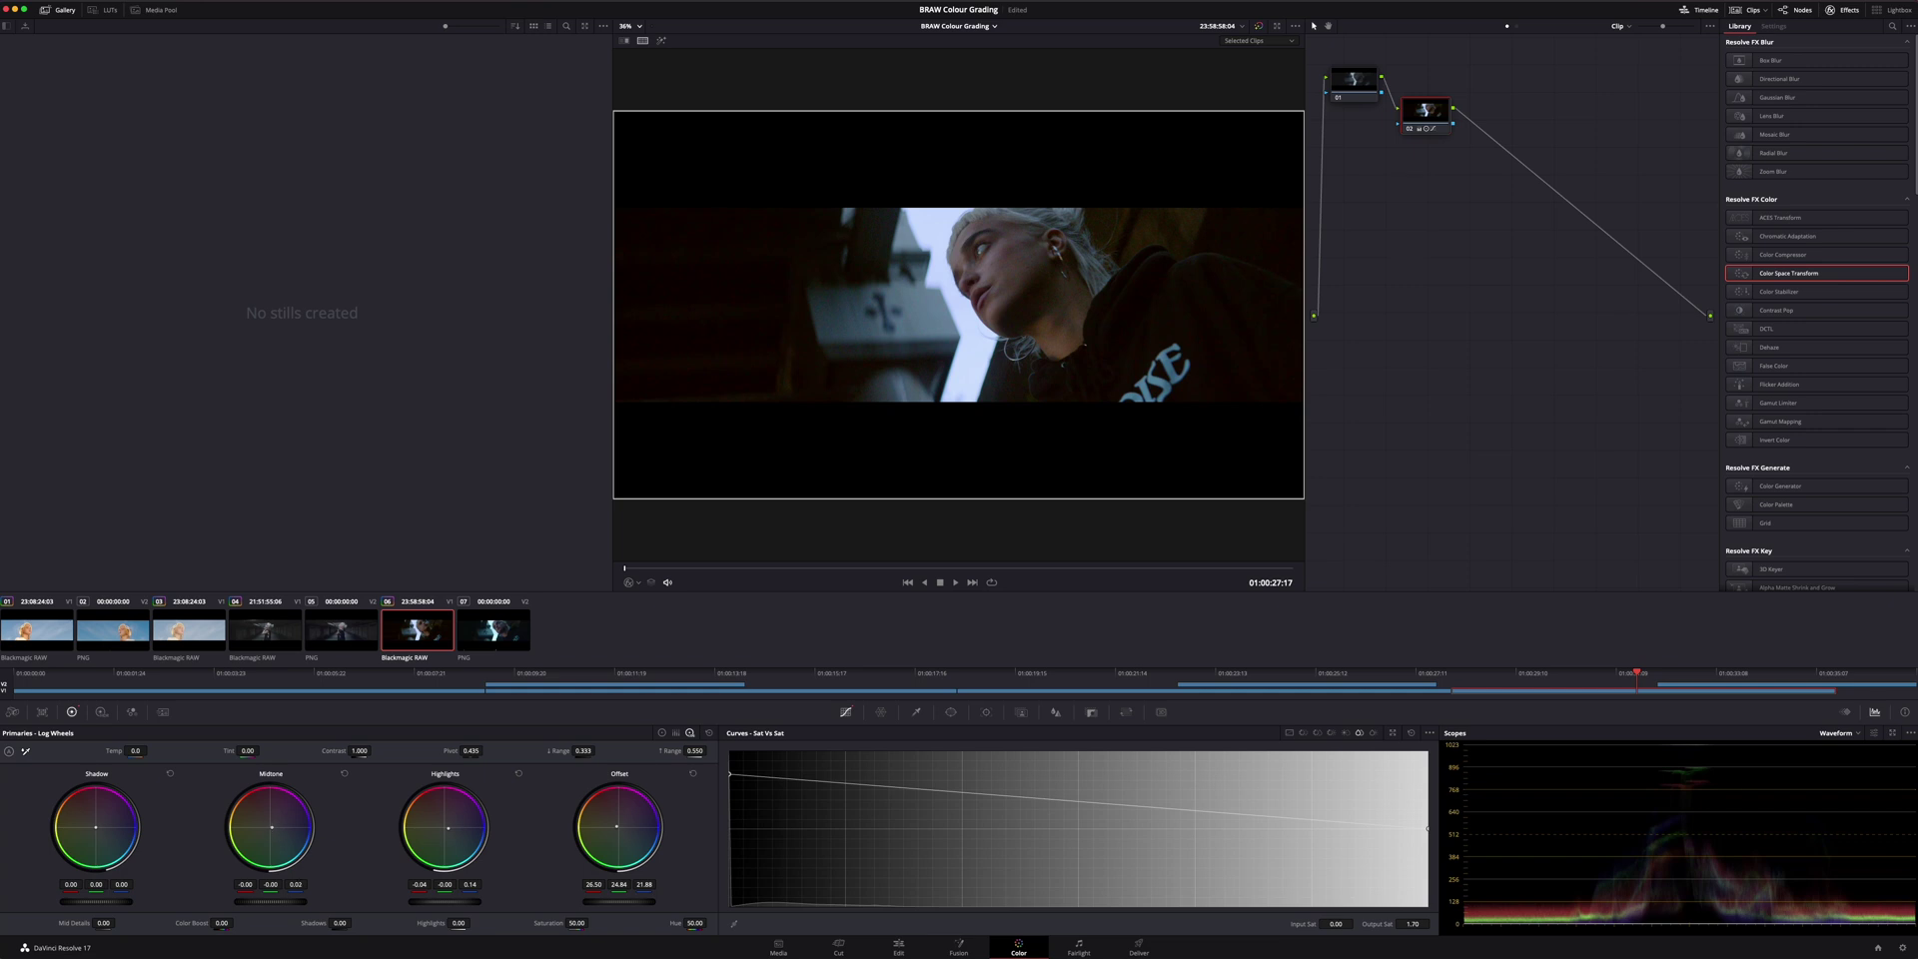
pyautogui.keyDown('super'); pyautogui.click(485, 632); pyautogui.keyUp('super')
pyautogui.press('super+f')
pyautogui.press('super+f')
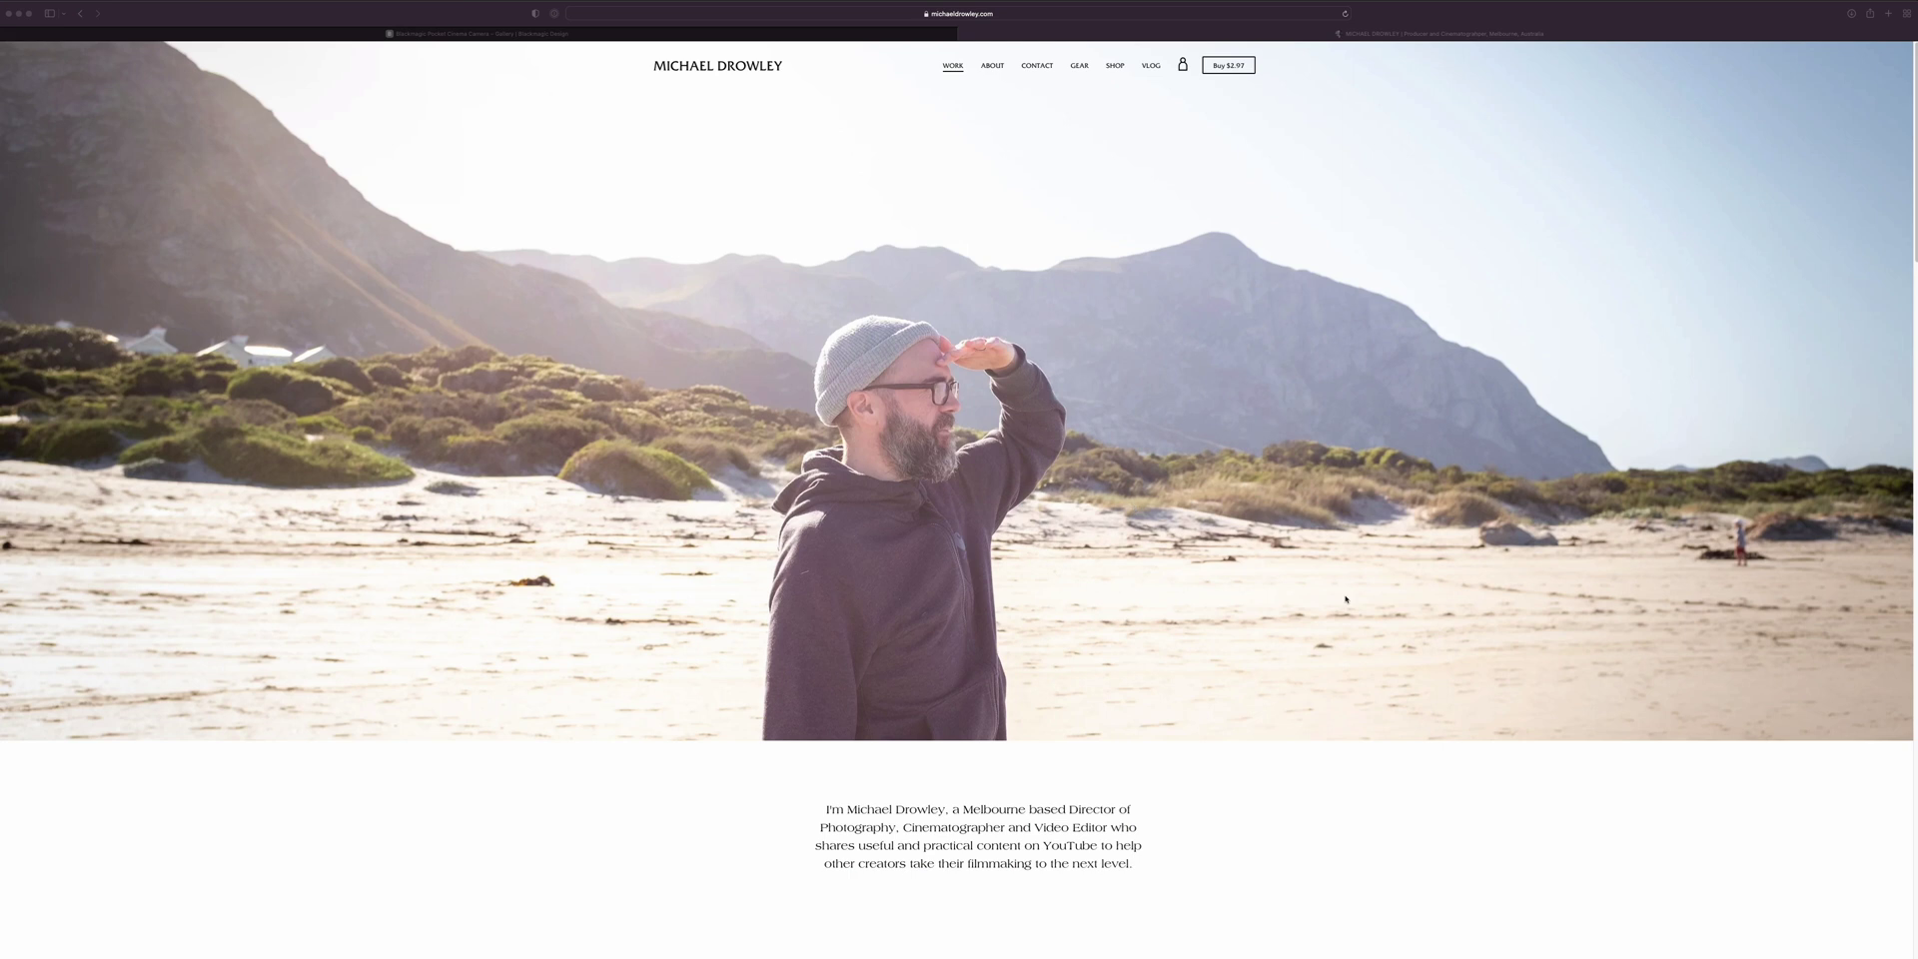
# Open the BlackMagic RAW CINEMA LUT product page from the shop and sweep its before/after slider.
pyautogui.scroll(-5, 1224, 667)
pyautogui.scroll(-10, 1224, 668)
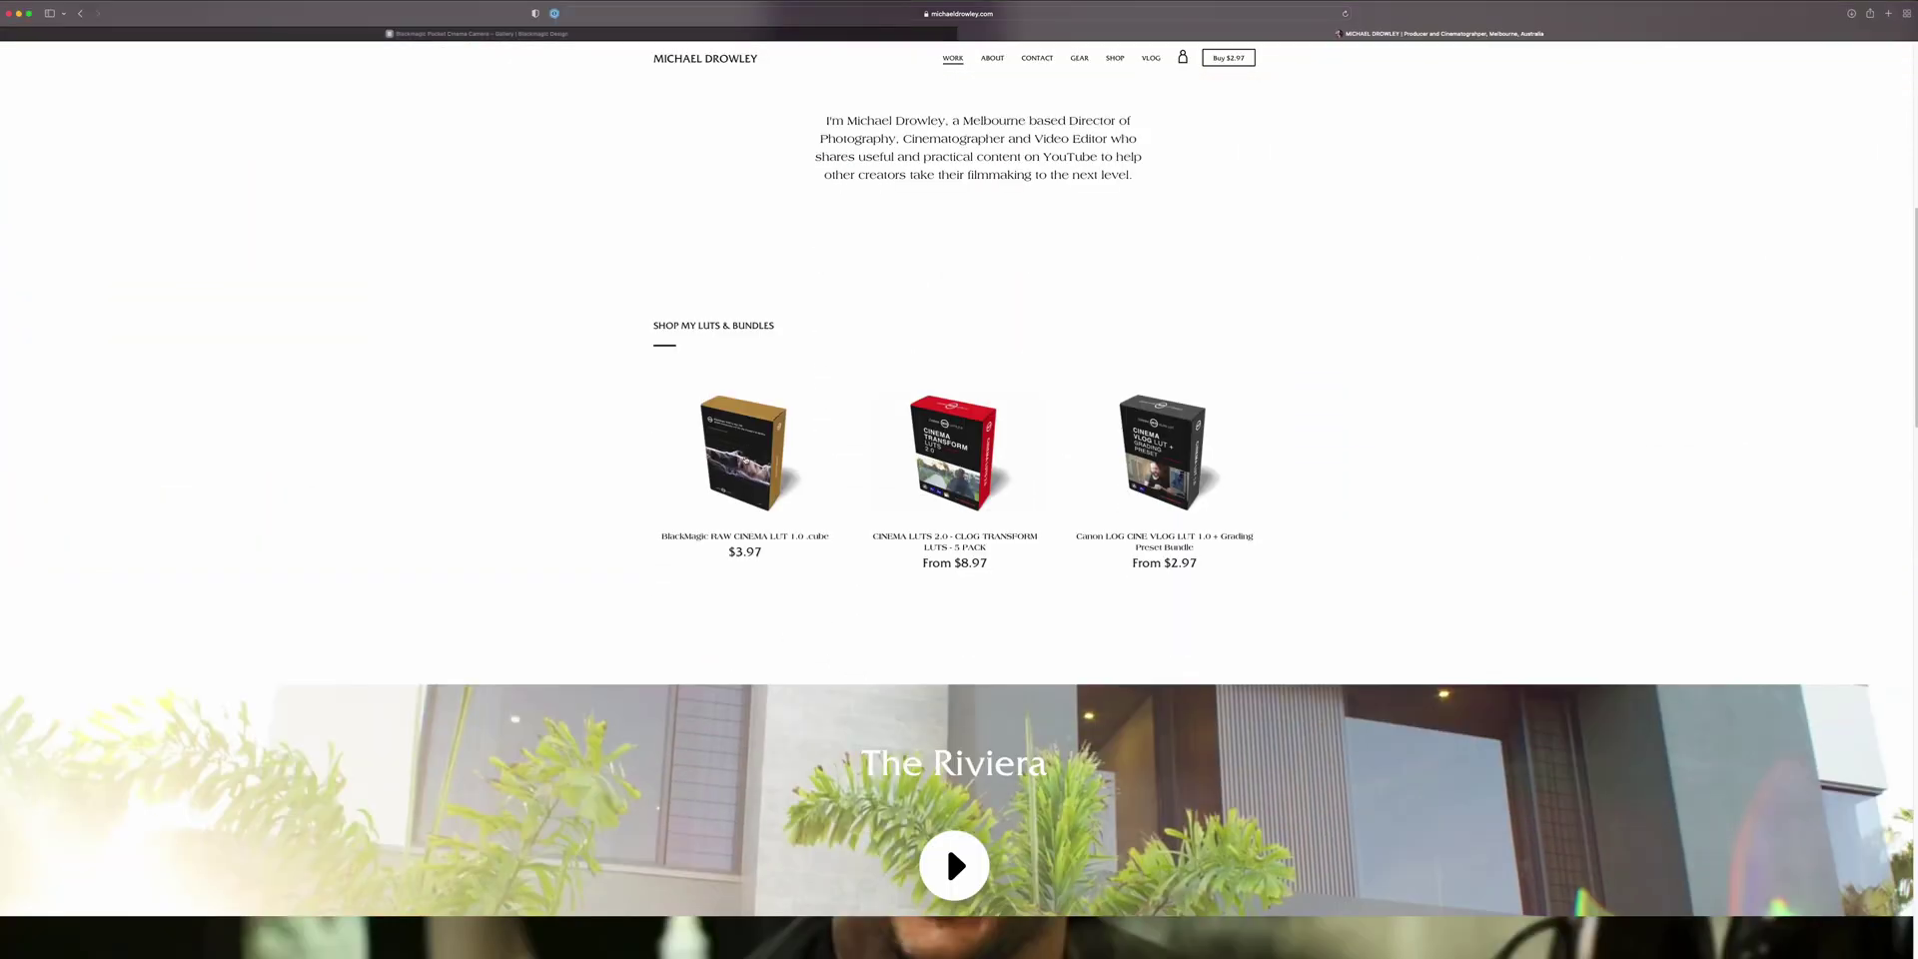
pyautogui.click(744, 461)
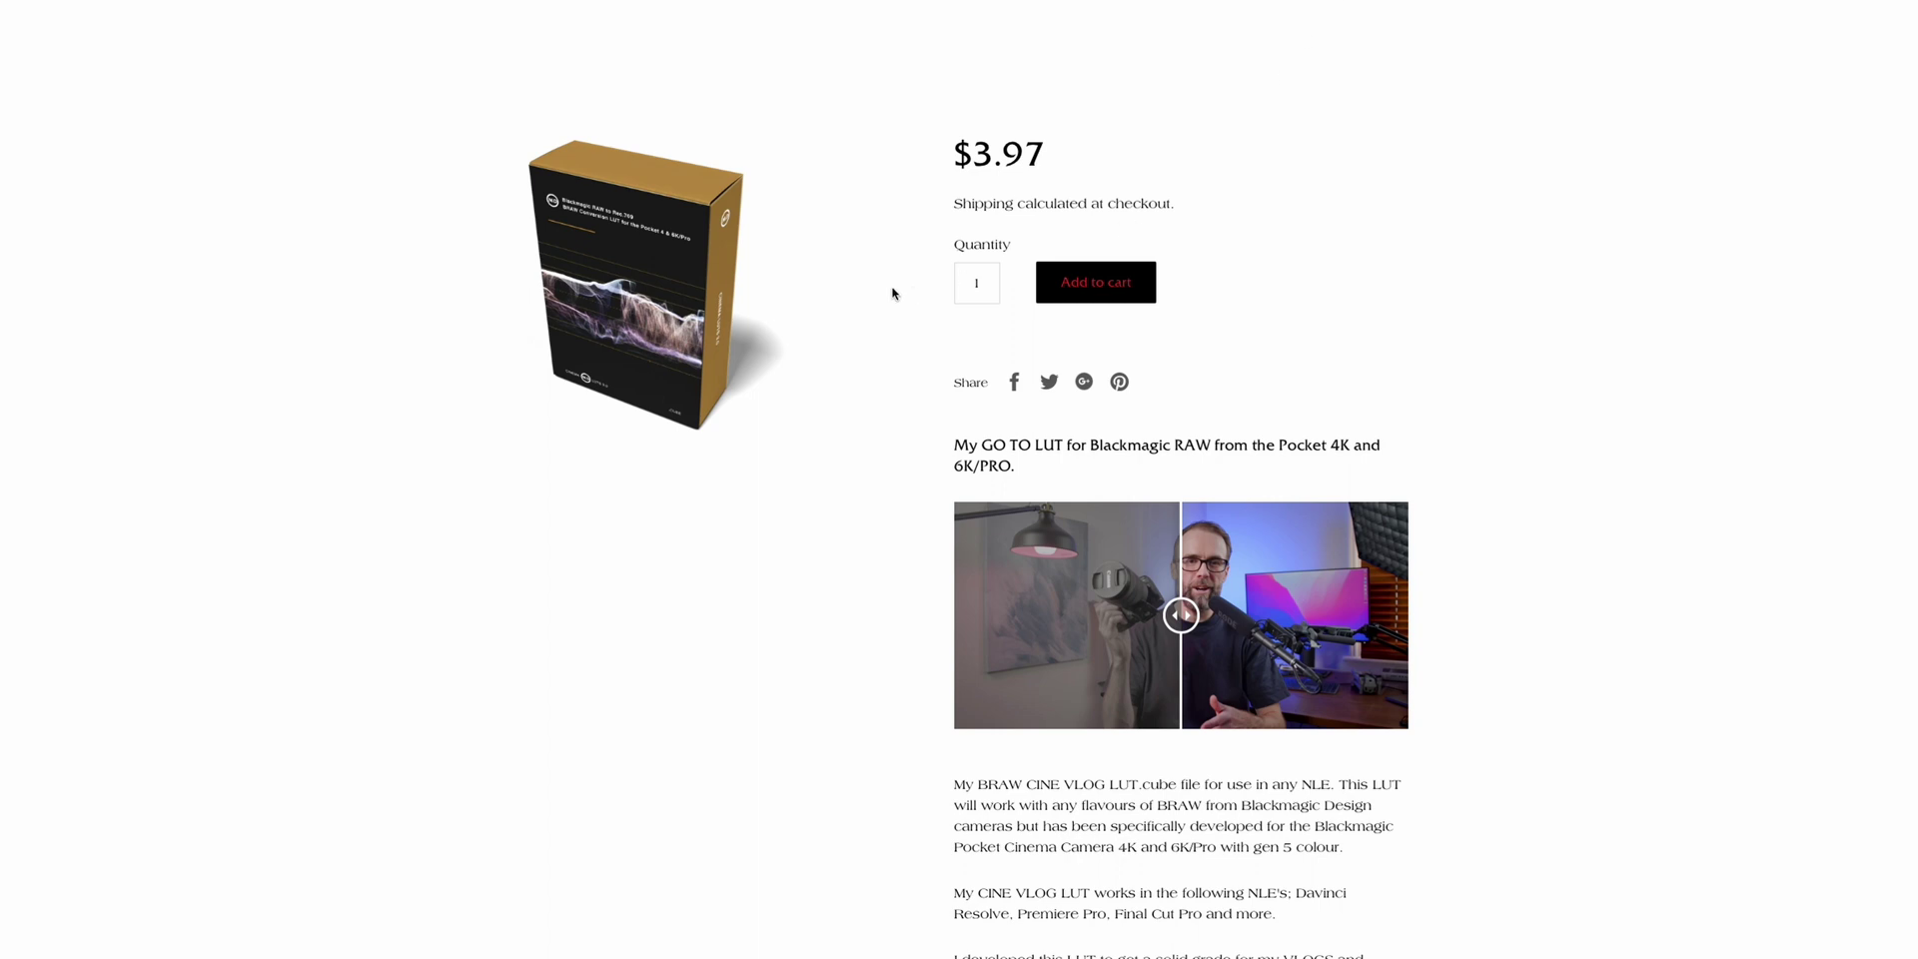
pyautogui.scroll(-5, 871, 365)
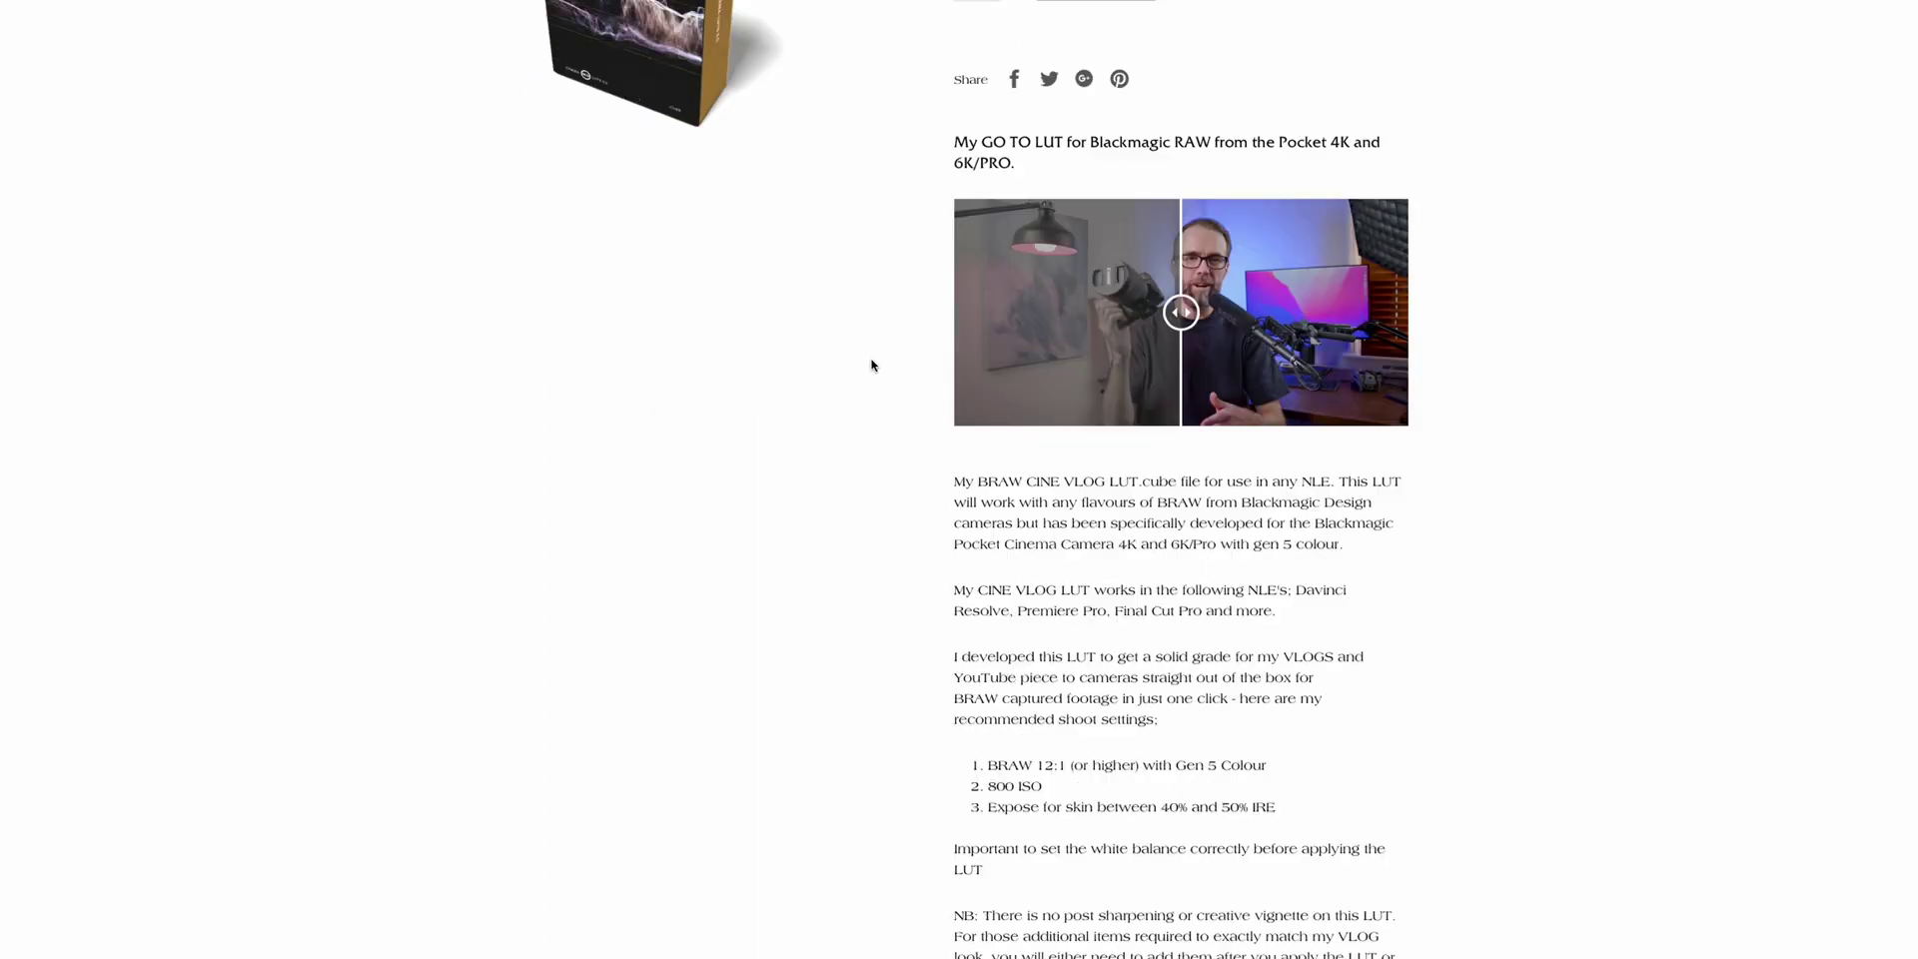
pyautogui.moveTo(1043, 384); pyautogui.dragTo(1257, 488)
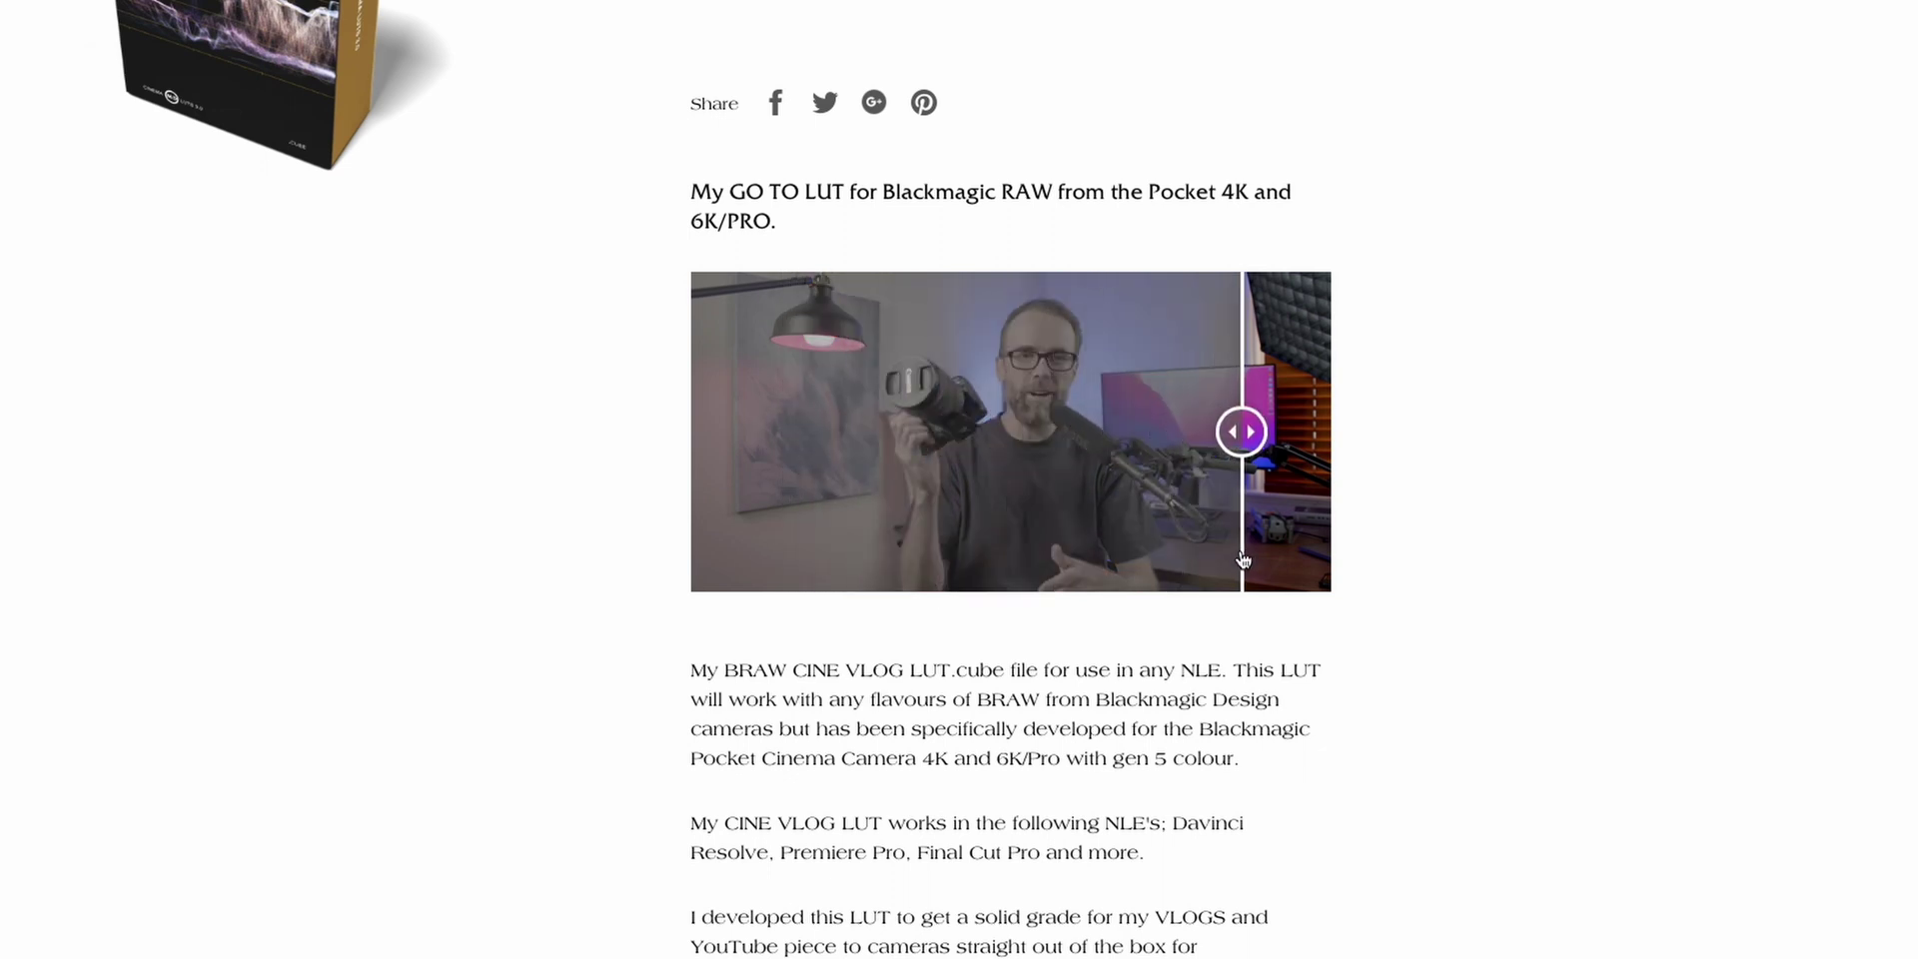